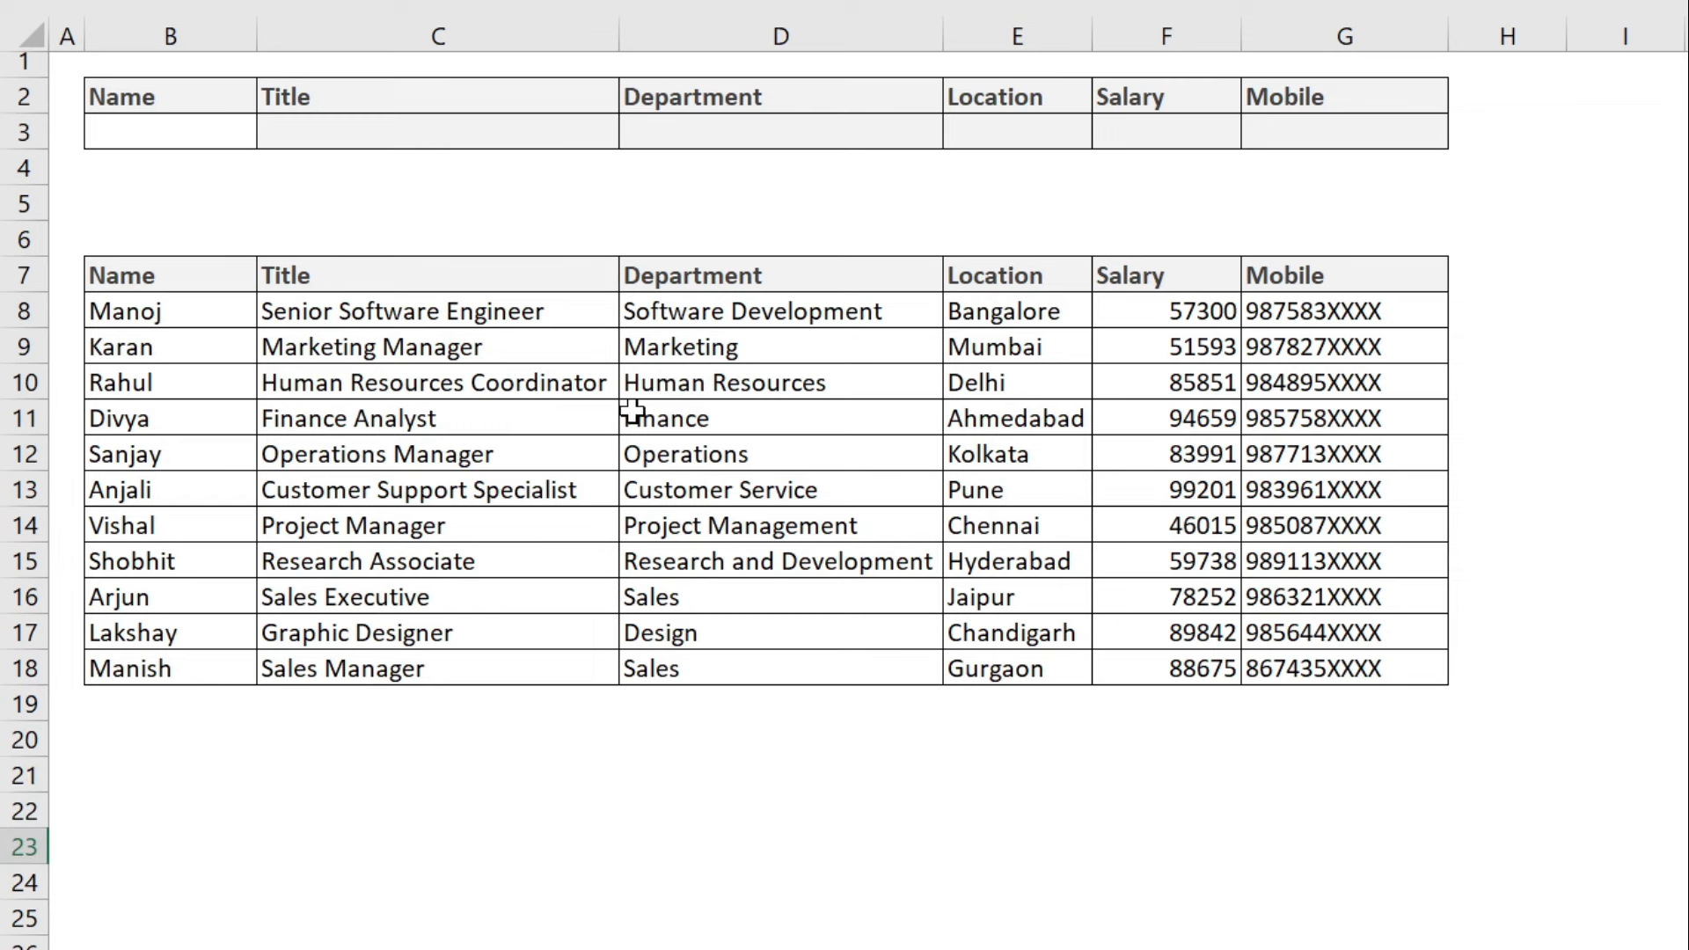
- Enter the name of the Project Manager from row 14 in B3 to look up that employee's details
left_click(227, 133)
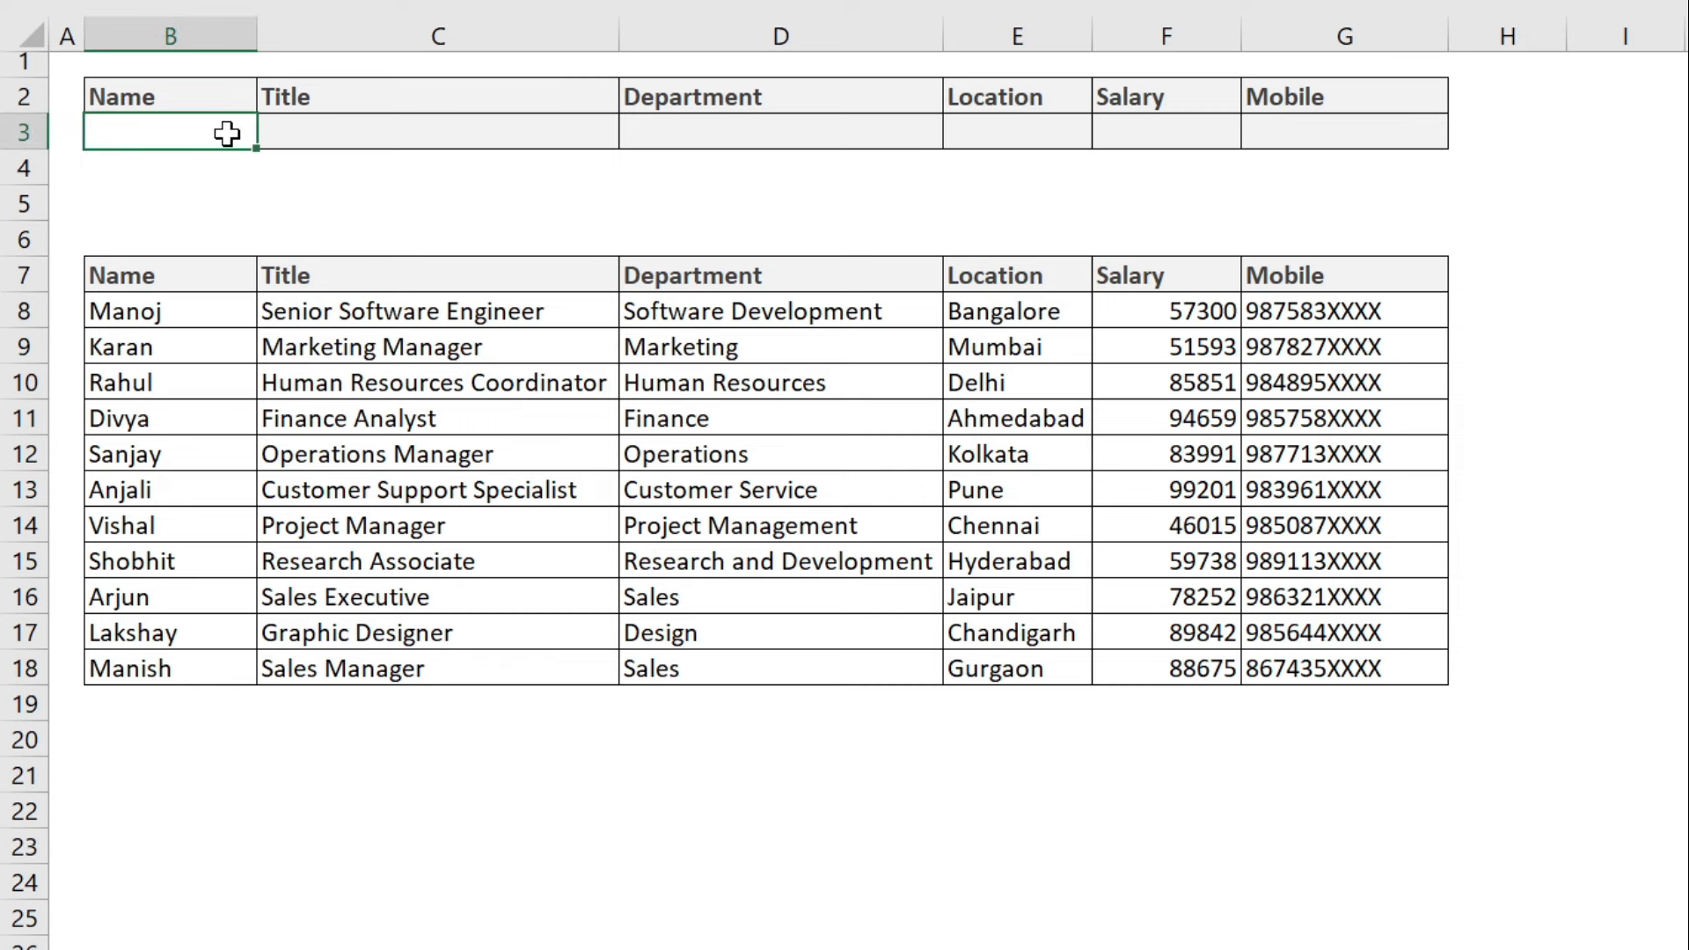
type("Vishal")
key("Return")
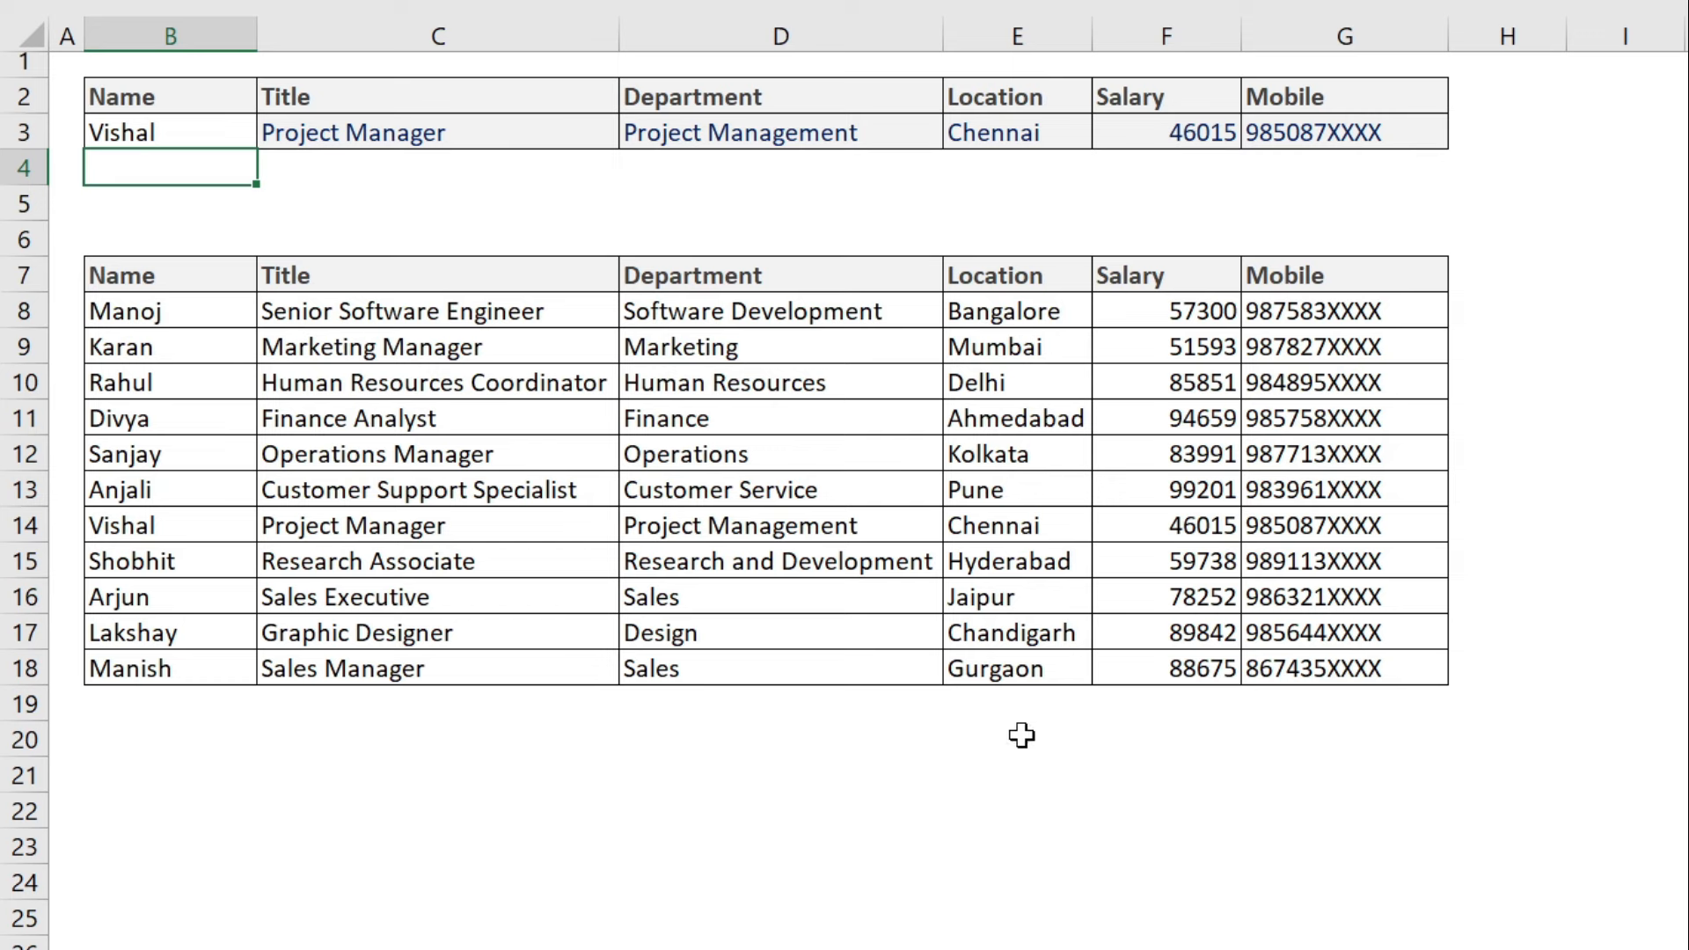
- Add an employee record in row 19 with name, title Account Executive, department Accounts, location Lucknow, salary 76574 and mobile number
left_click(230, 713)
type("Satish")
key("Tab")
type("Account Executive")
key("Tab")
type("Accounts")
key("Tab")
type("Lucknow")
key("Tab")
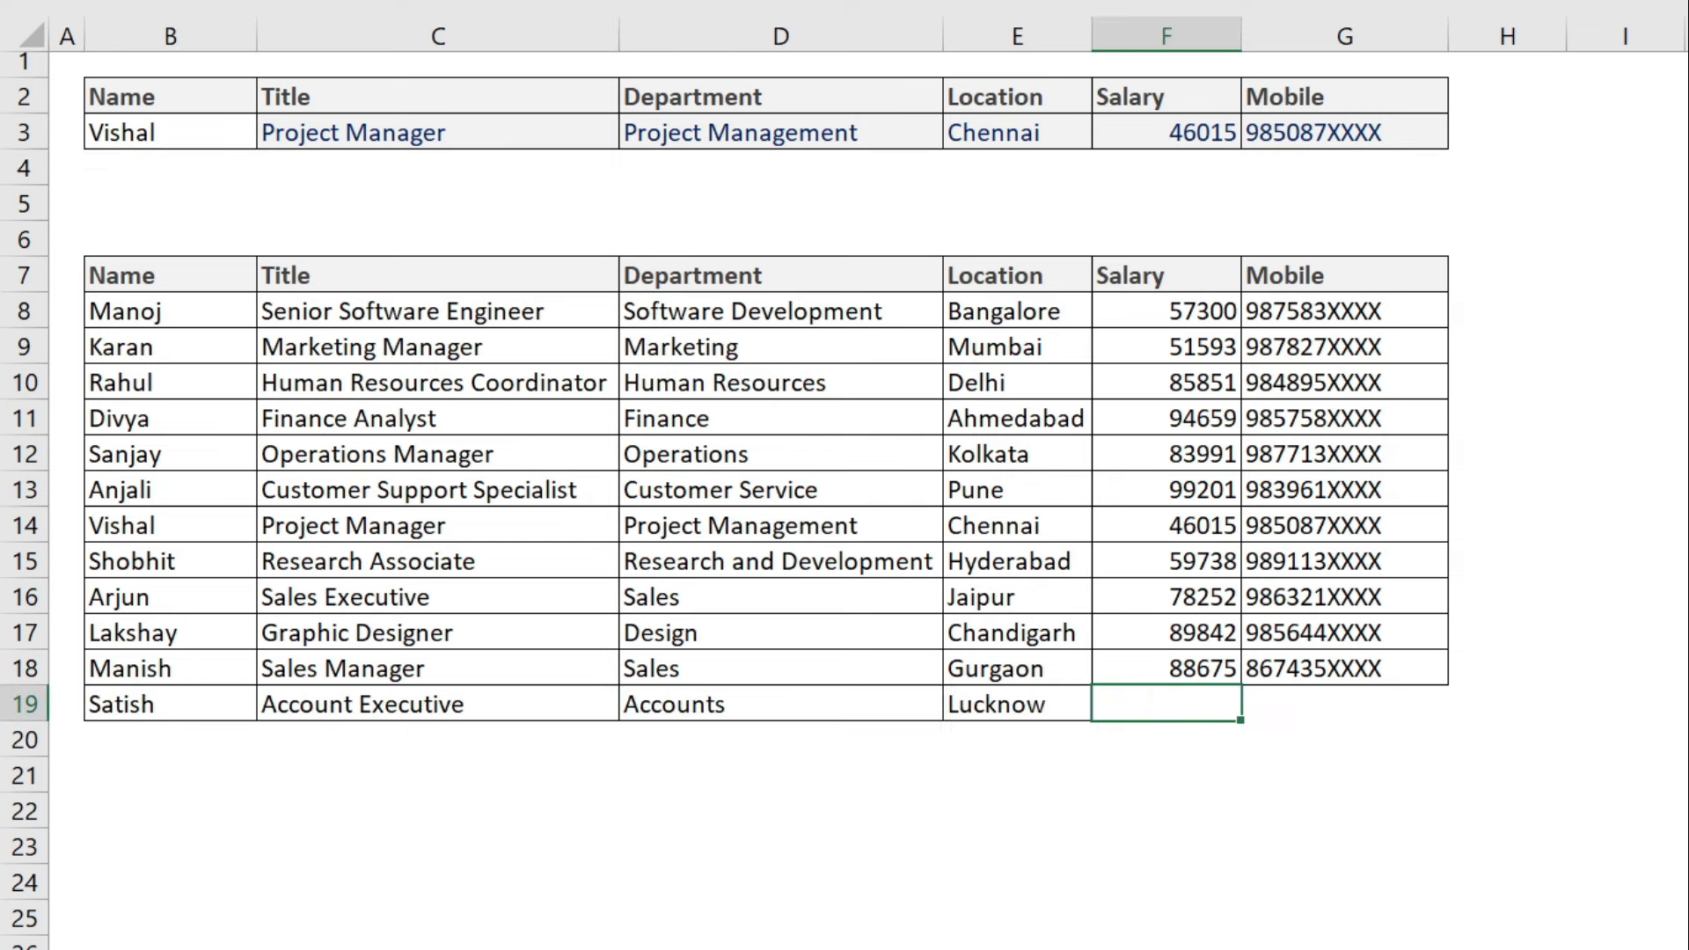
type("76574")
key("Tab")
type("876583XXXX")
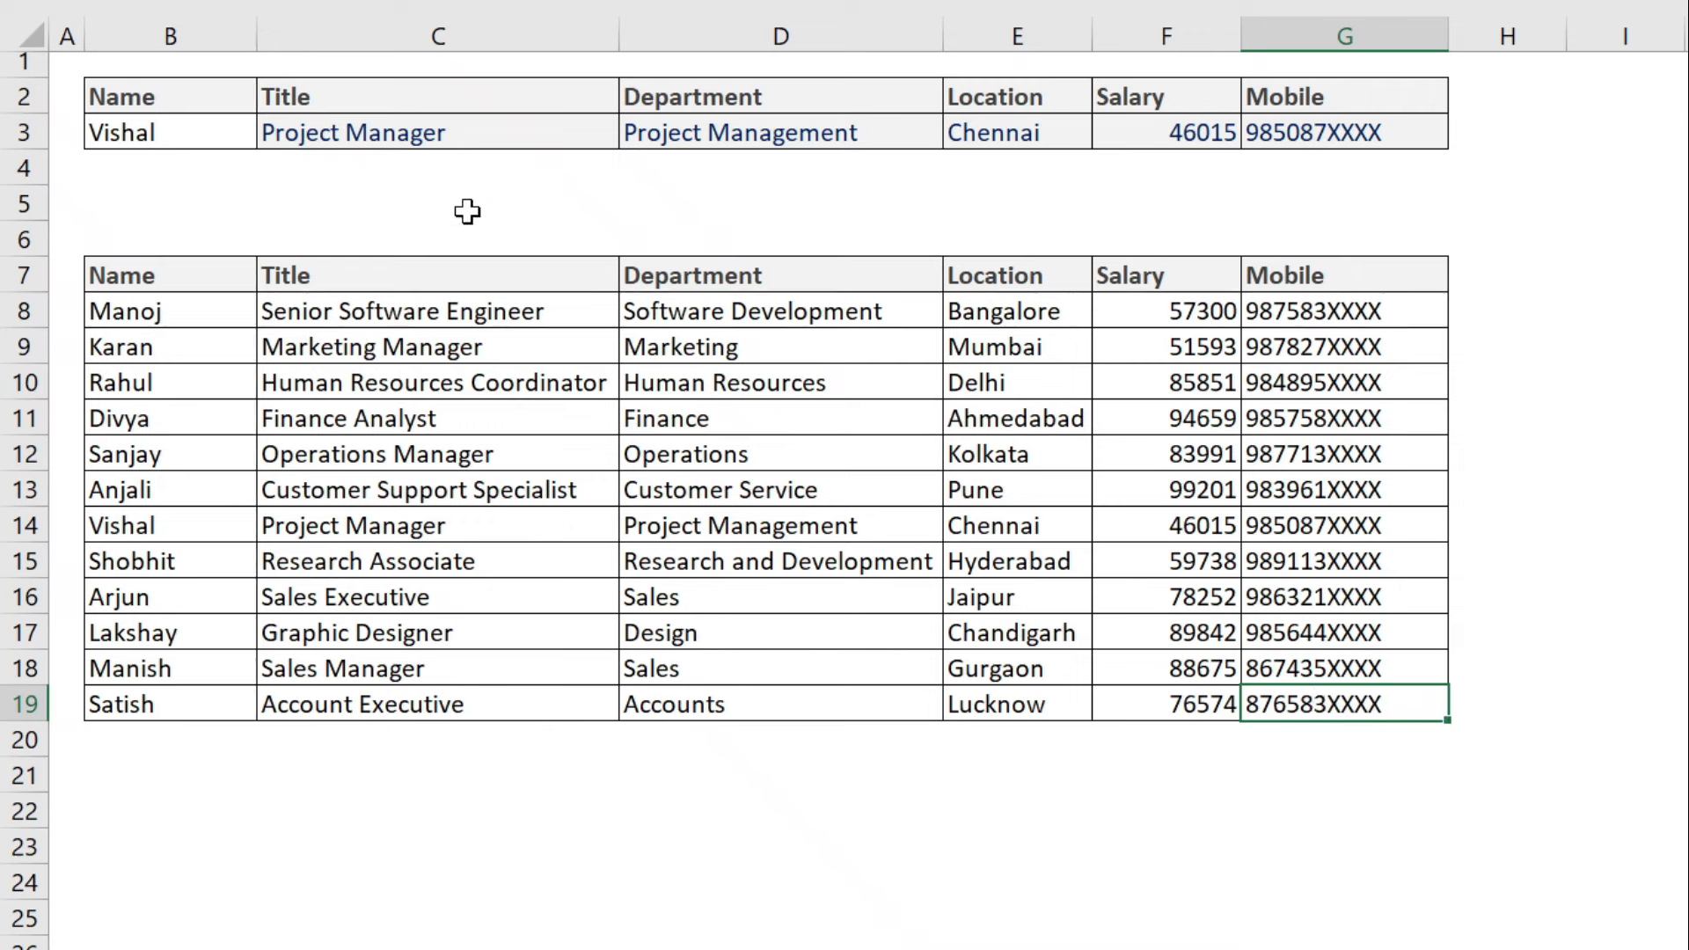
- Replace the lookup name in B3 with the name of the Account Executive from row 19
left_click(173, 124)
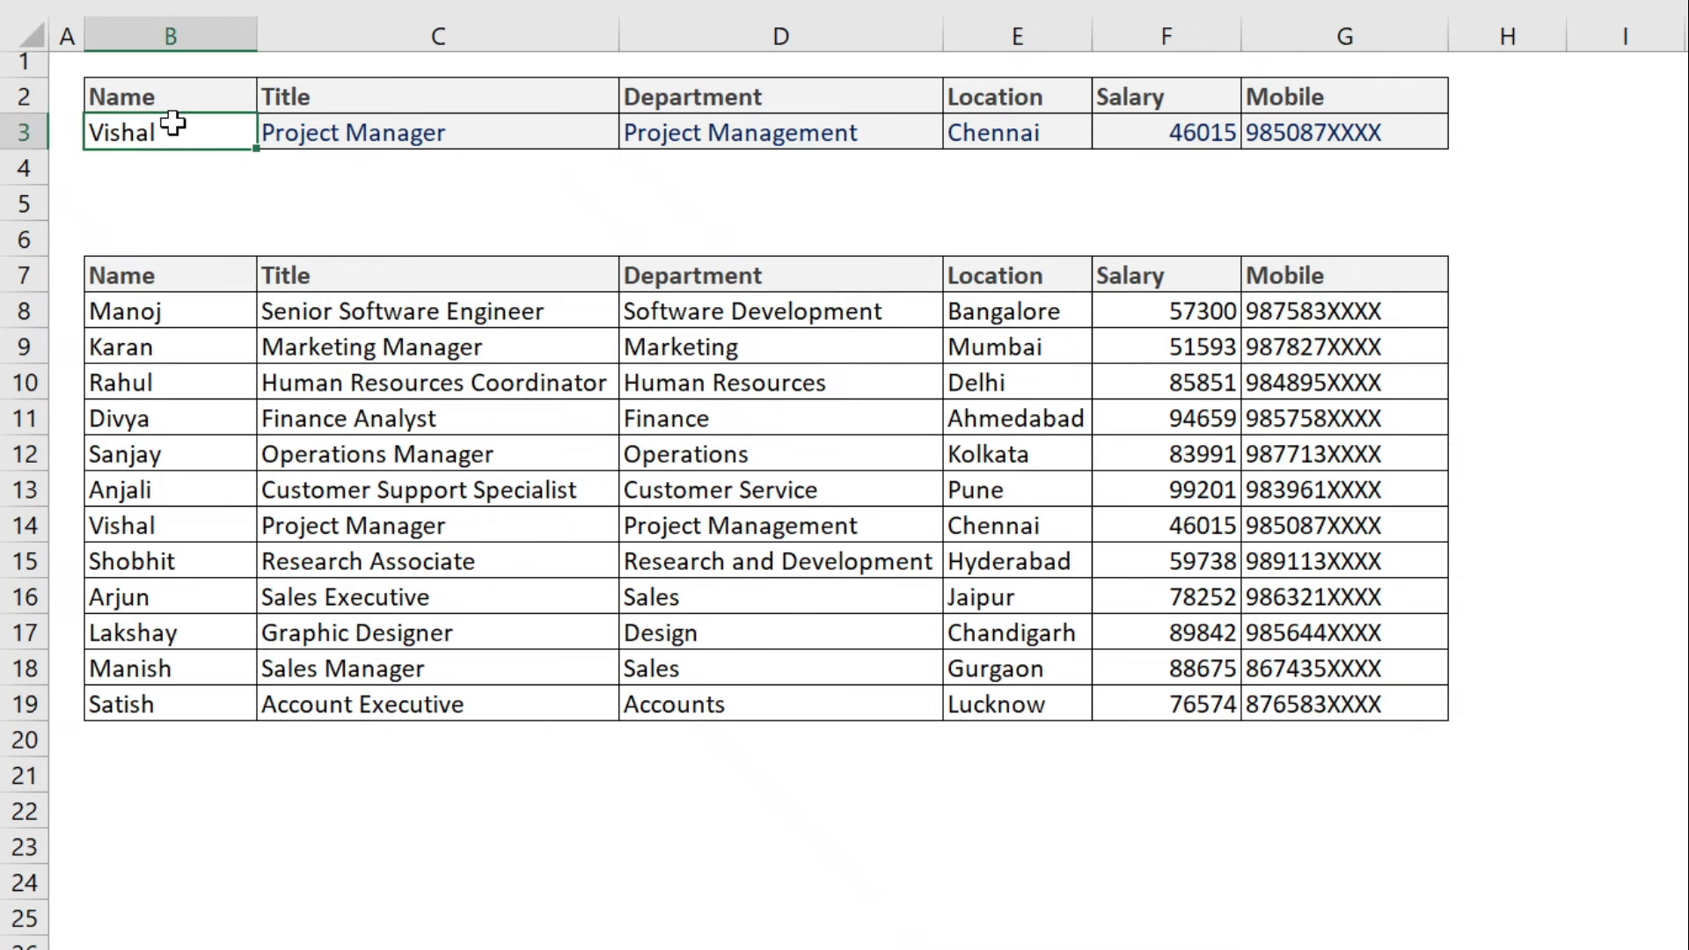
type("Satish")
key("Return")
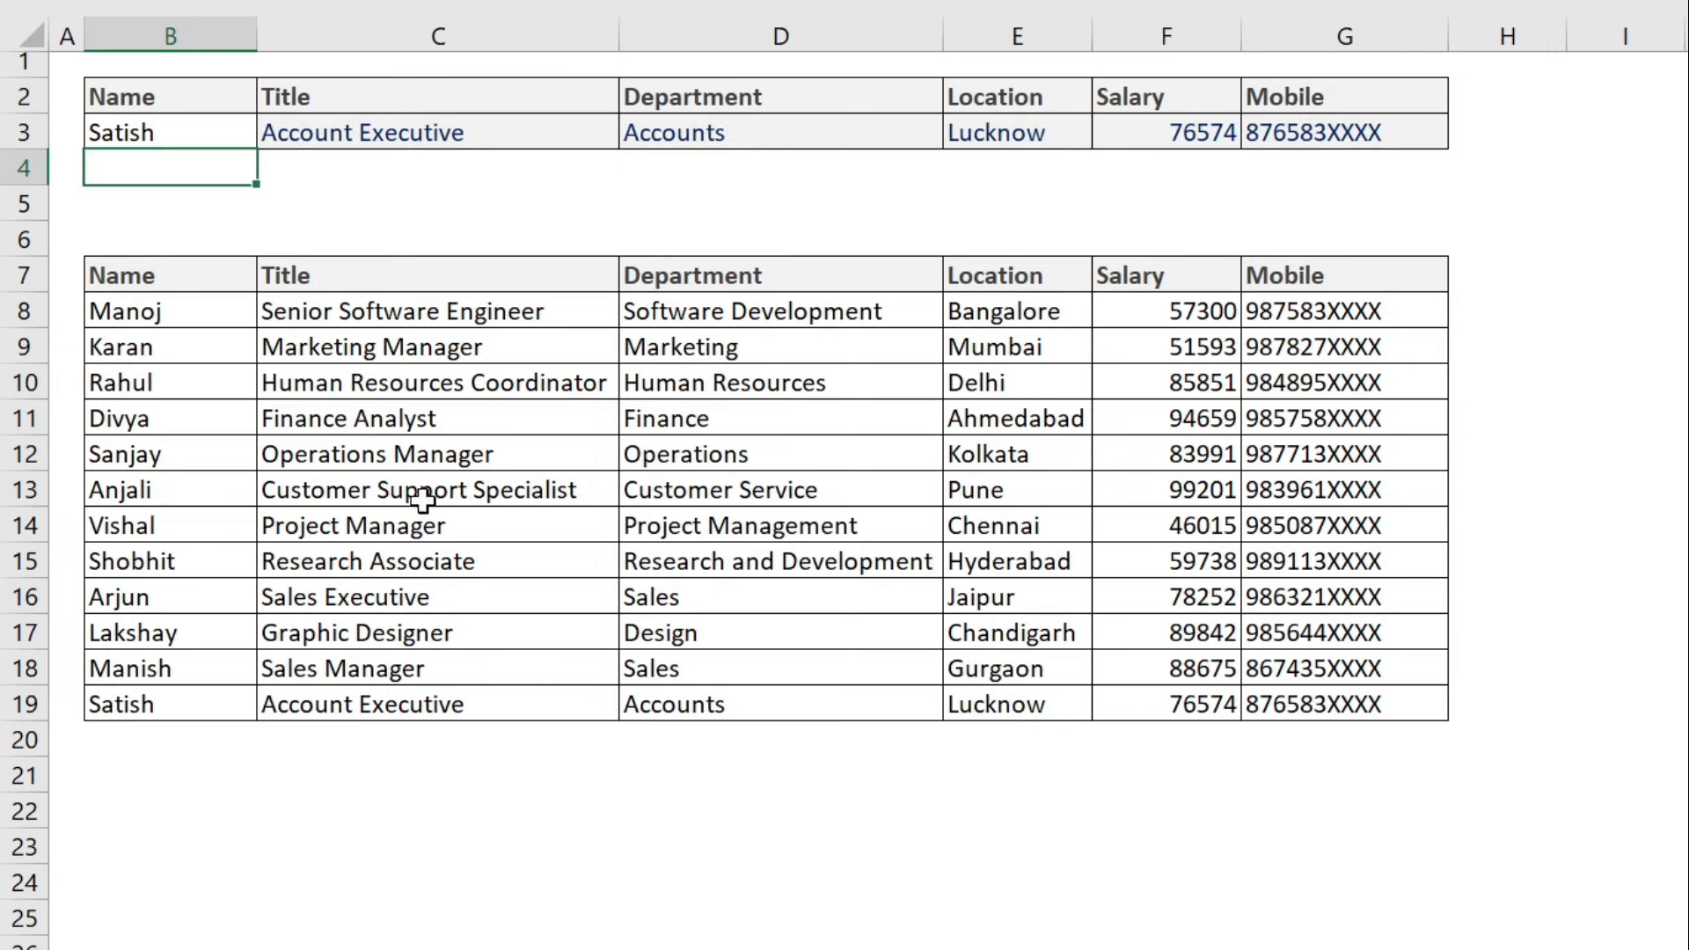
- Add a User Code column in H7:H19 with the codes 34, 23, 65, 78, 9, 23, 44, 13, 82, 81, 28 and 39
left_click(1491, 289)
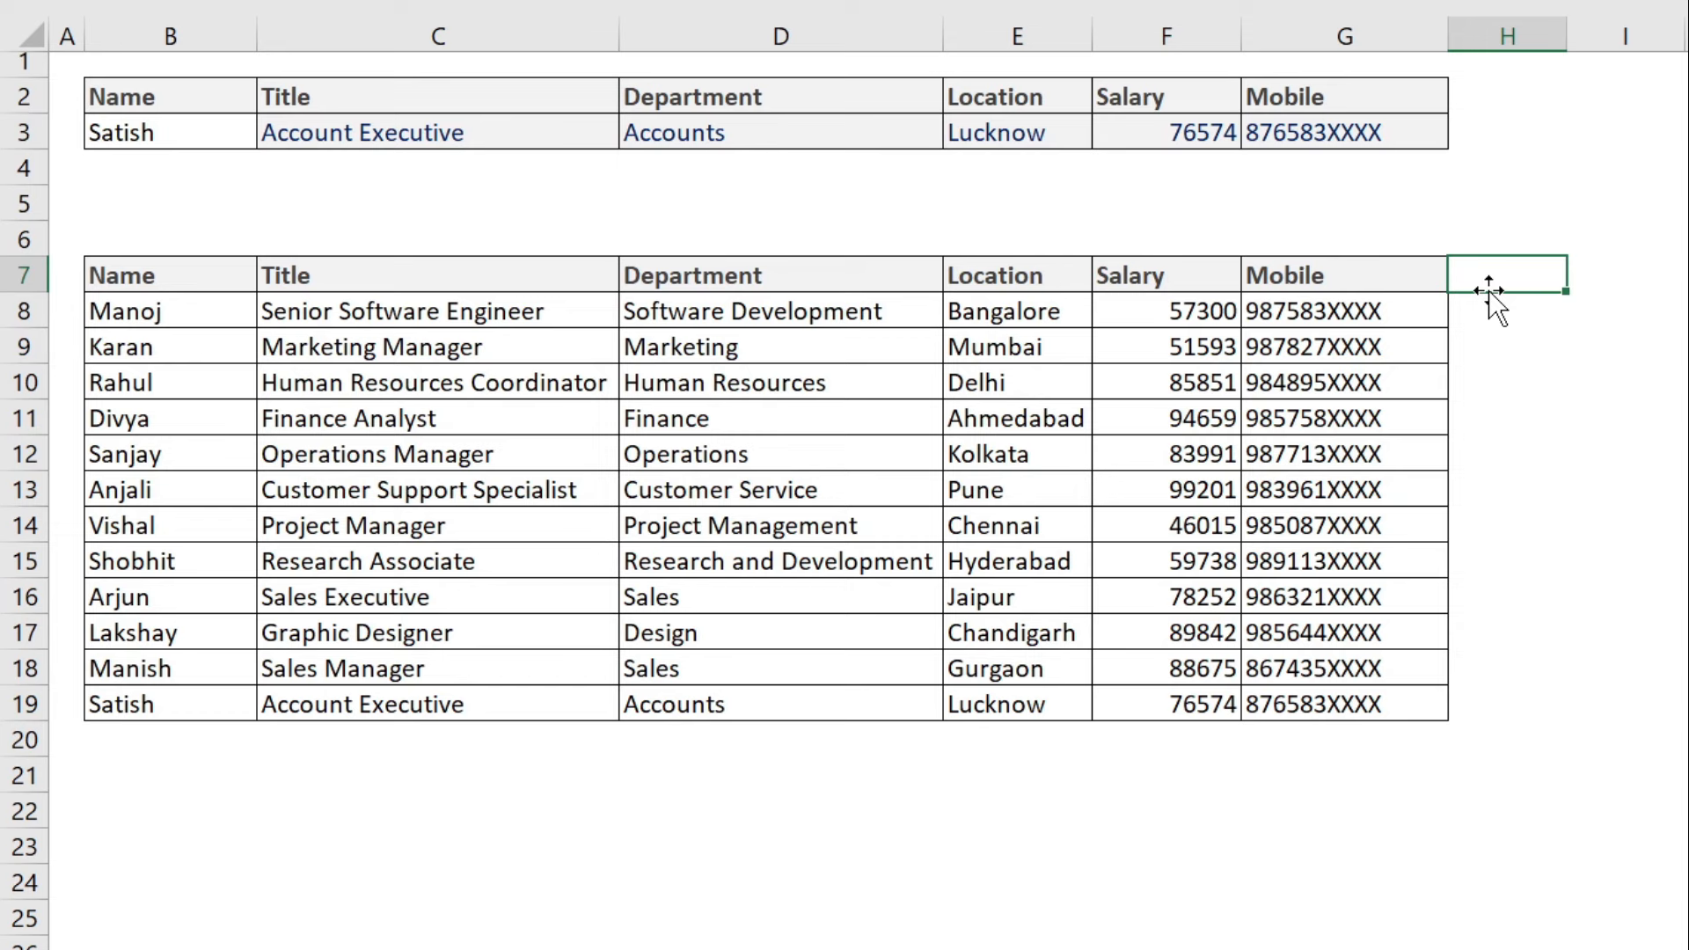
type("User Code")
key("Return")
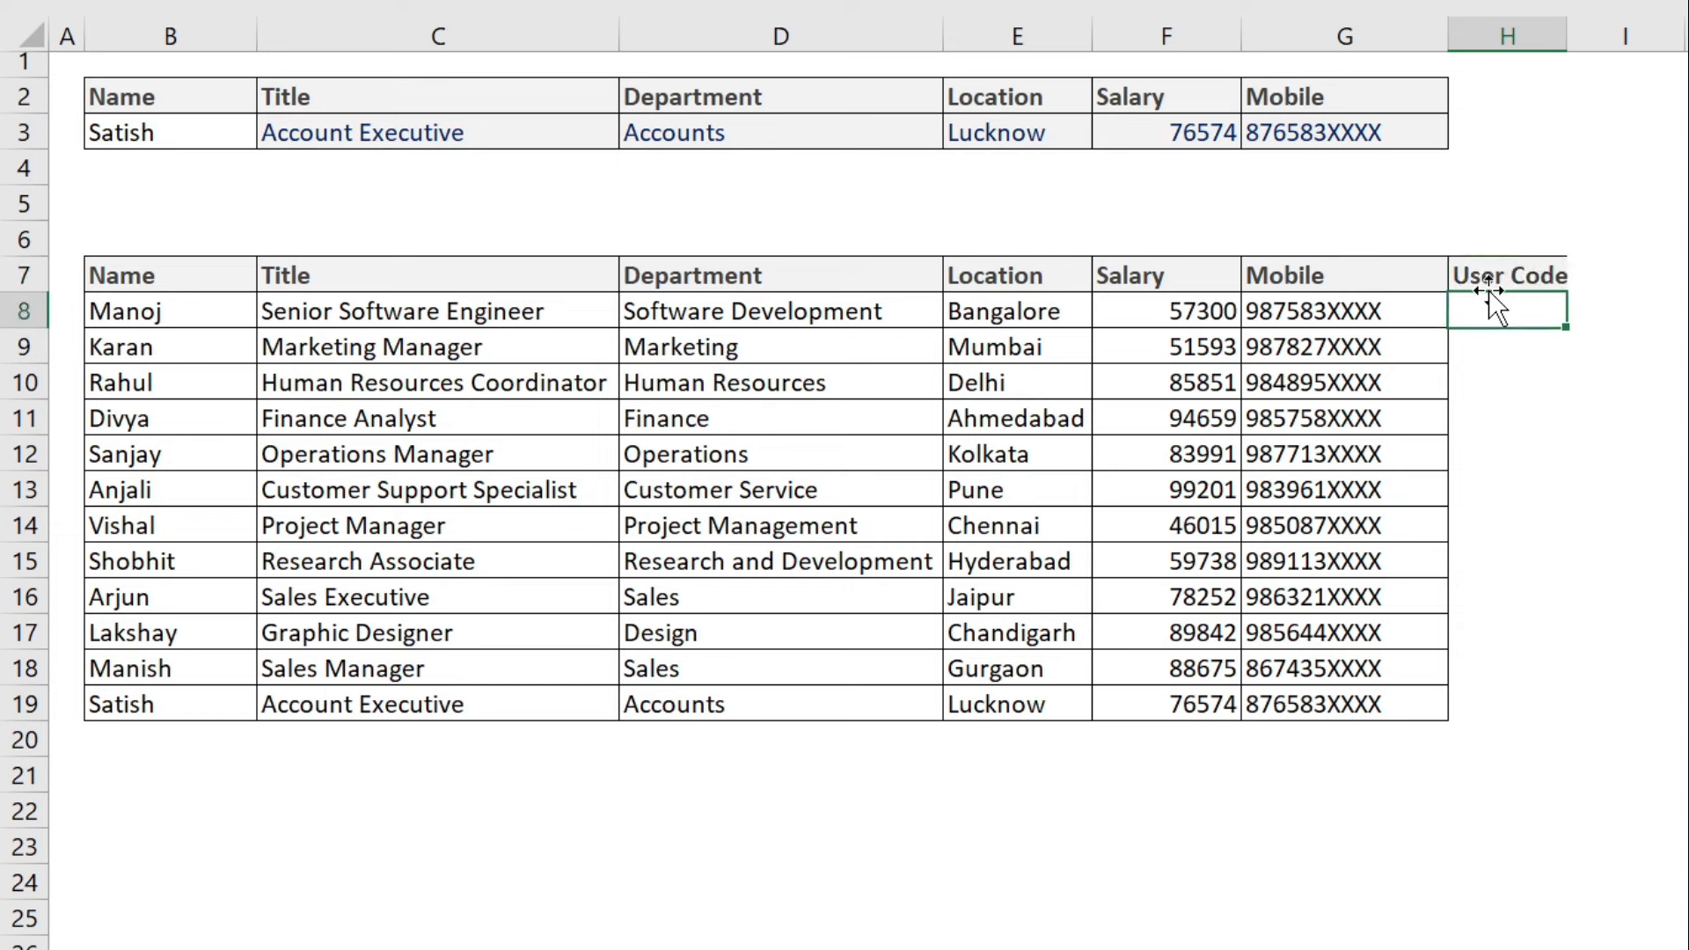
type("34 23 65 78 9 23 44 13 82 81 28 39")
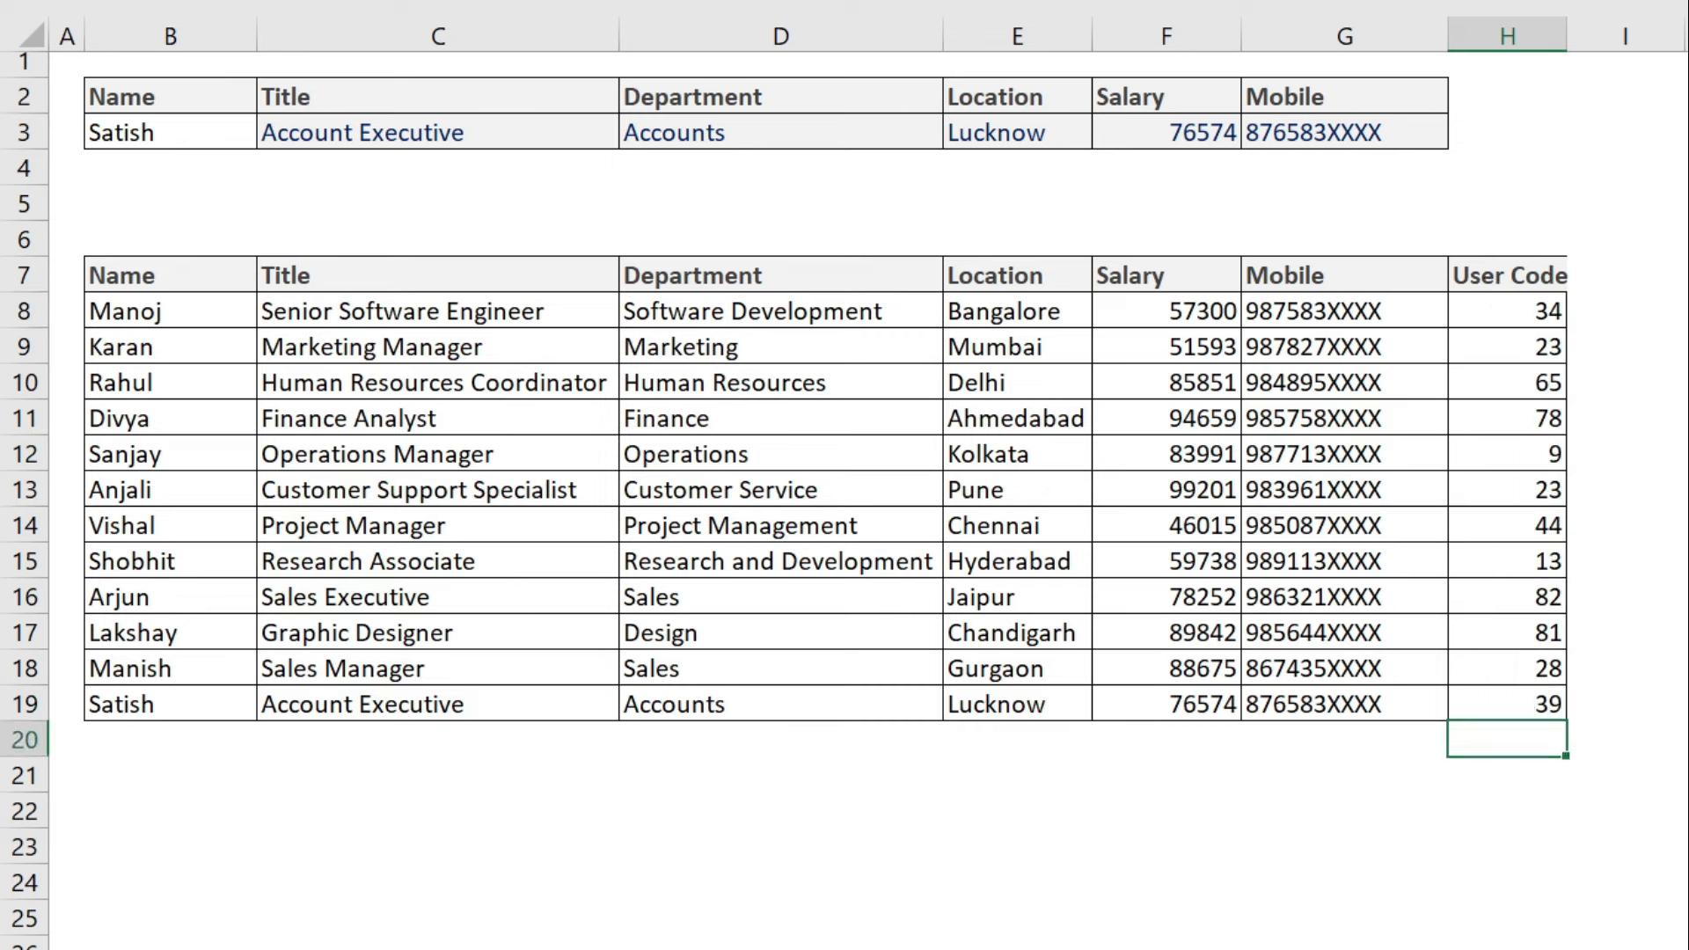
- Extend the lookup formula from G3 into H3 to return the user code
left_click(1424, 127)
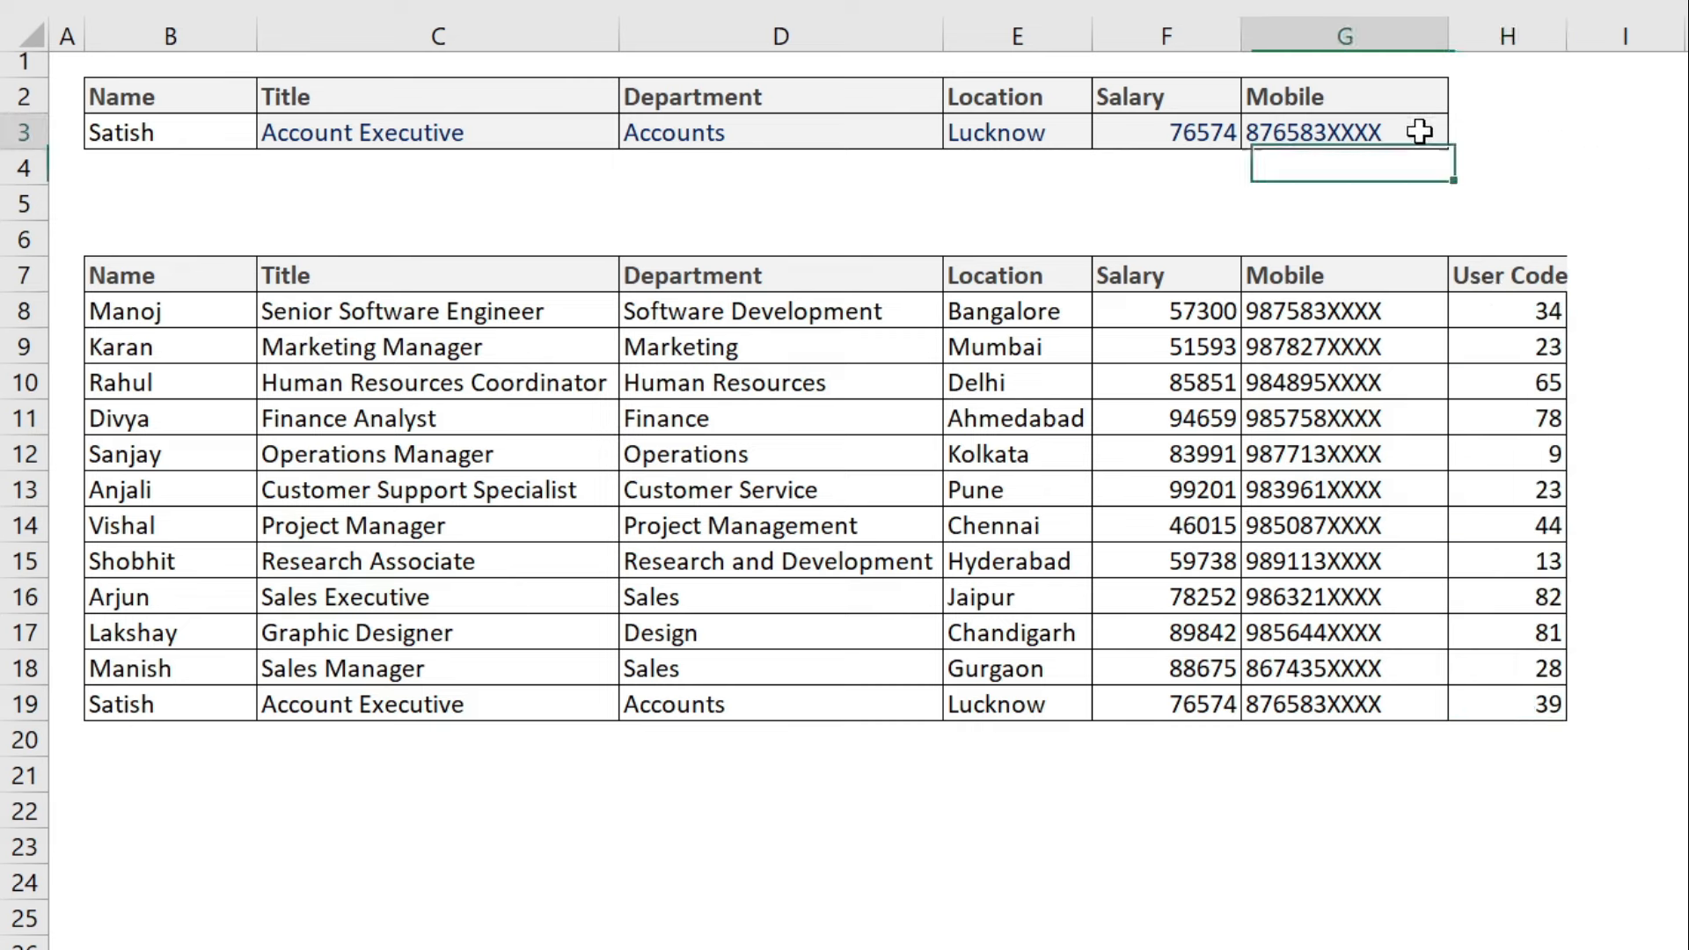
left_click_drag(1451, 152, 1575, 155)
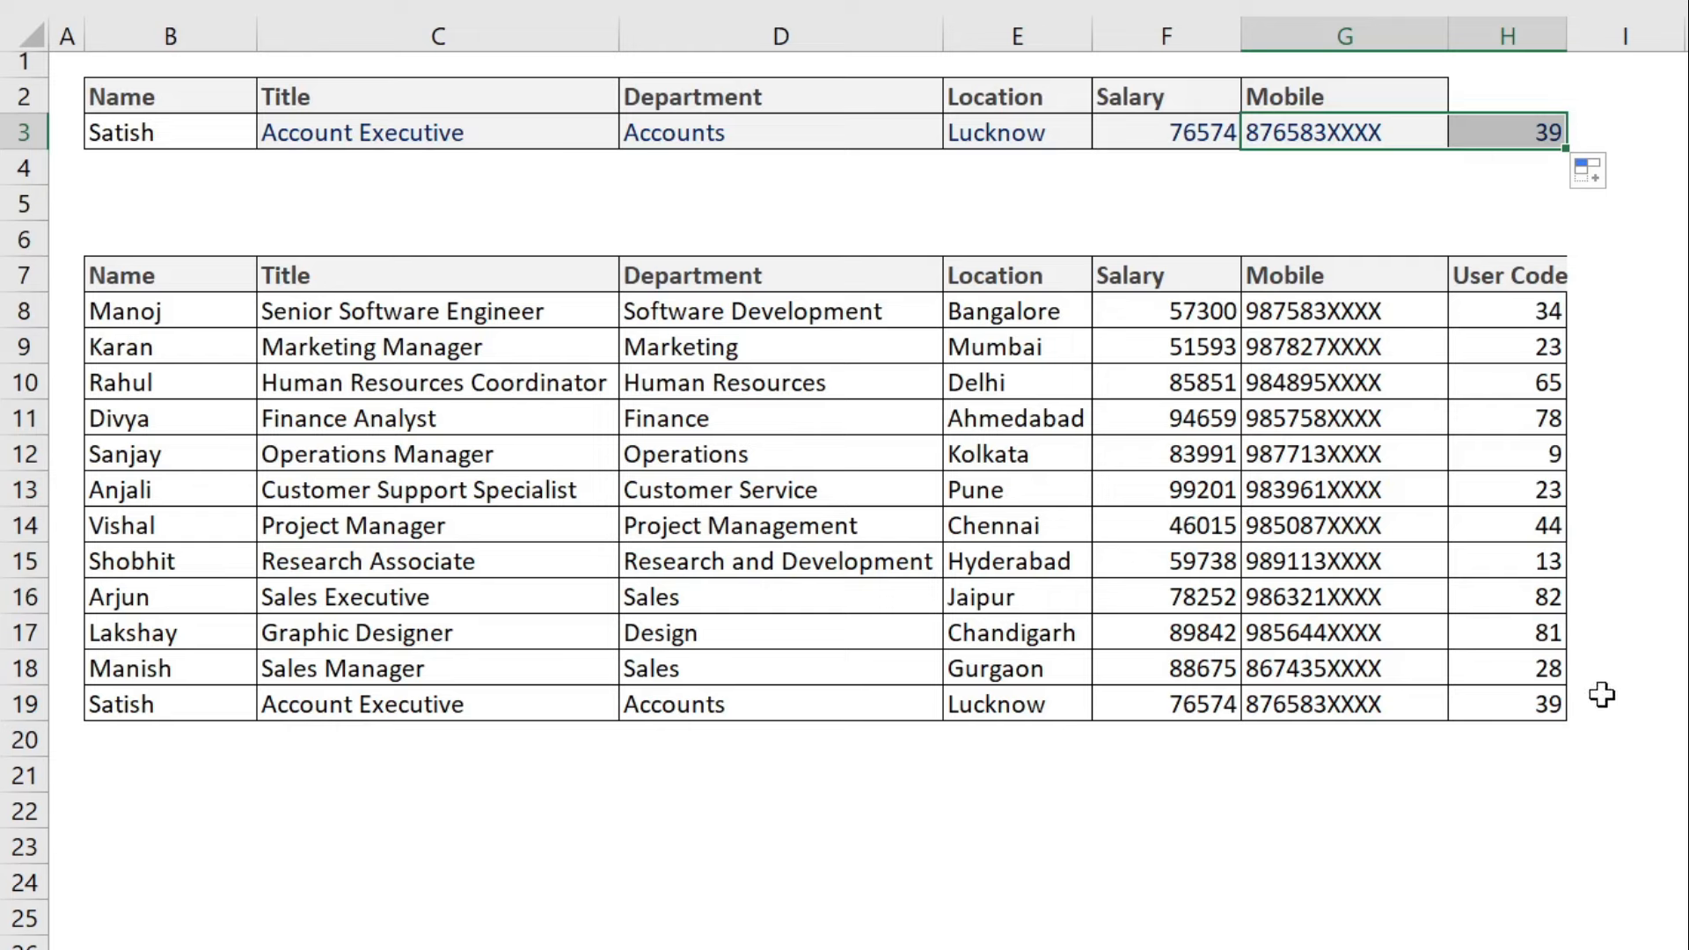
left_click(1546, 708)
left_click_drag(132, 704, 1560, 717)
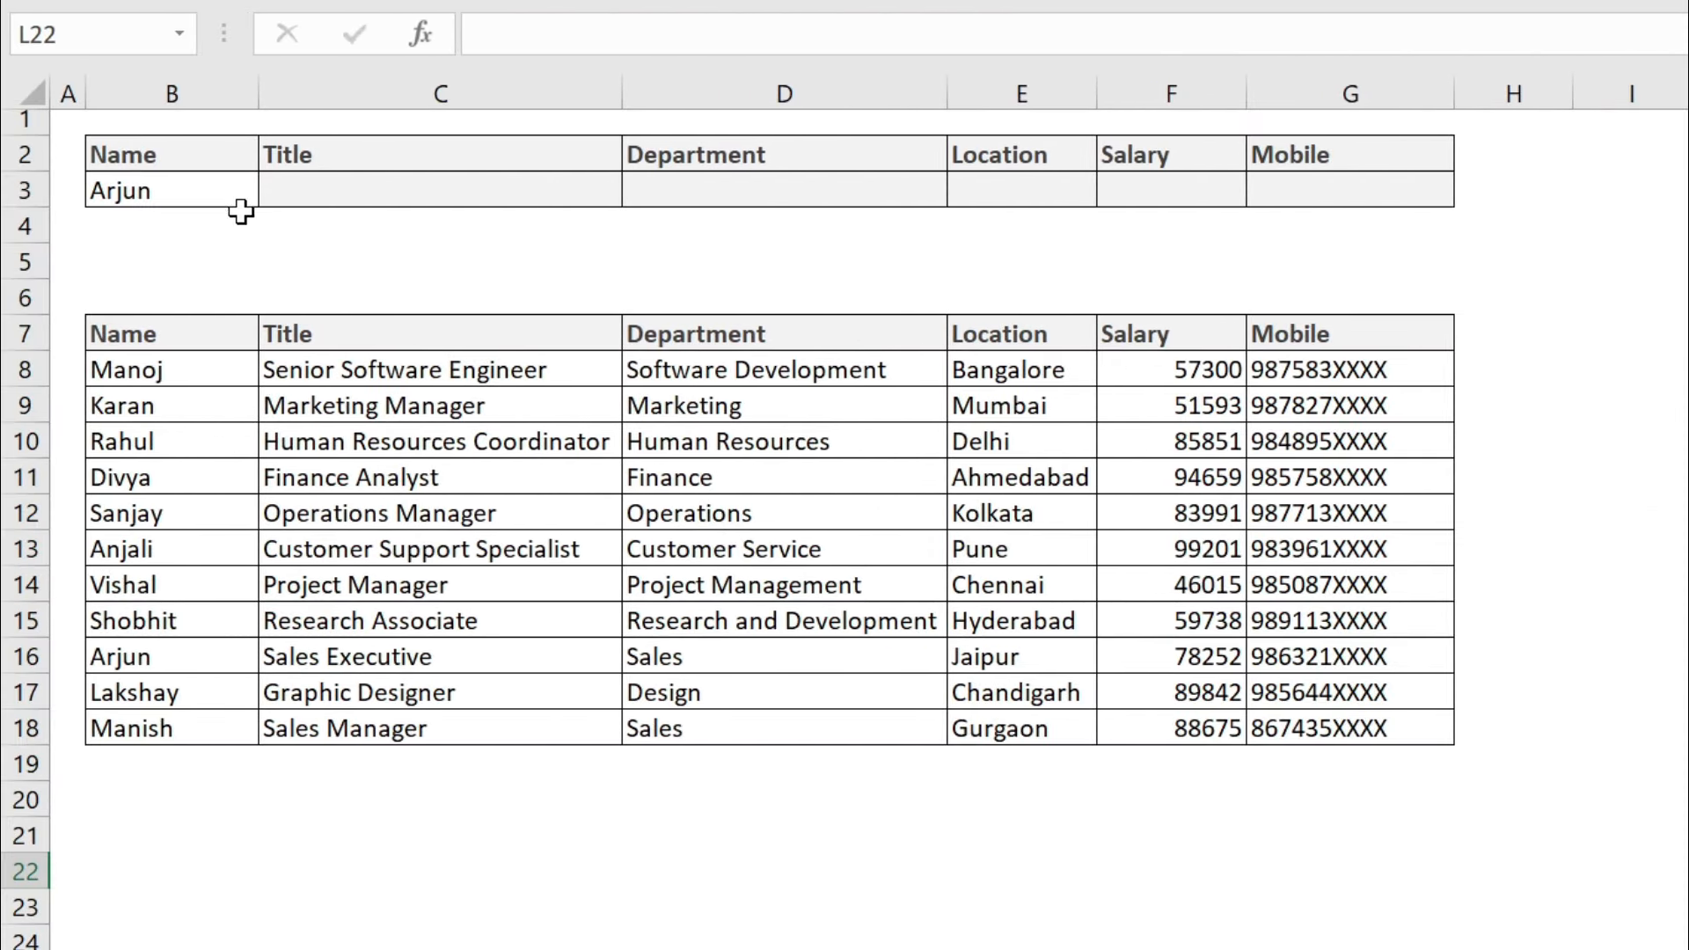
- Start a VLOOKUP formula in C3 with the column-locked reference $B3 as the lookup value
left_click(470, 187)
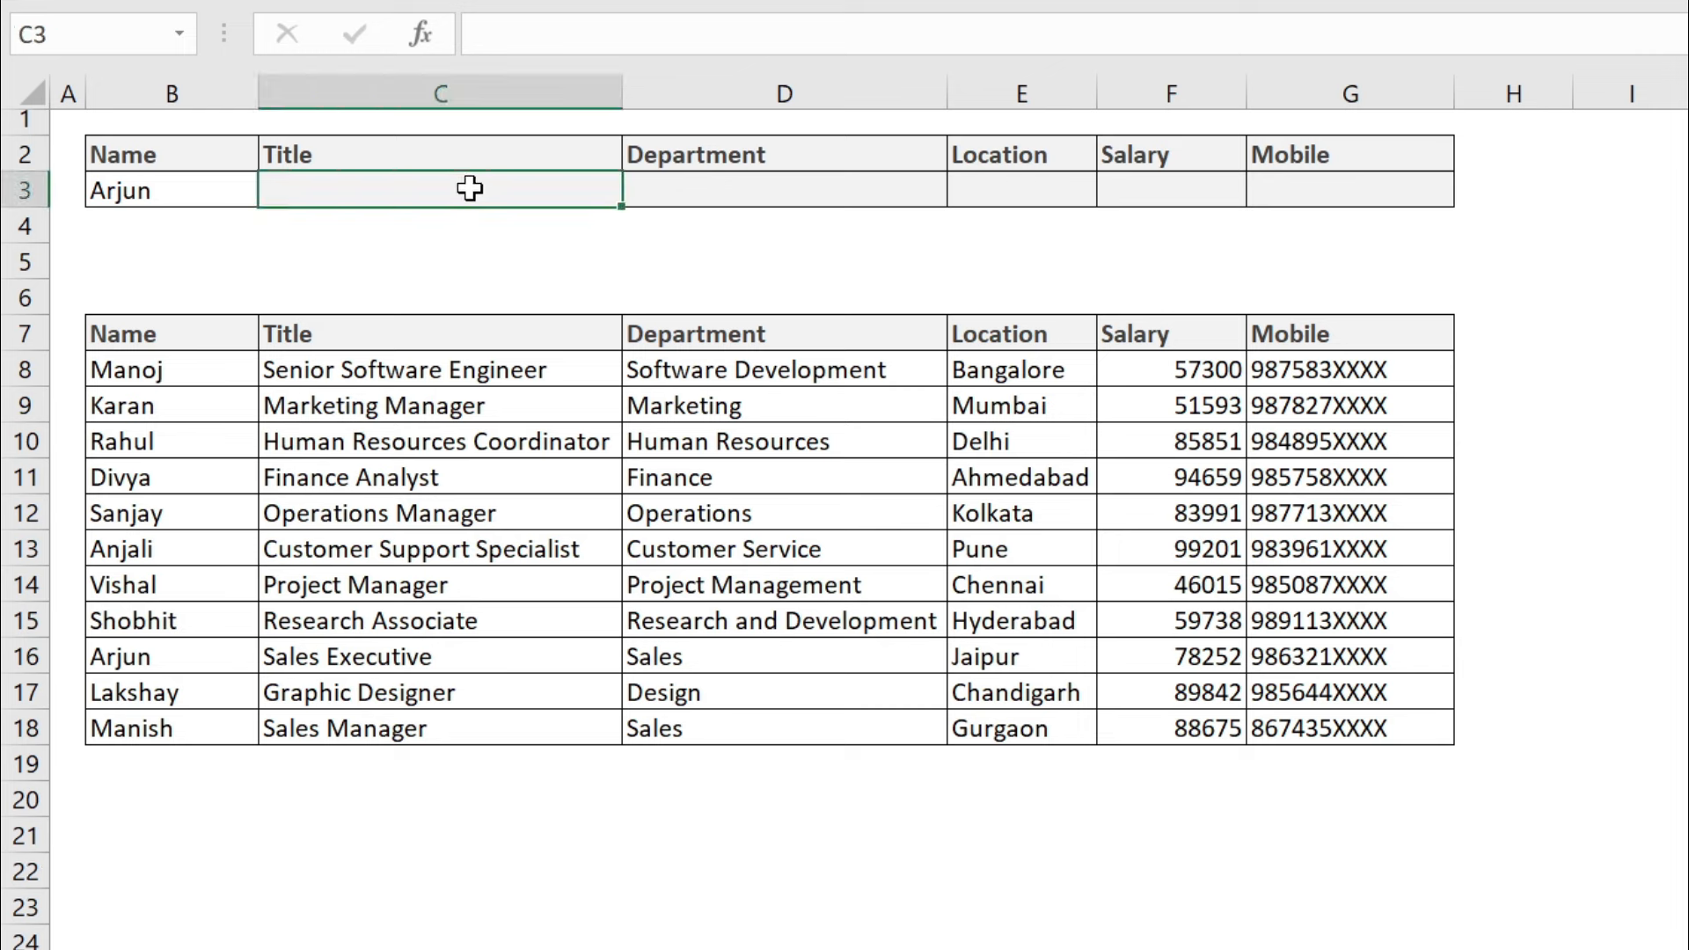
type("=vl")
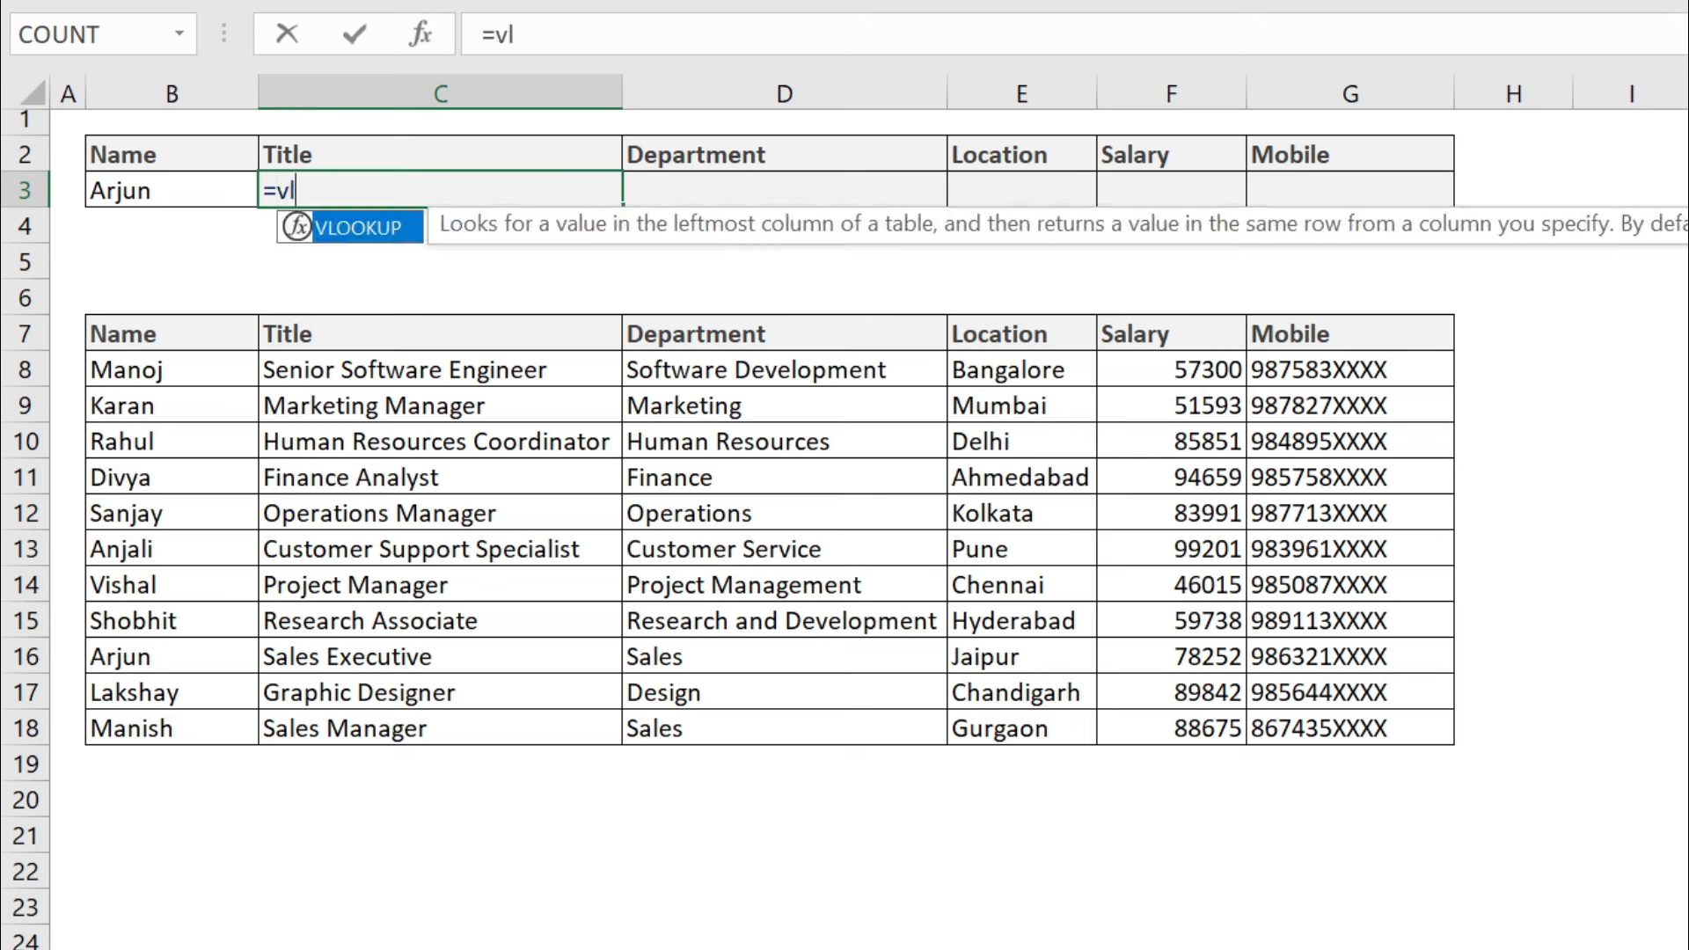
double_click(393, 231)
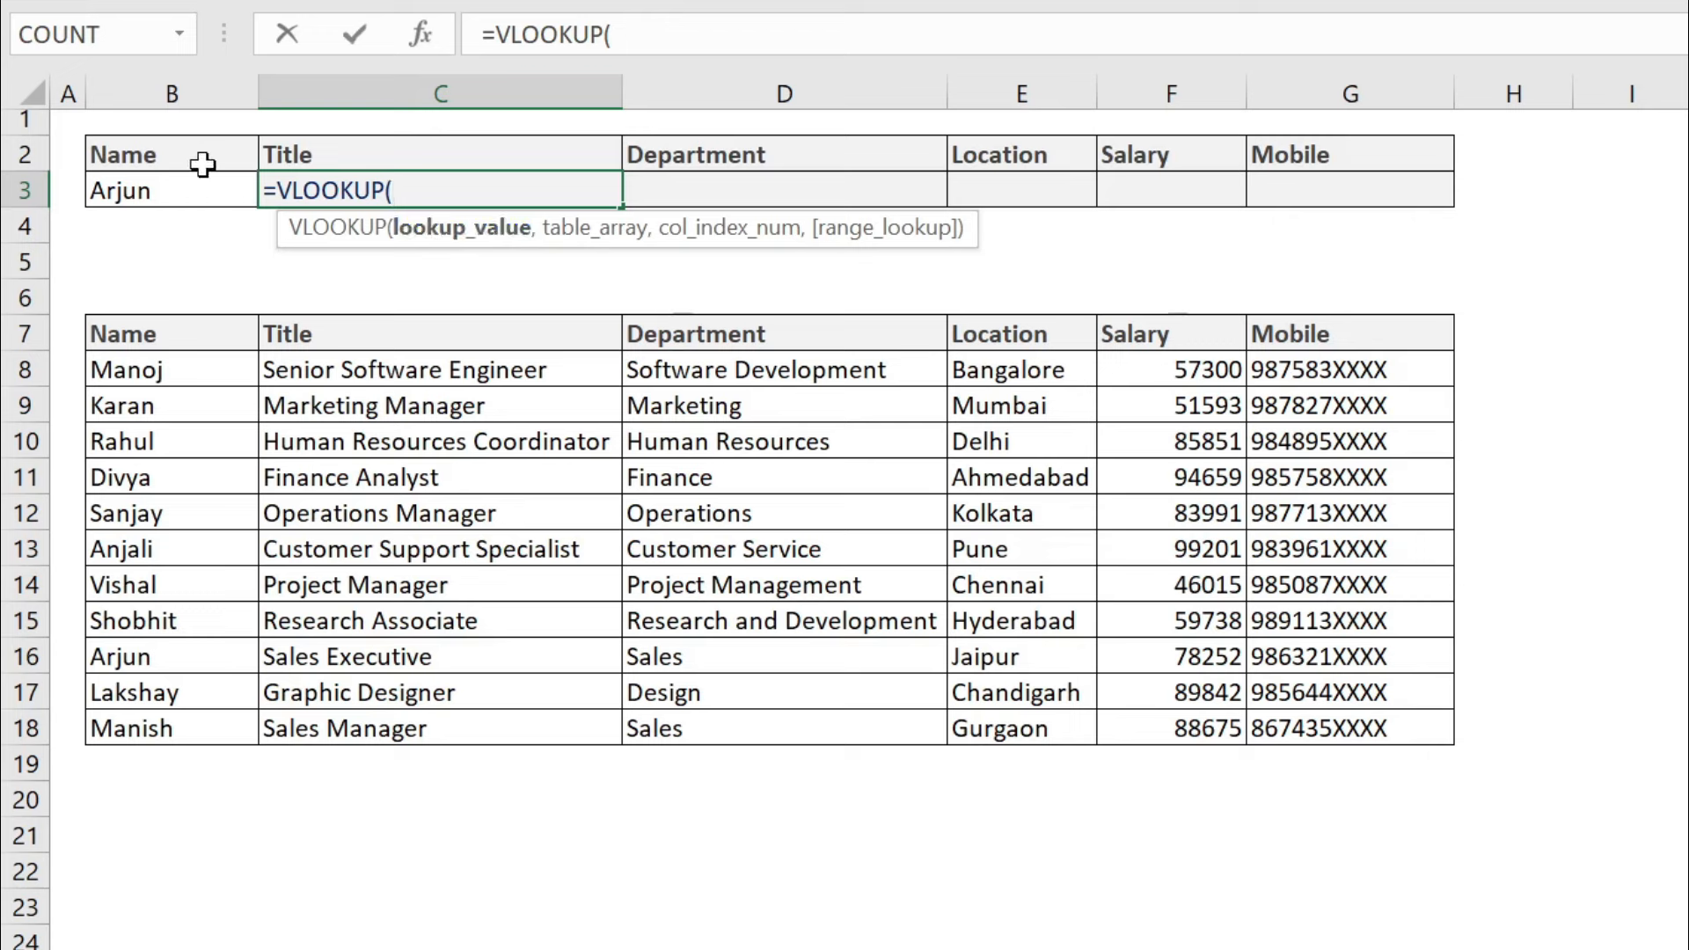
left_click(171, 190)
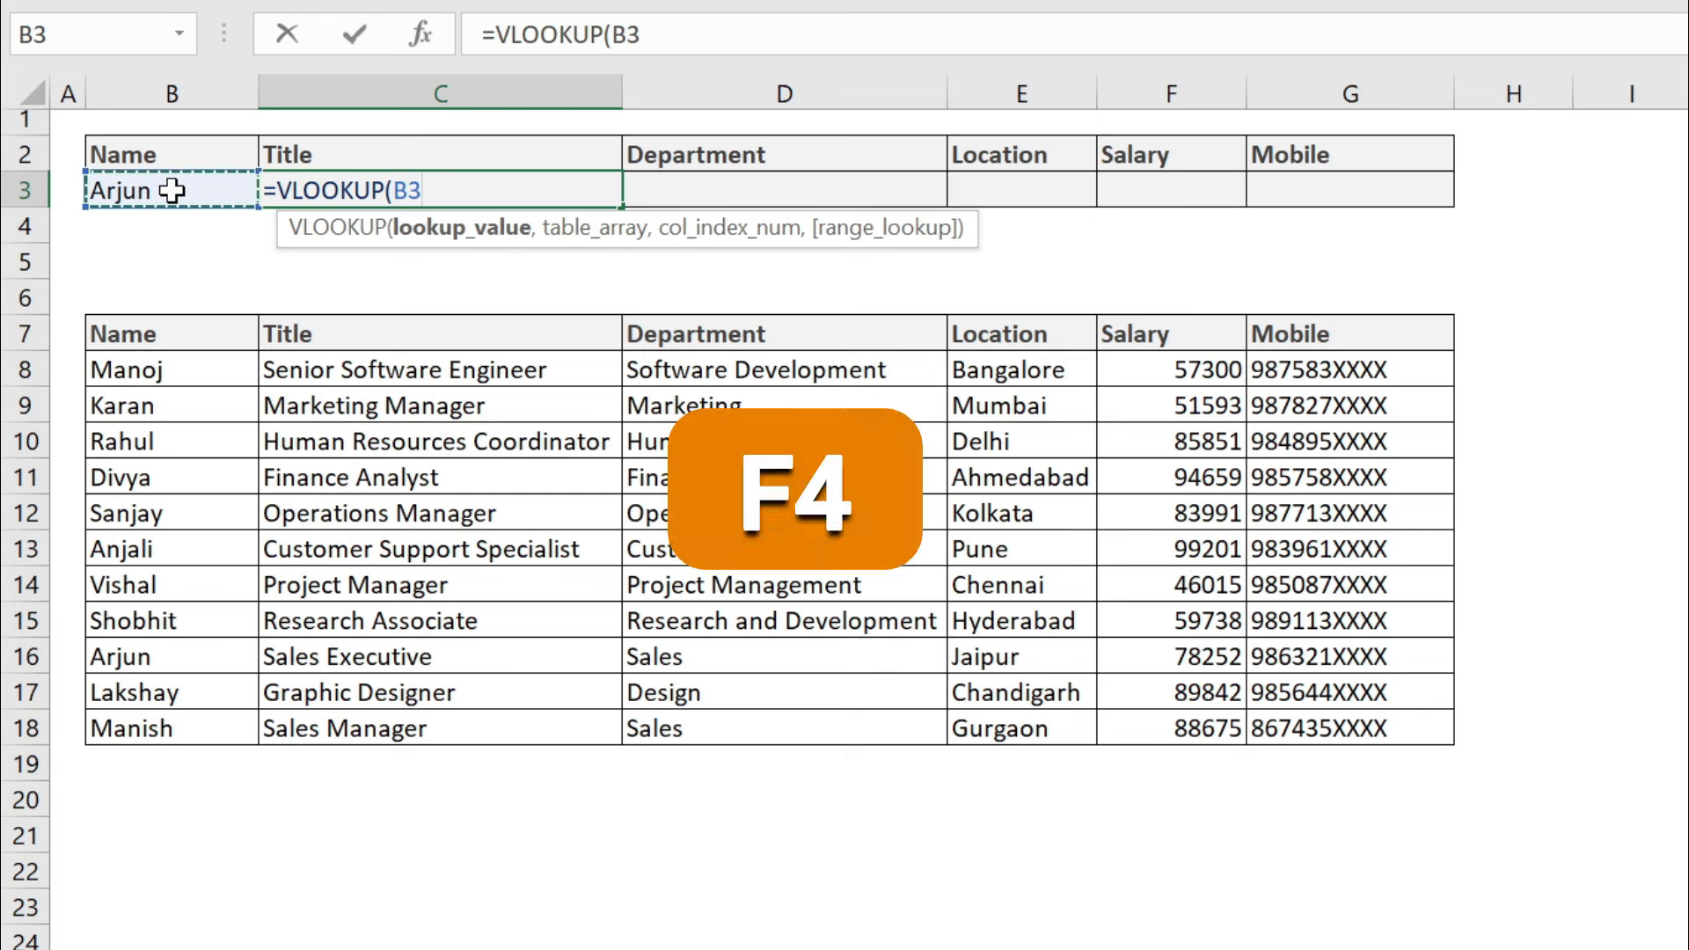
key("F4")
key("F4")
key("F4")
type(",")
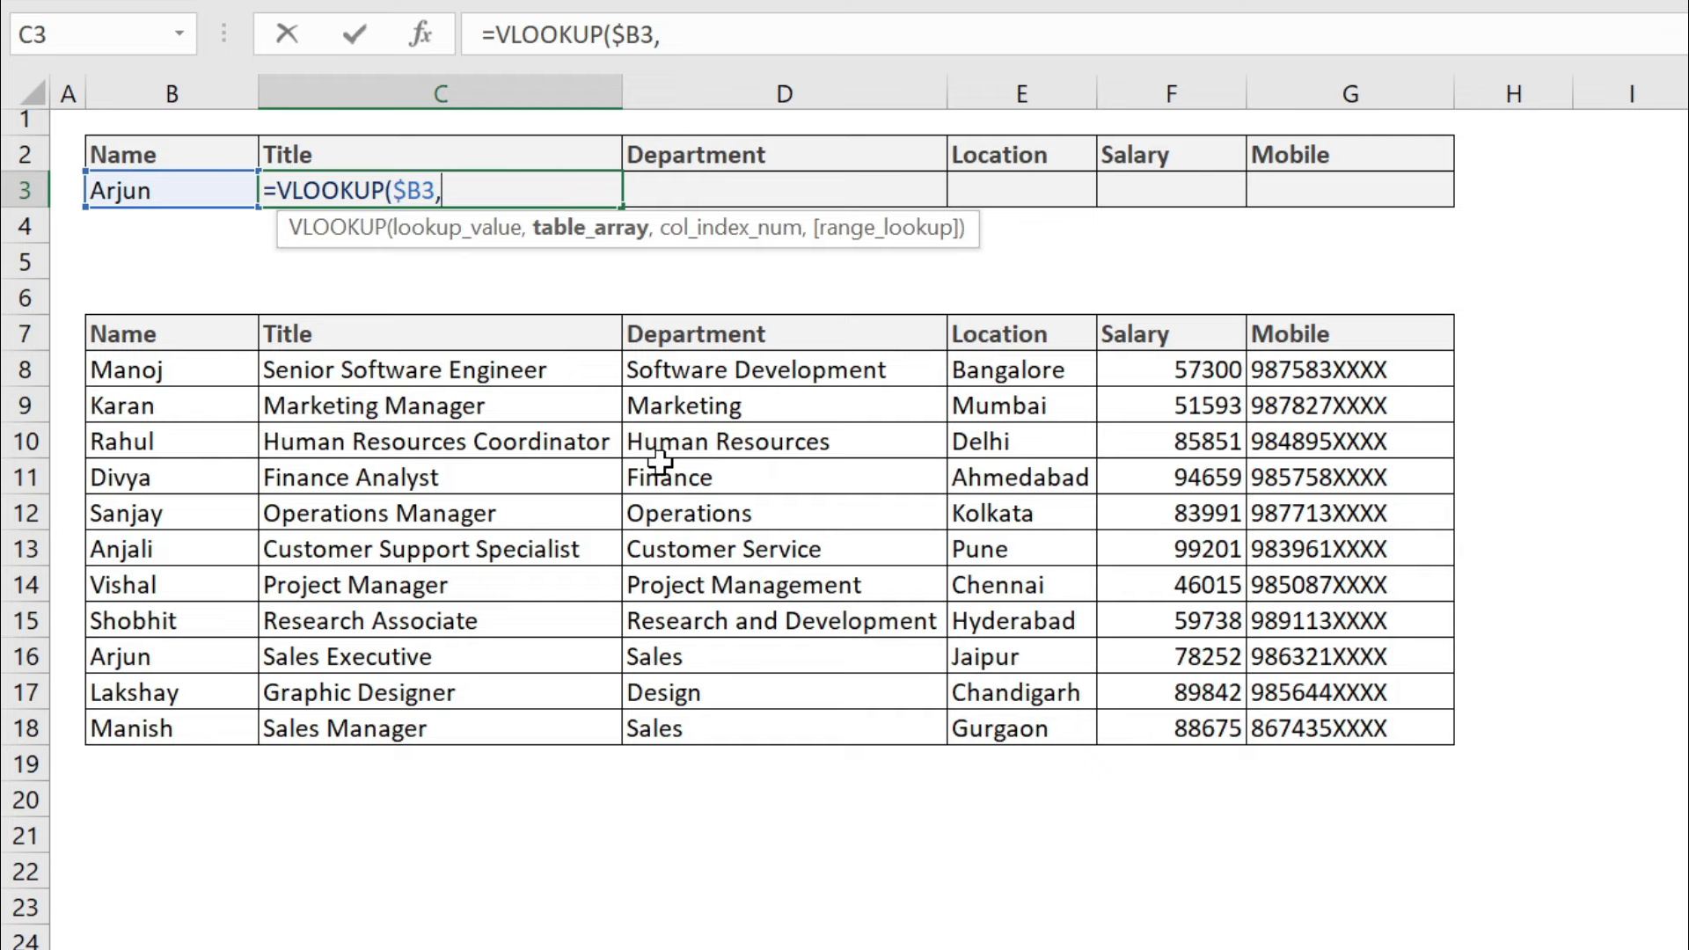
- Nest OFFSET as the VLOOKUP table array, with reference $B$7, 0 rows and 0 columns
type("off")
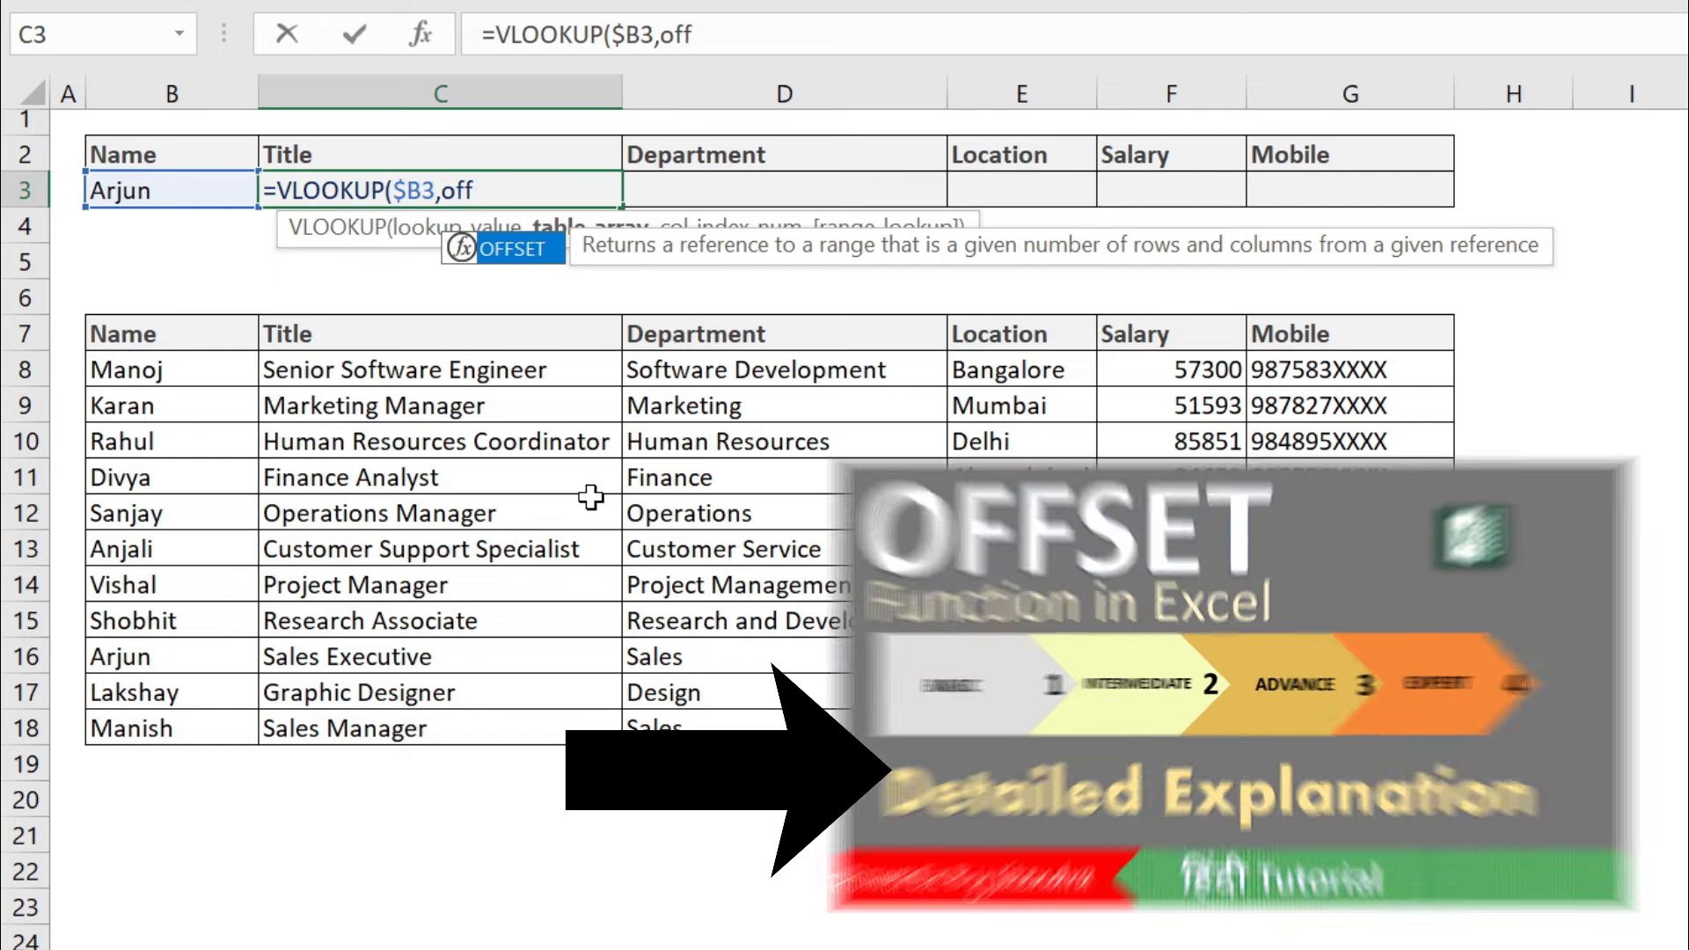
double_click(543, 253)
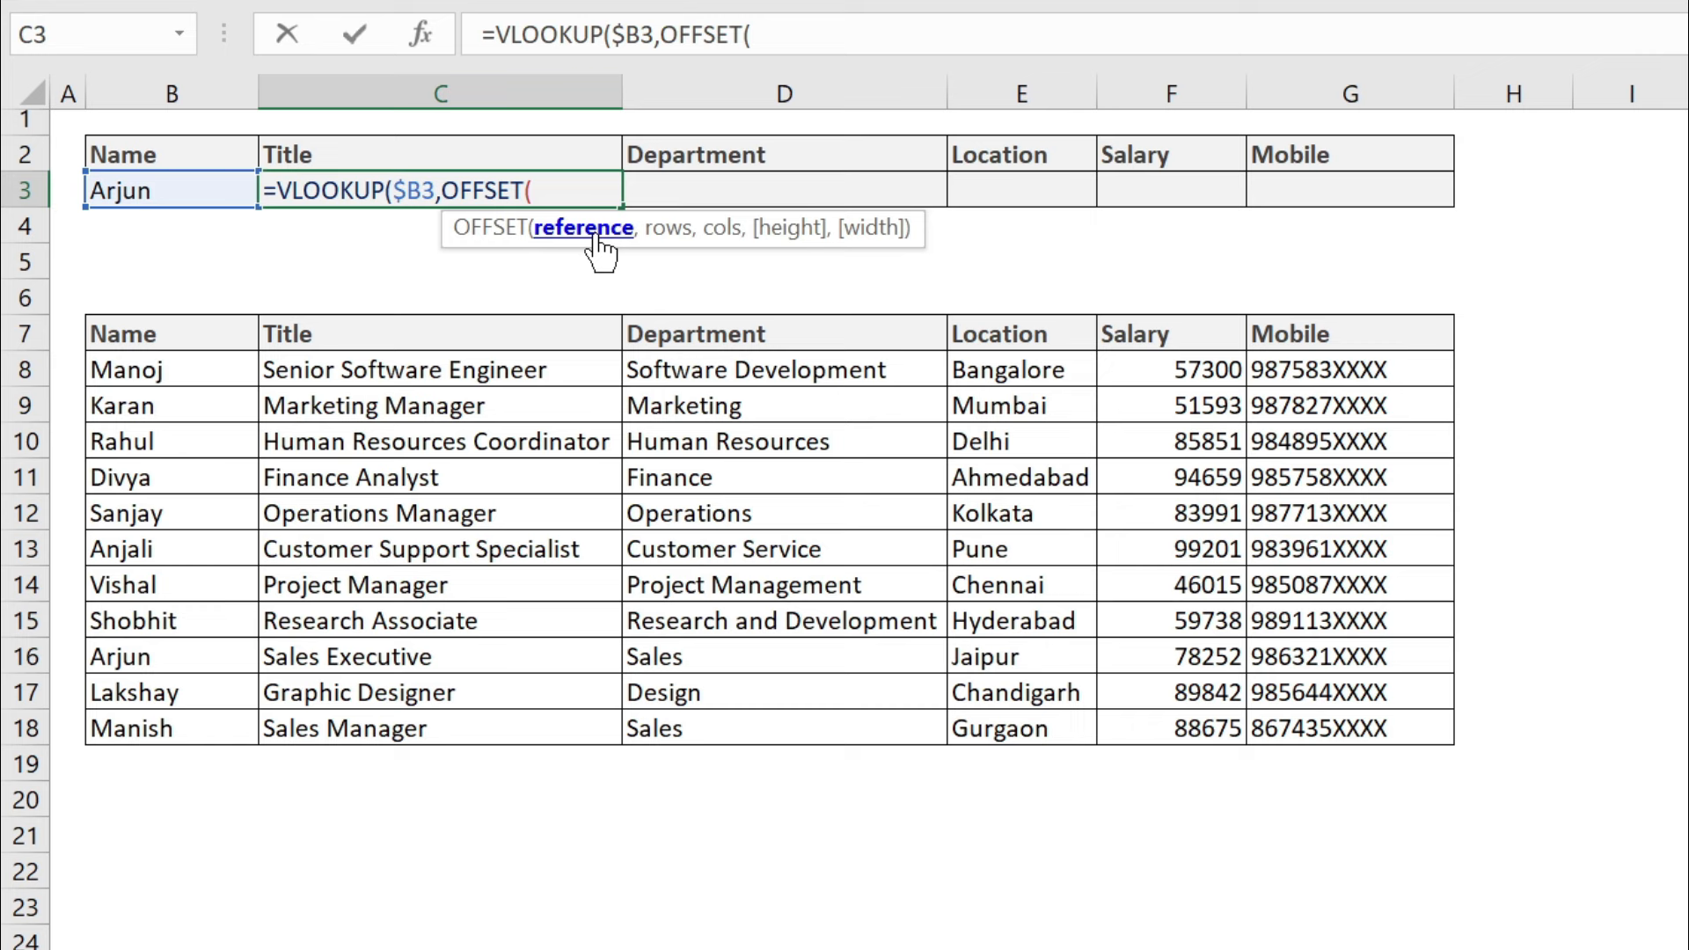
left_click(192, 329)
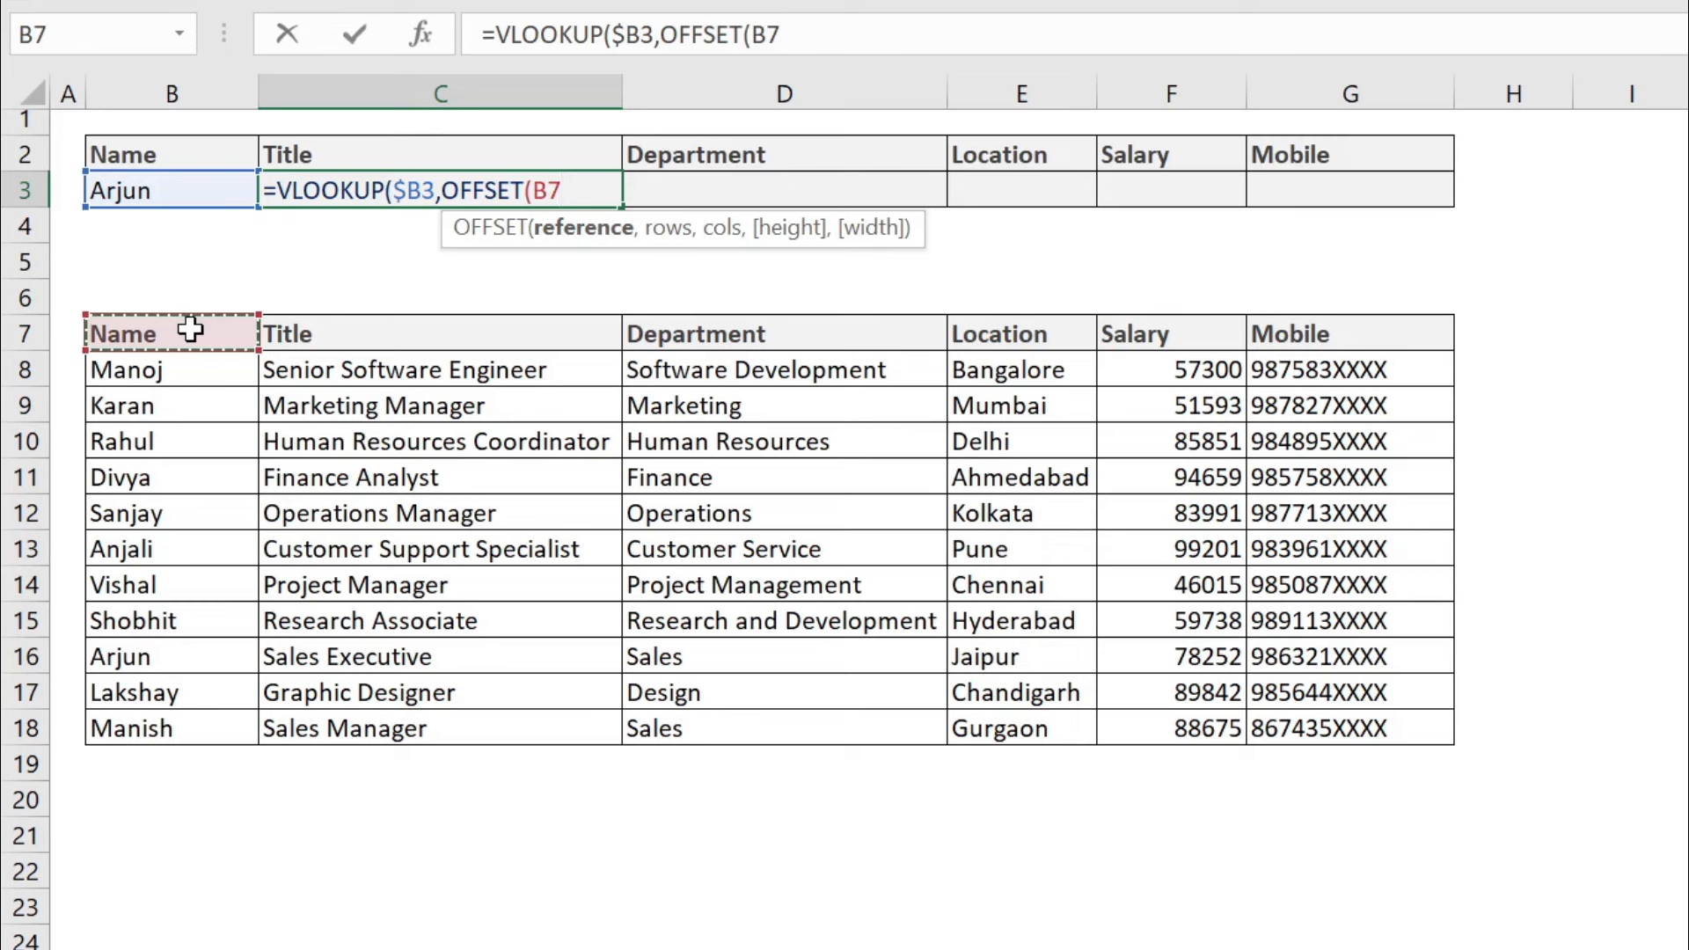
key("F4")
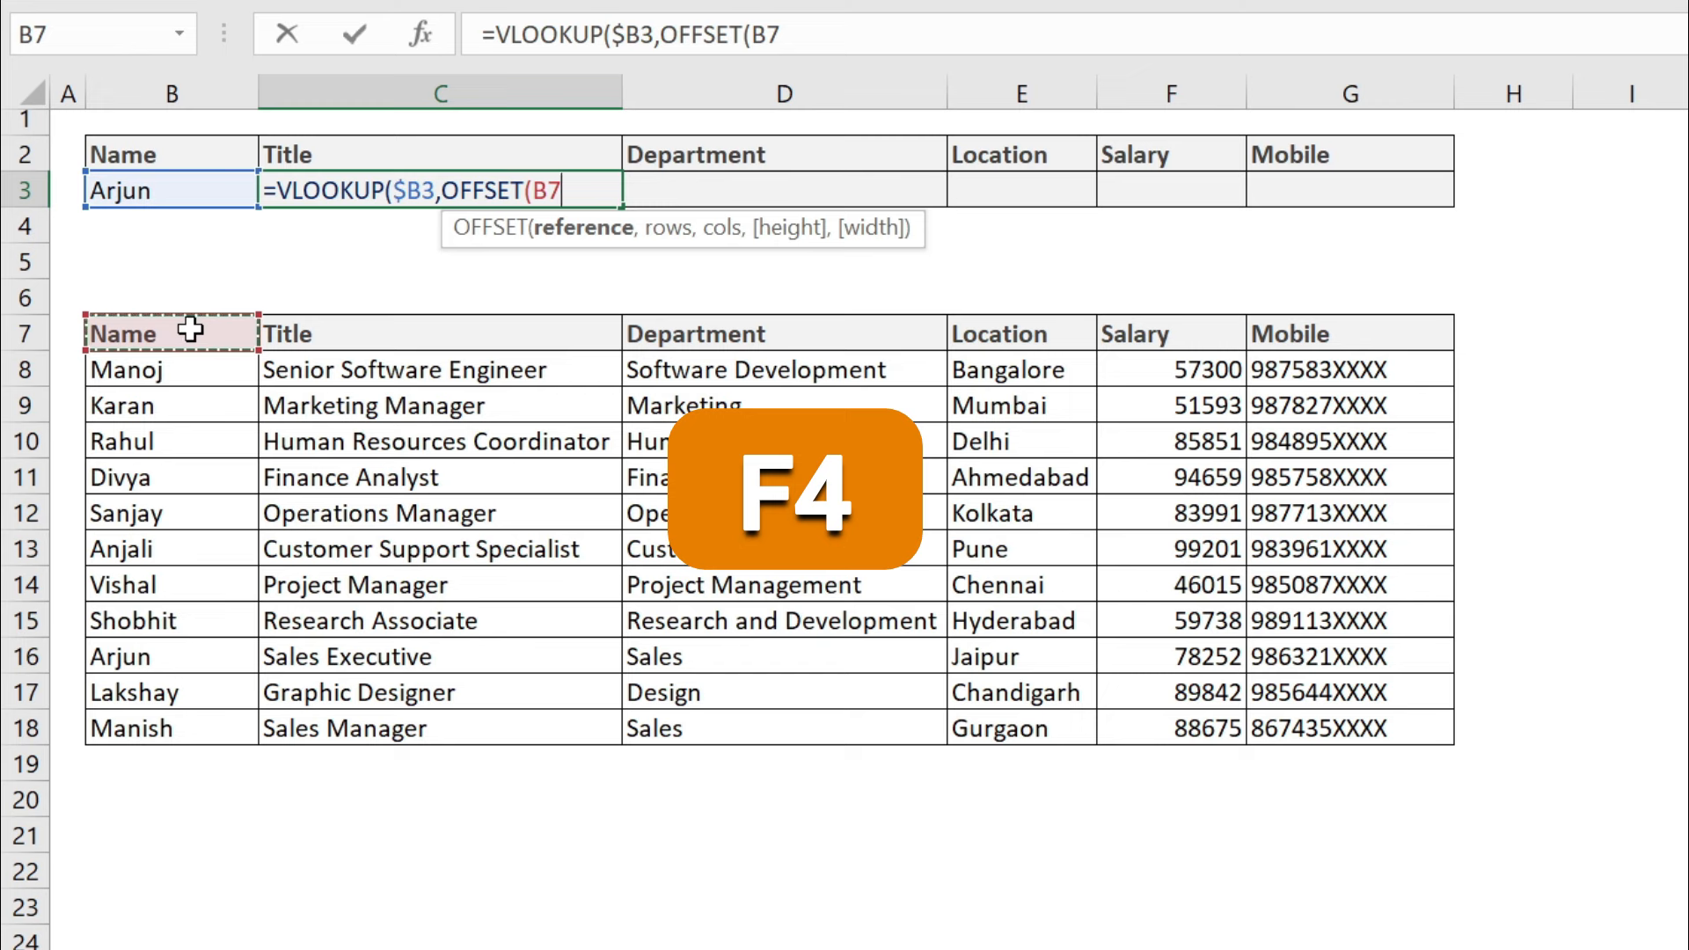
key("F4")
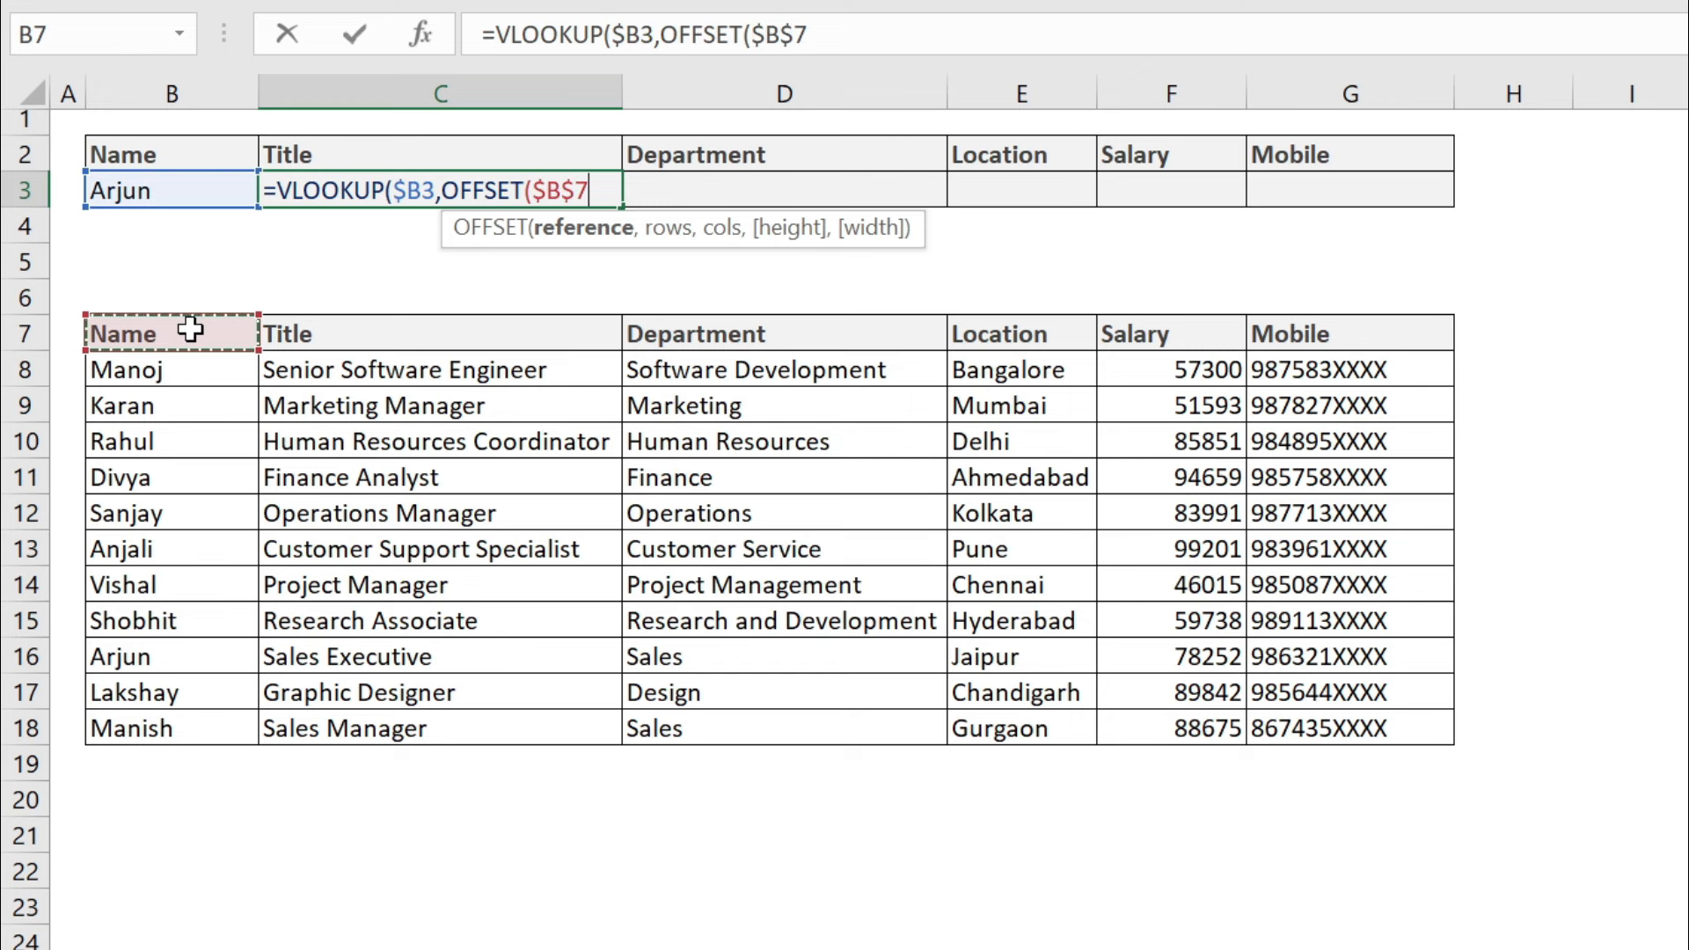
type(",")
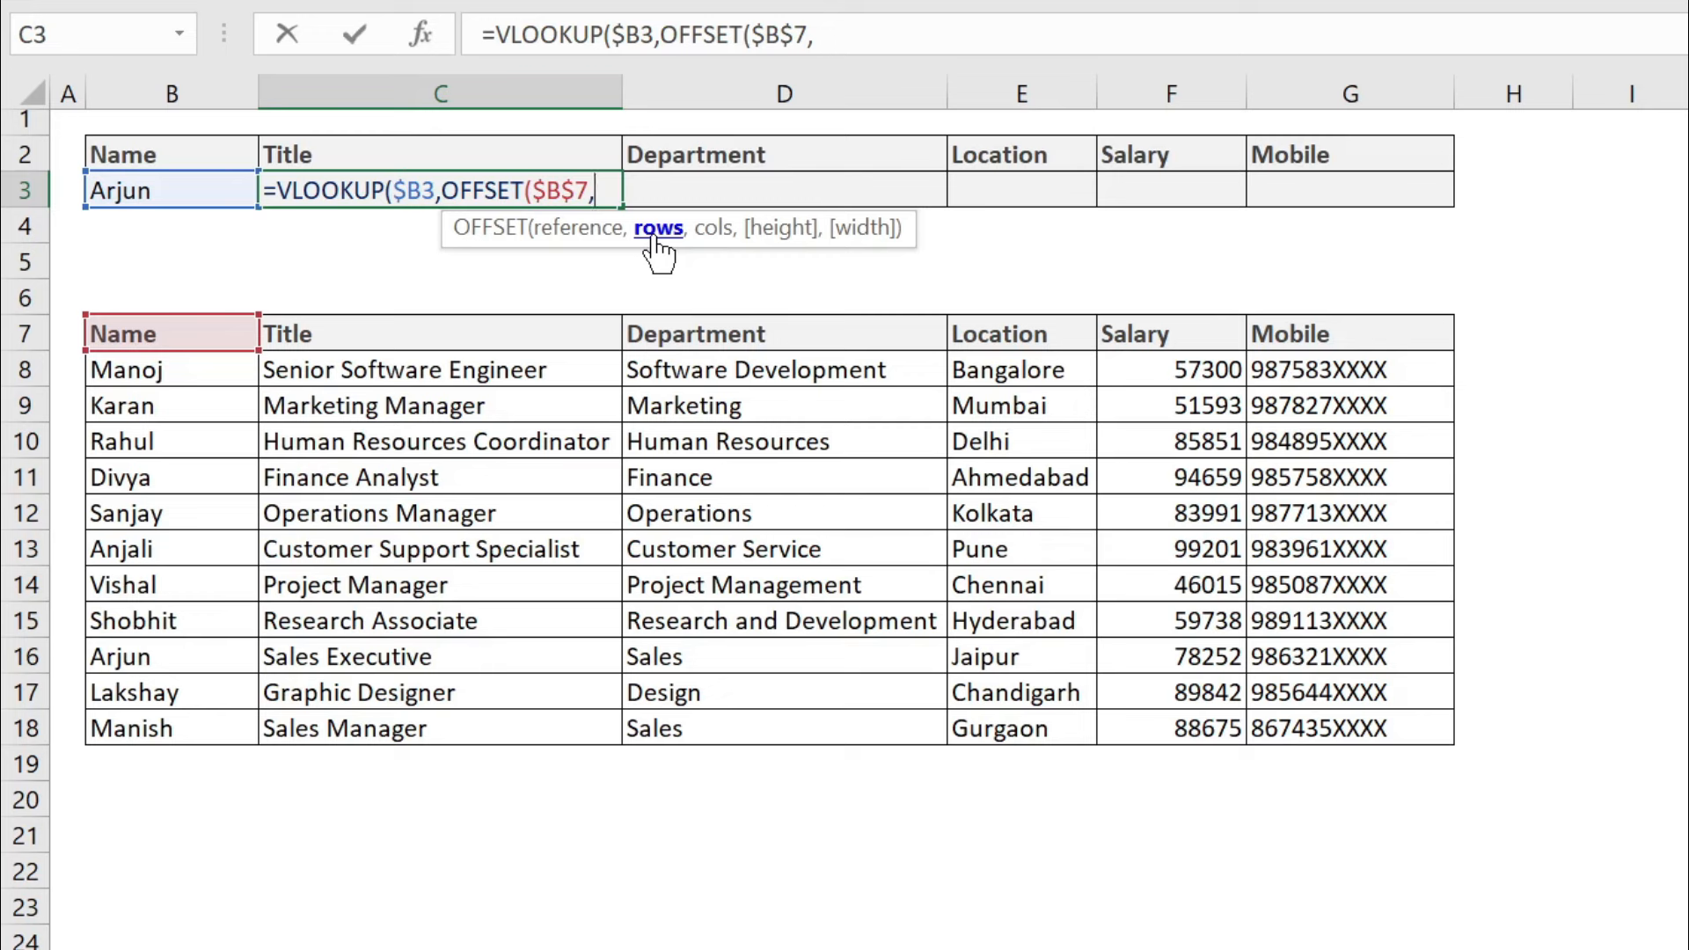
type("0,")
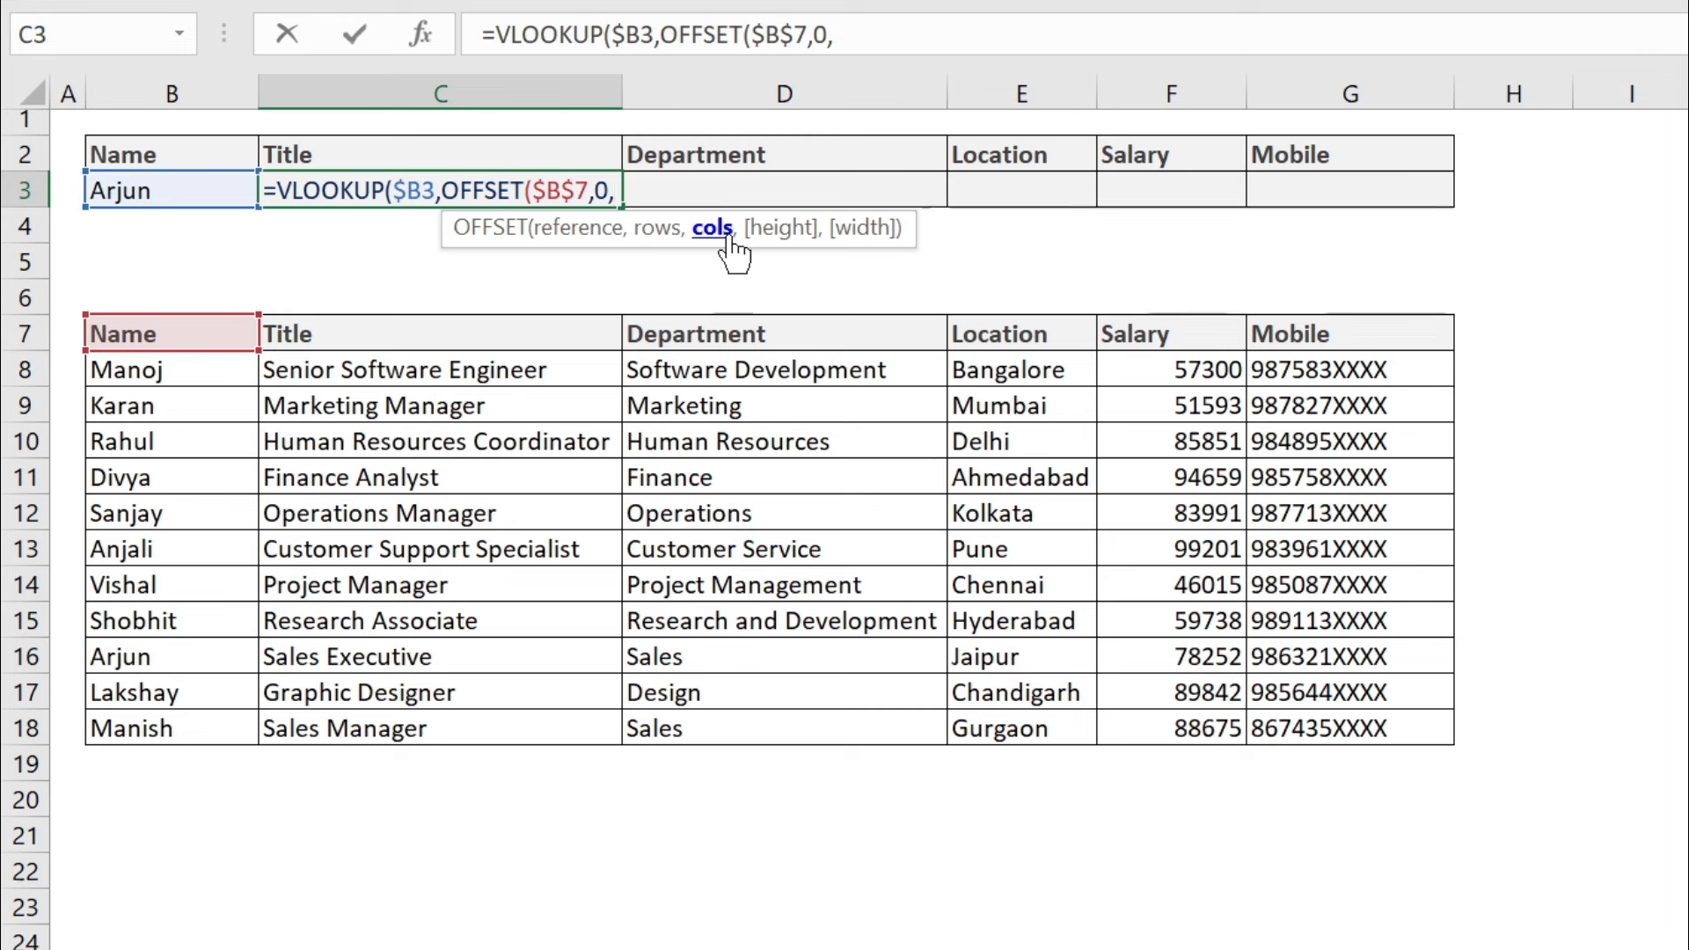
type("0")
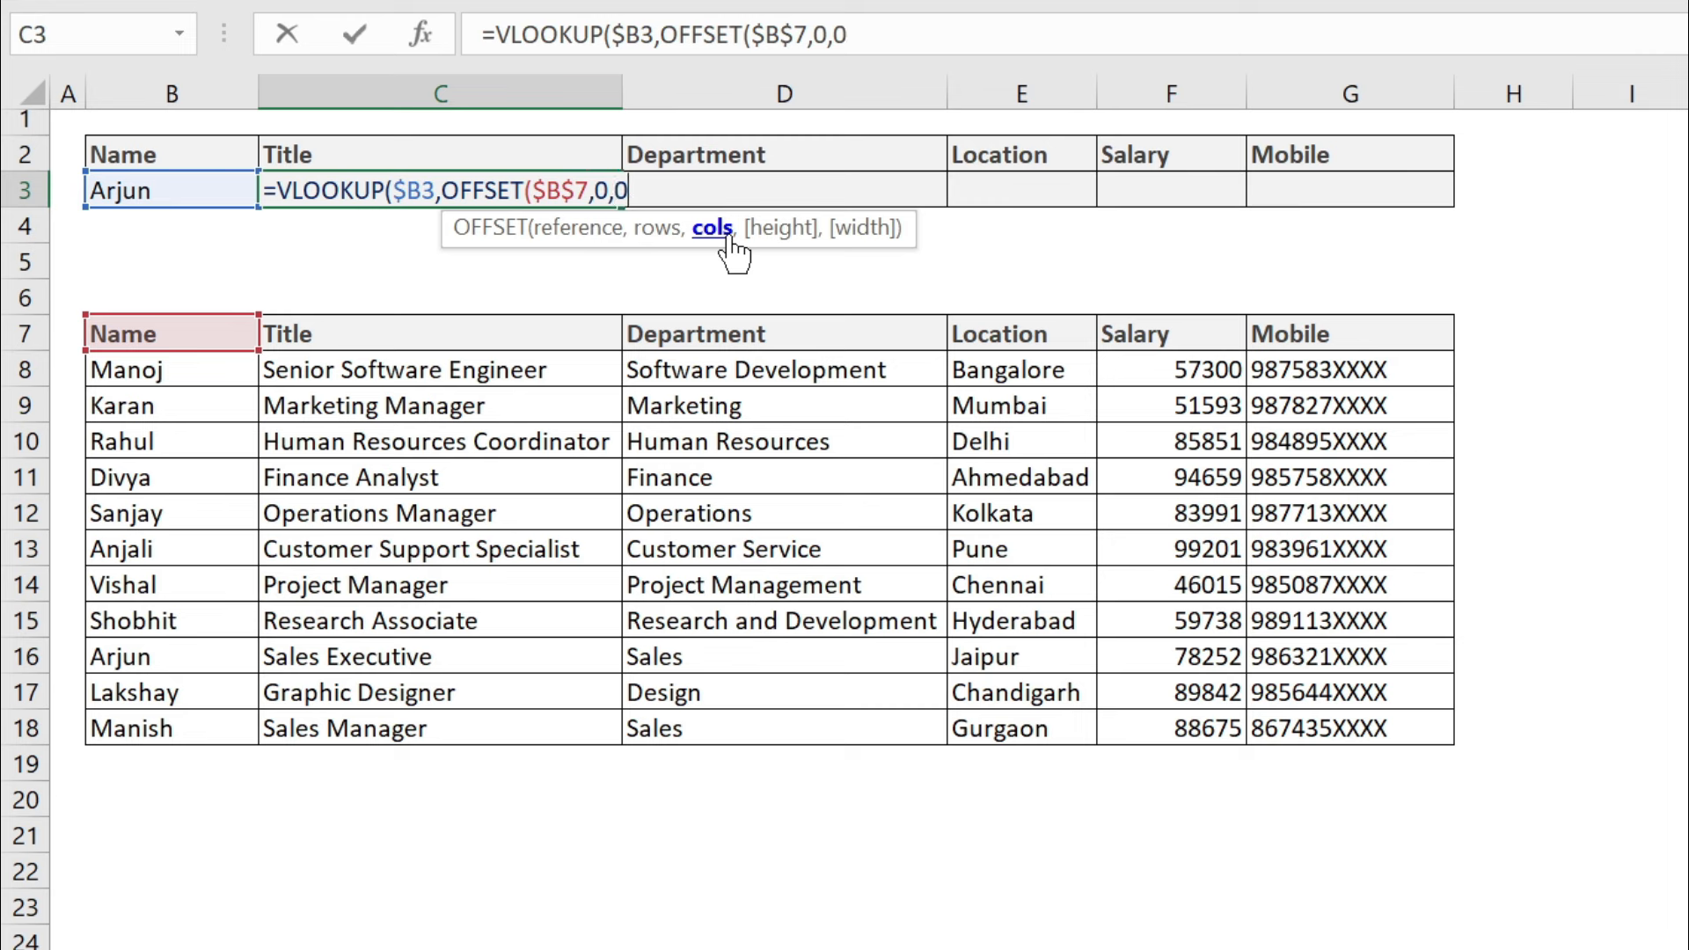
type(",")
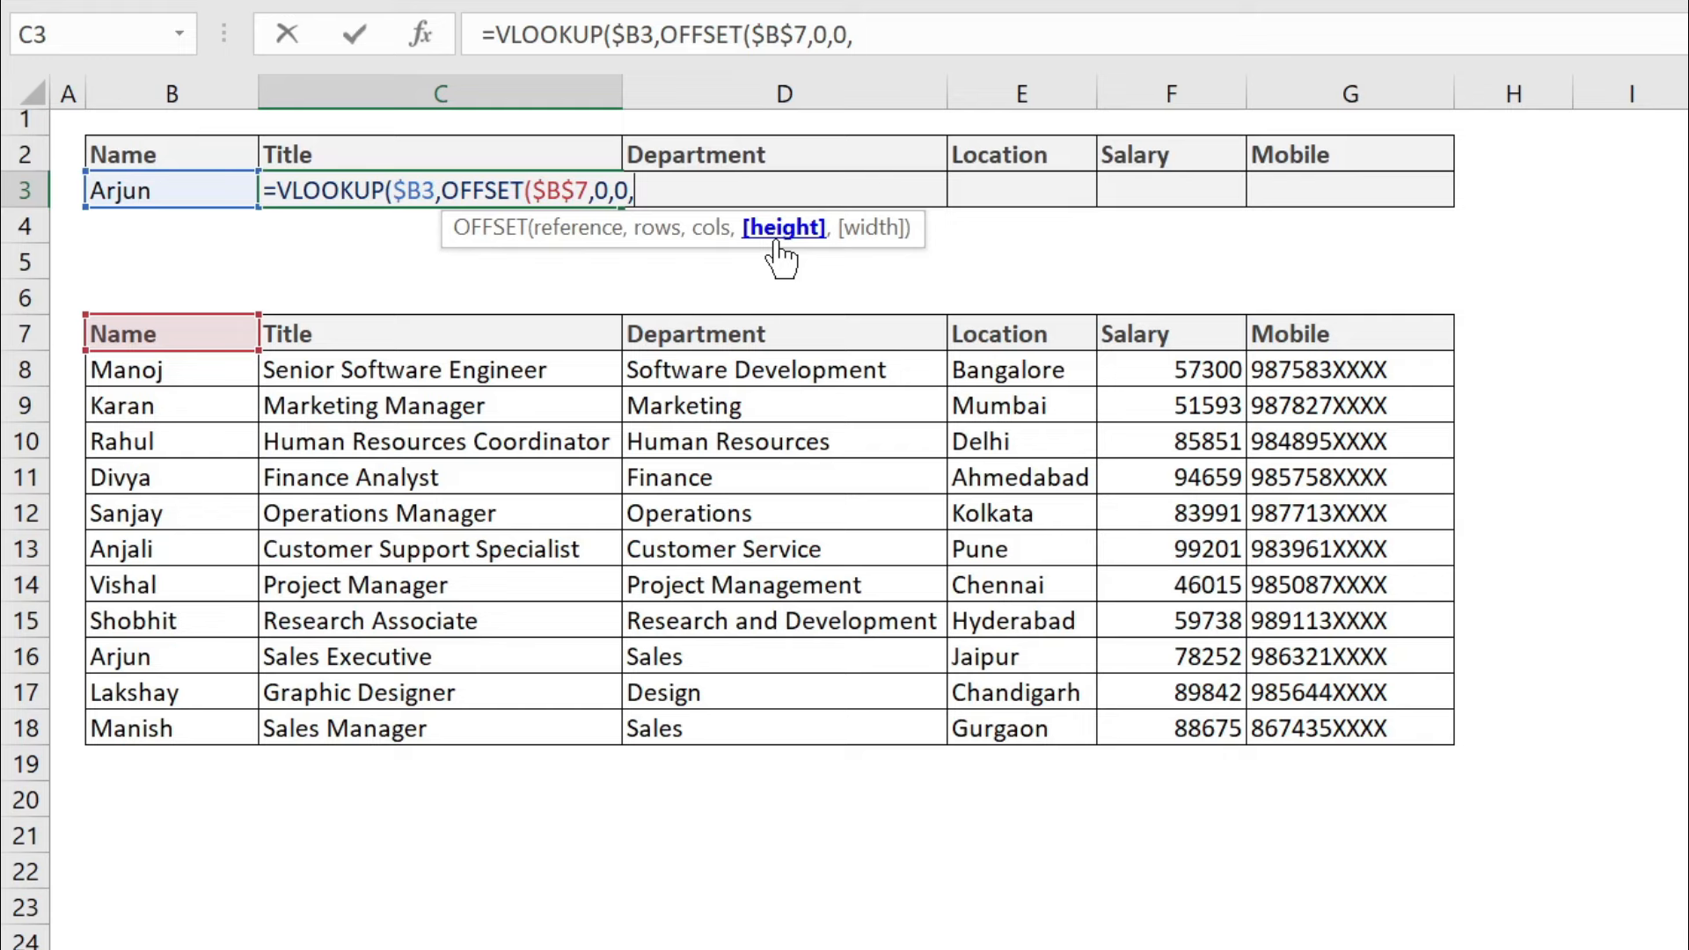
- Set the OFFSET height to COUNTA($B:$B), using an absolute reference to the whole column B
type("count")
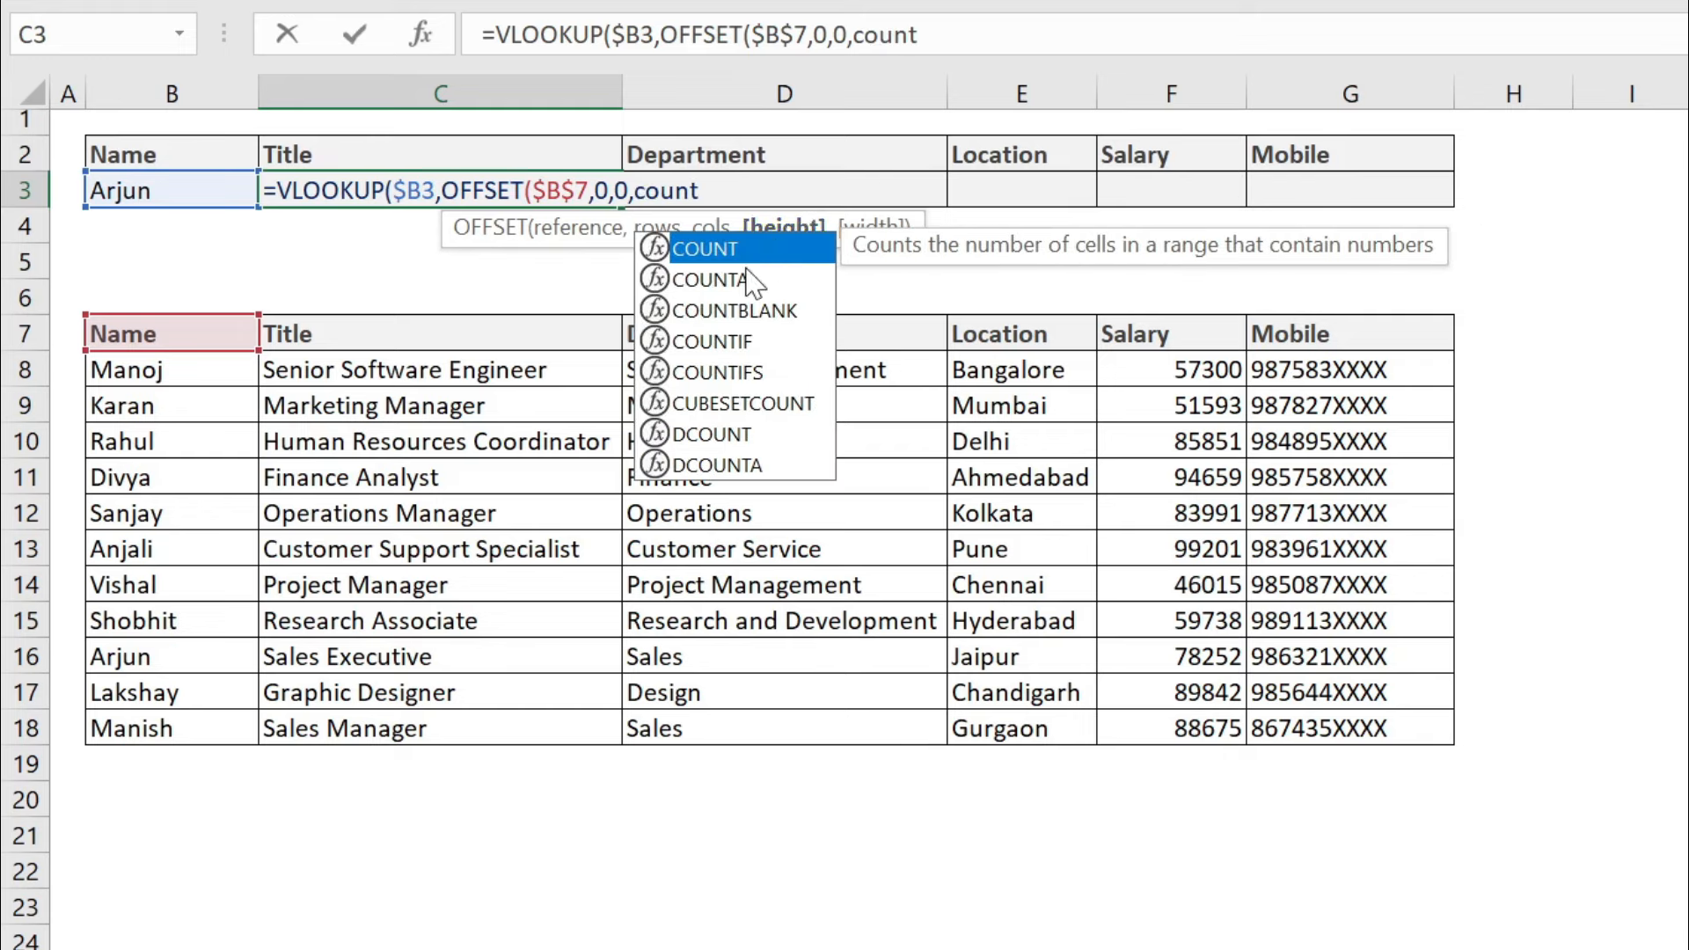
double_click(743, 279)
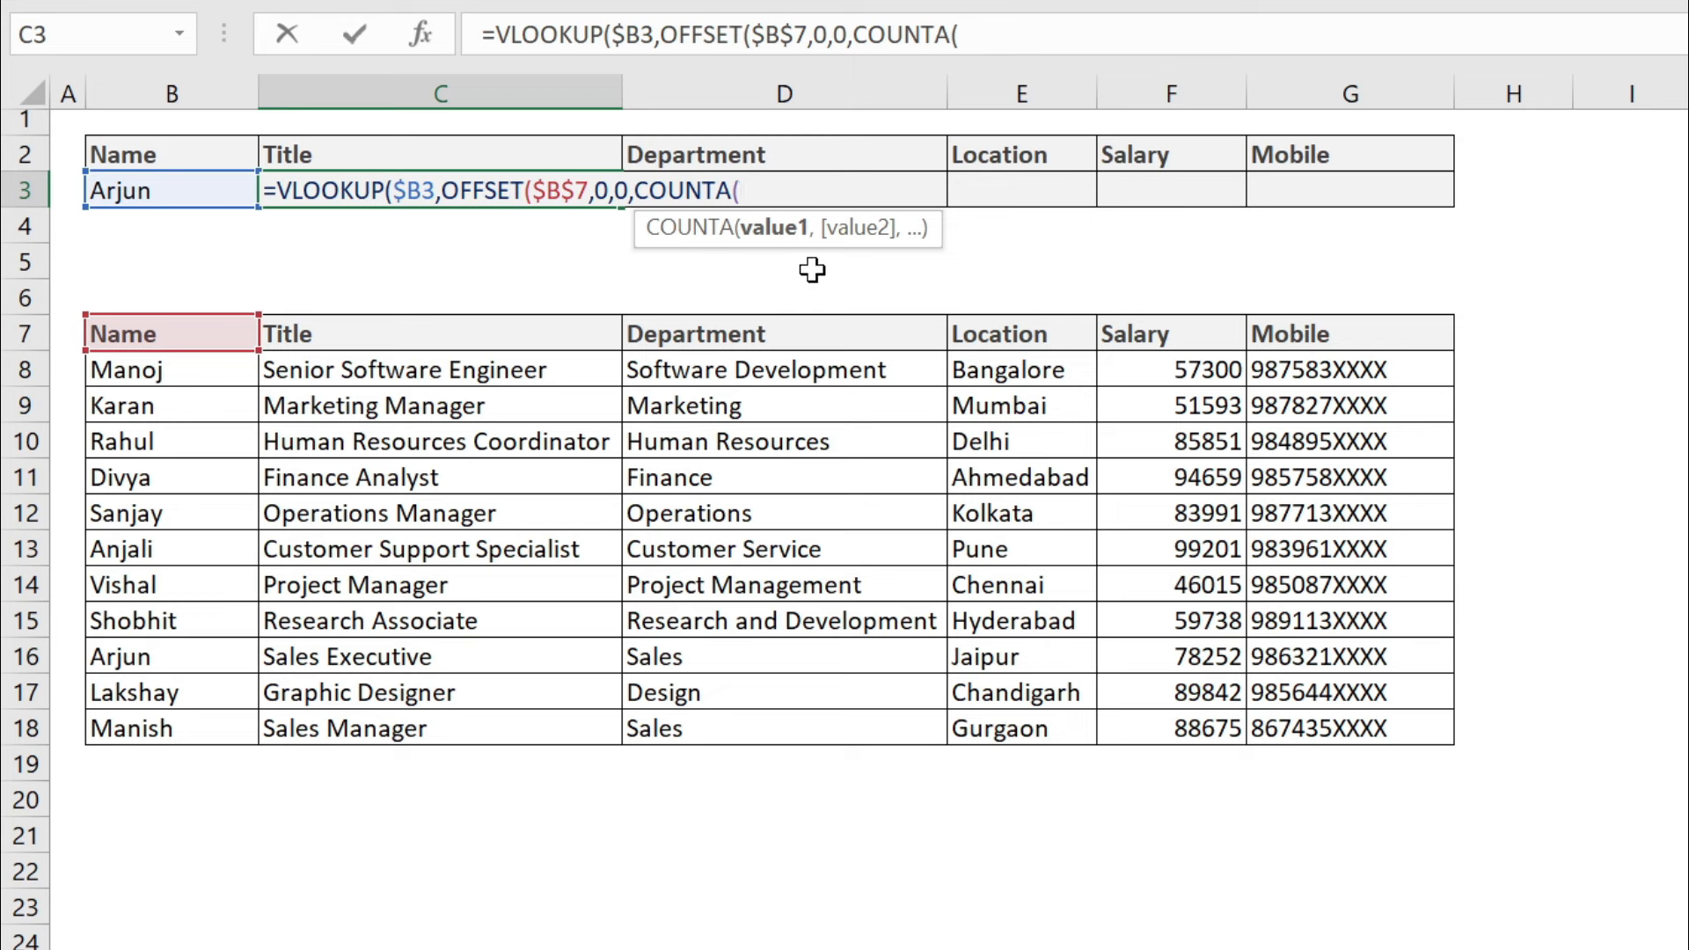
left_click(171, 81)
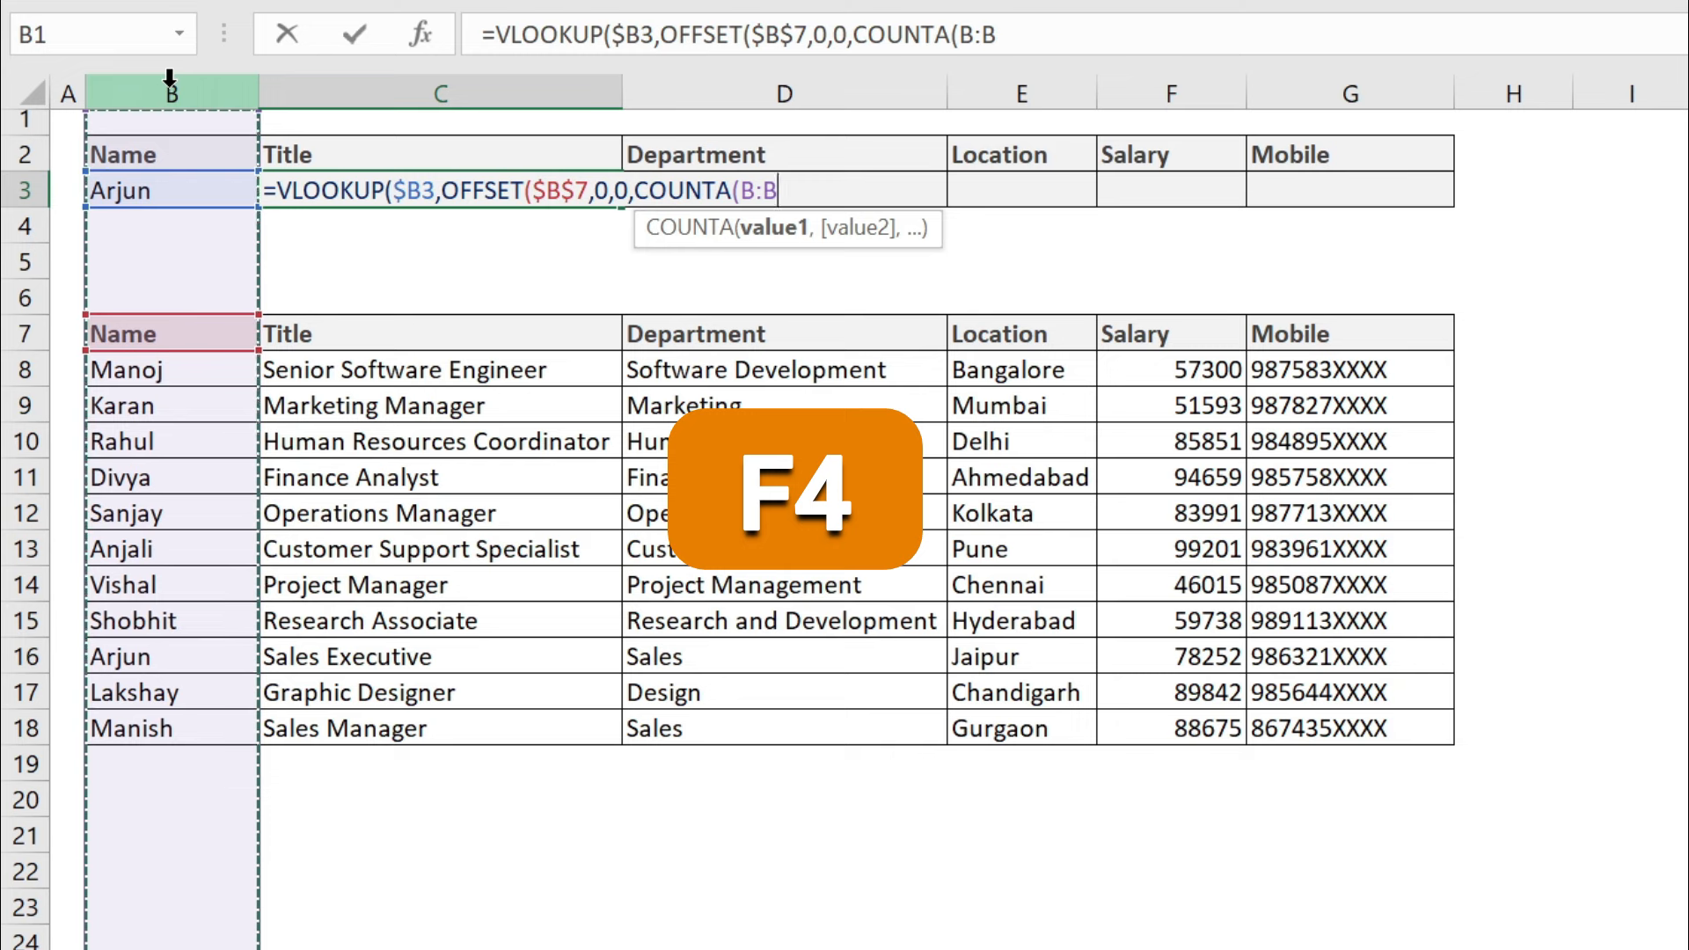
key("F4")
type(")")
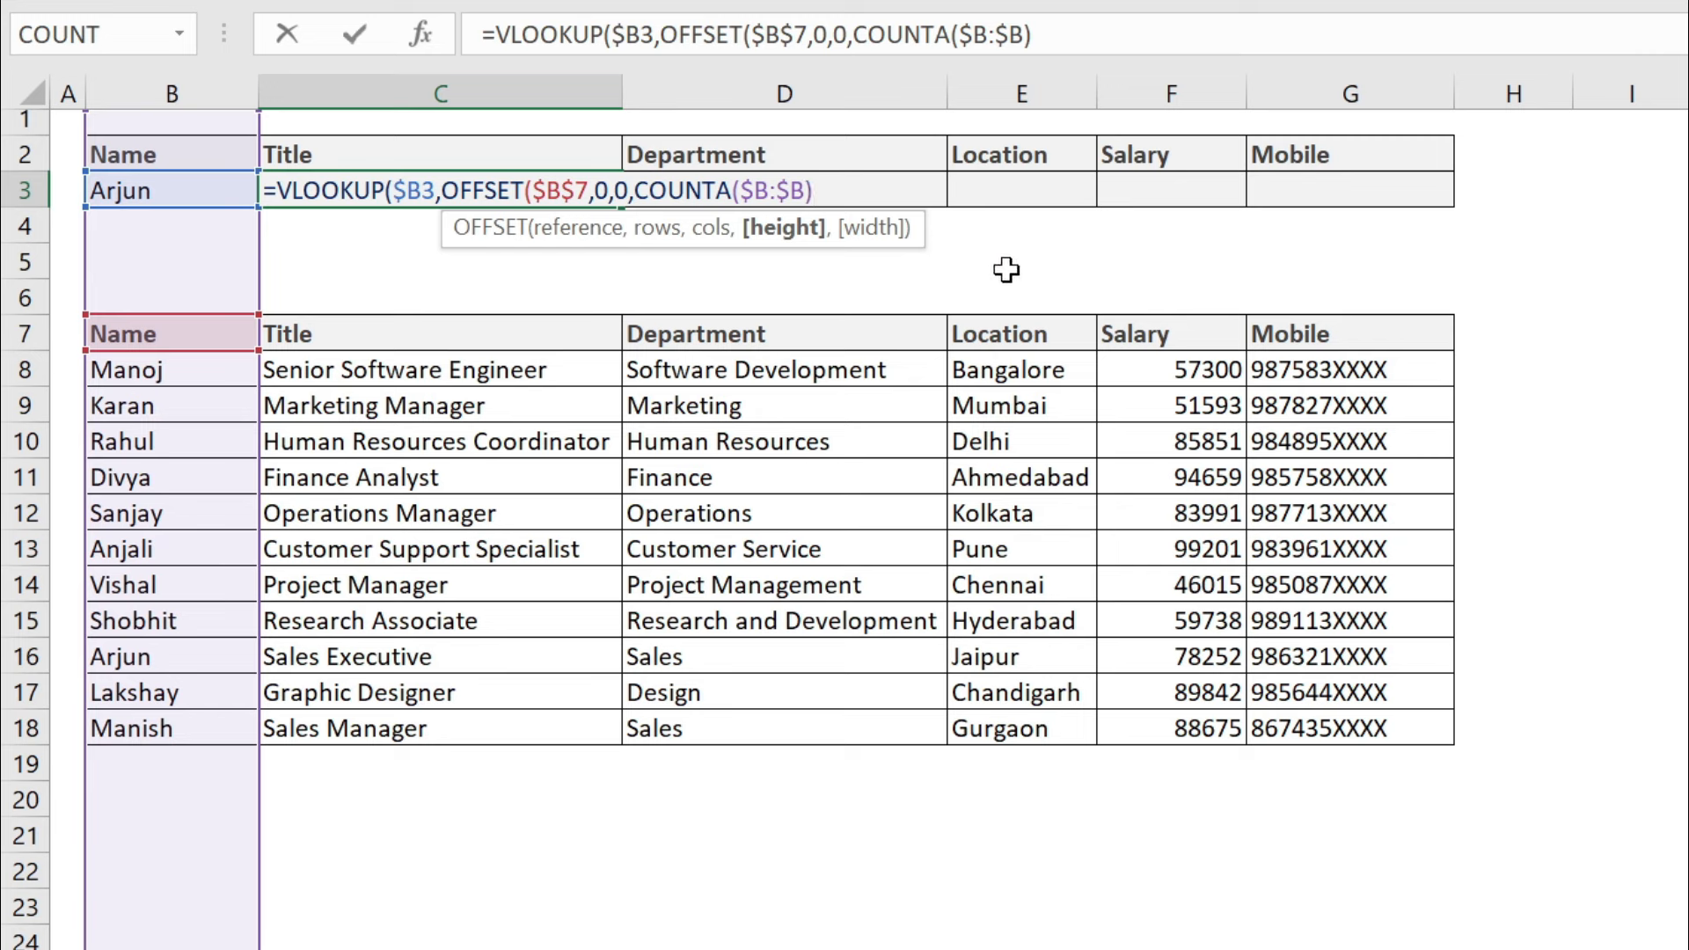
type(",")
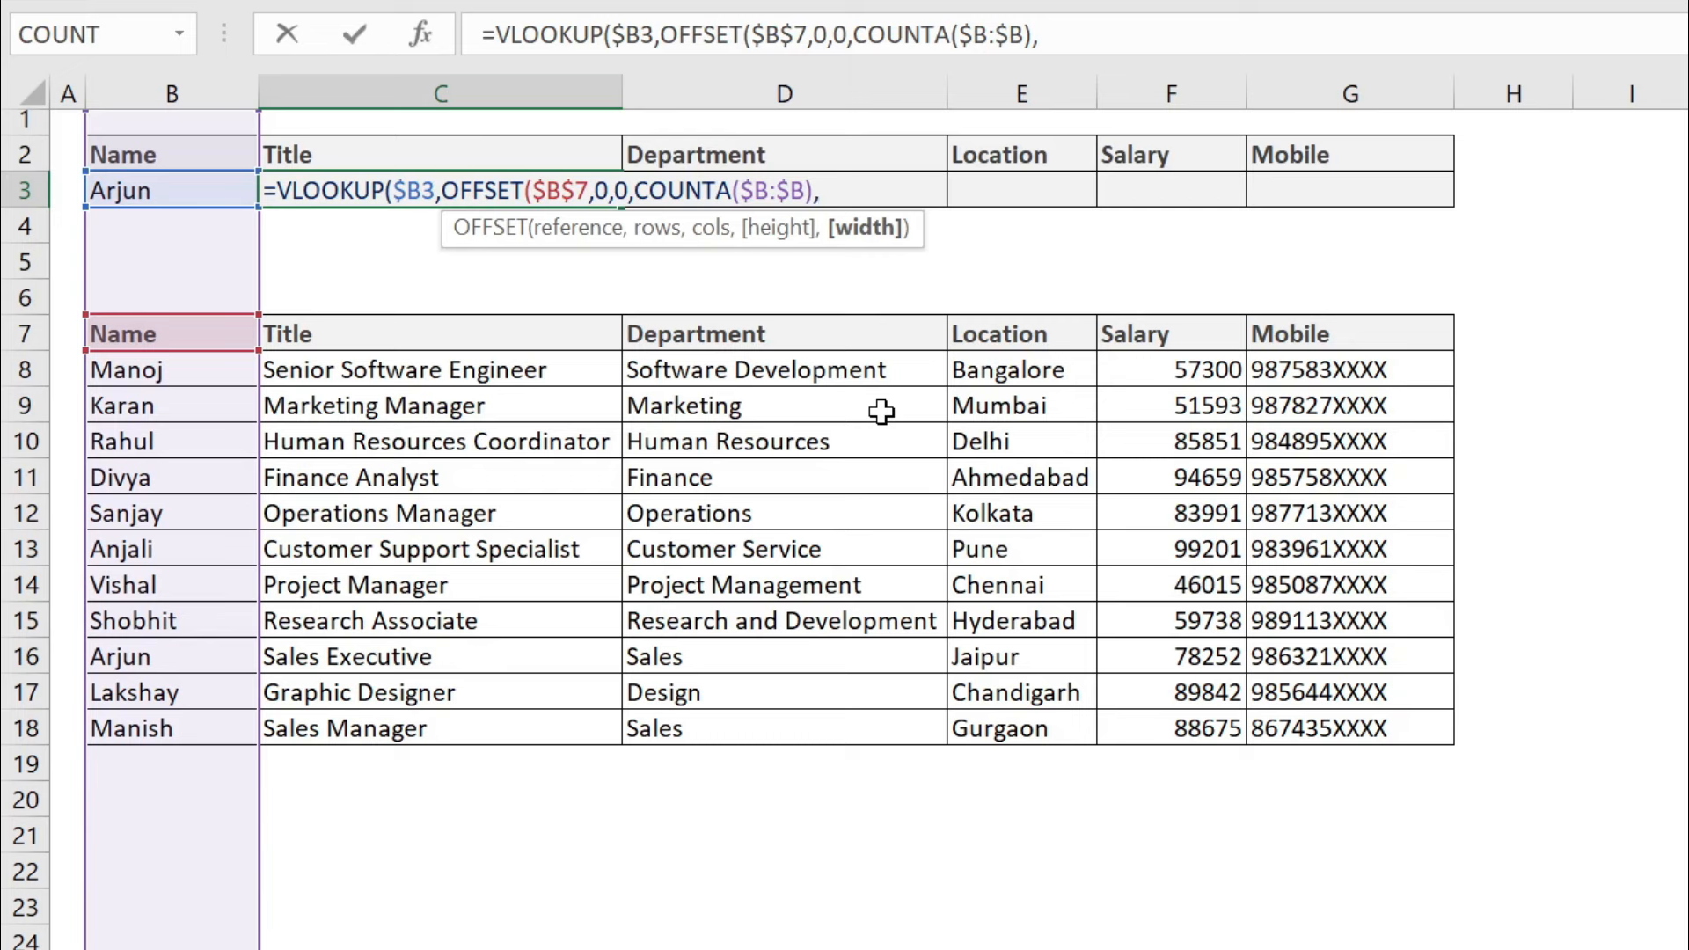
- Set the OFFSET width to COUNTA($7:$7), using an absolute reference to the whole row 7, and close the OFFSET function
type("c")
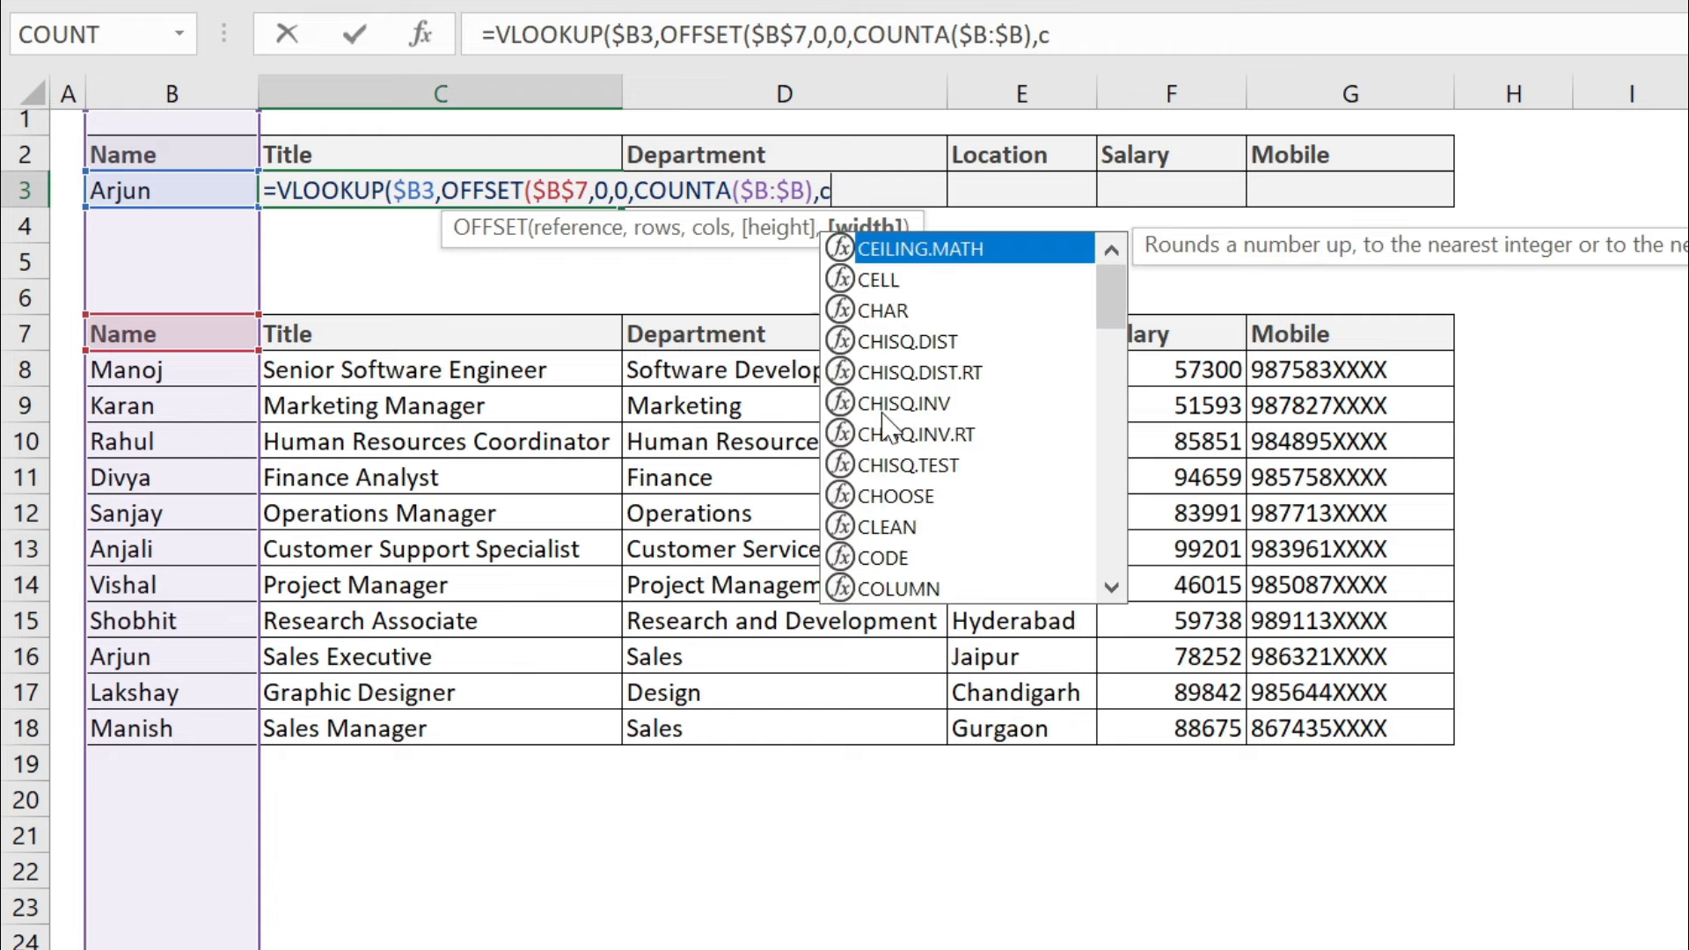
type("ounta")
key("Tab")
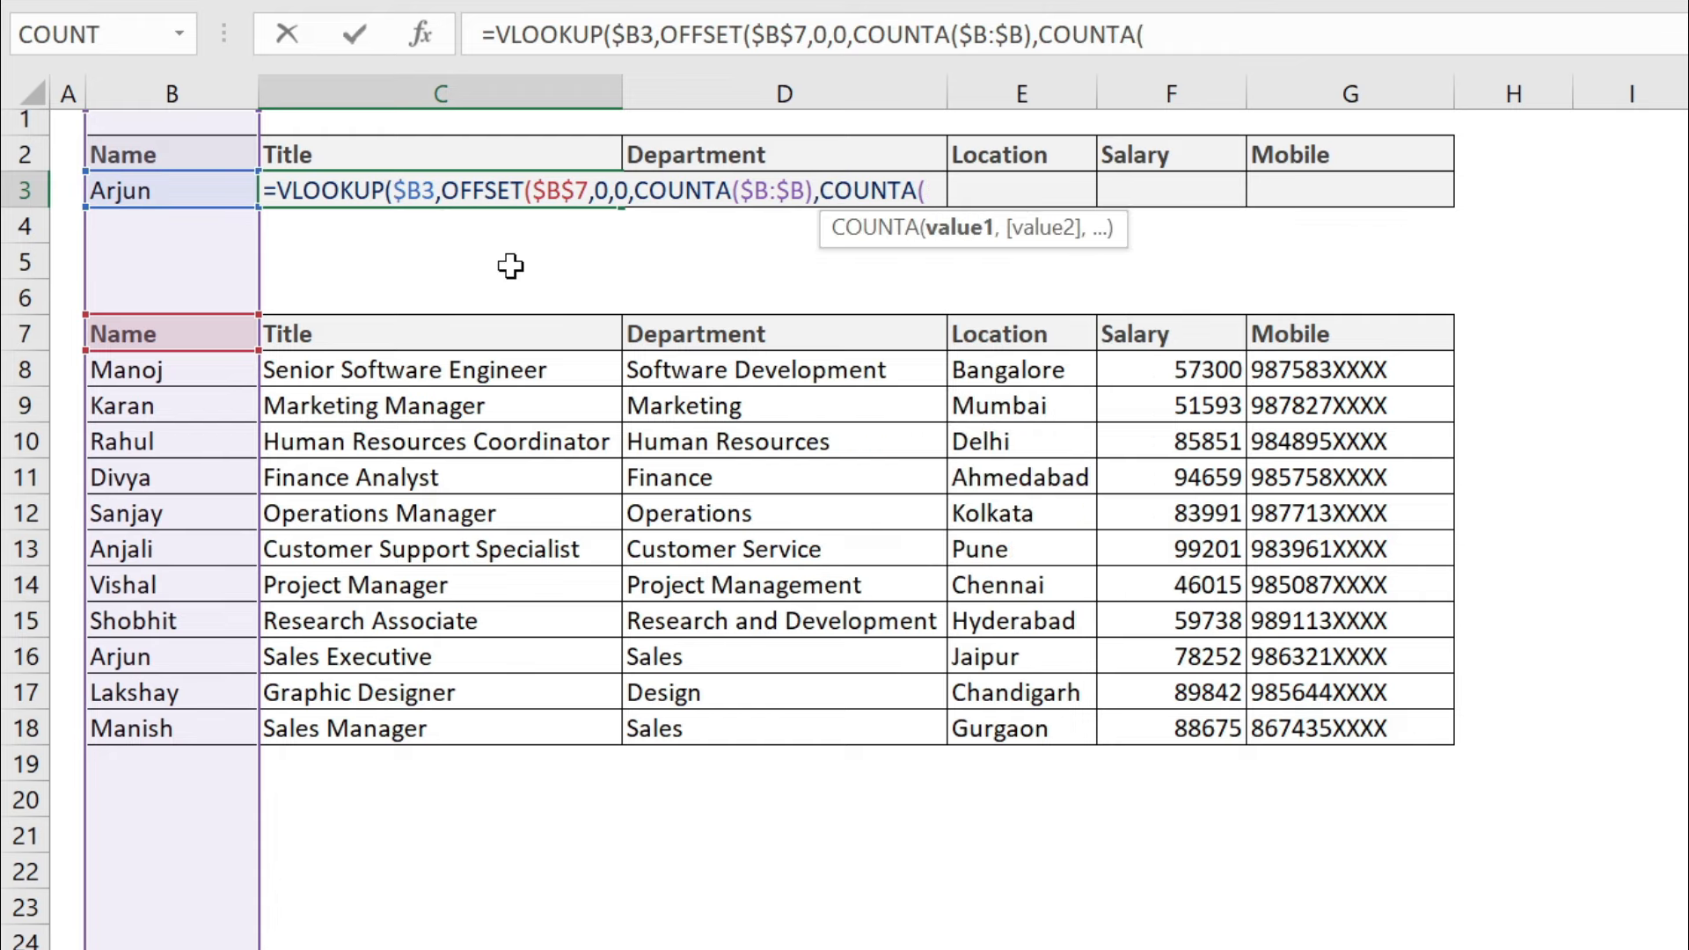
left_click(10, 333)
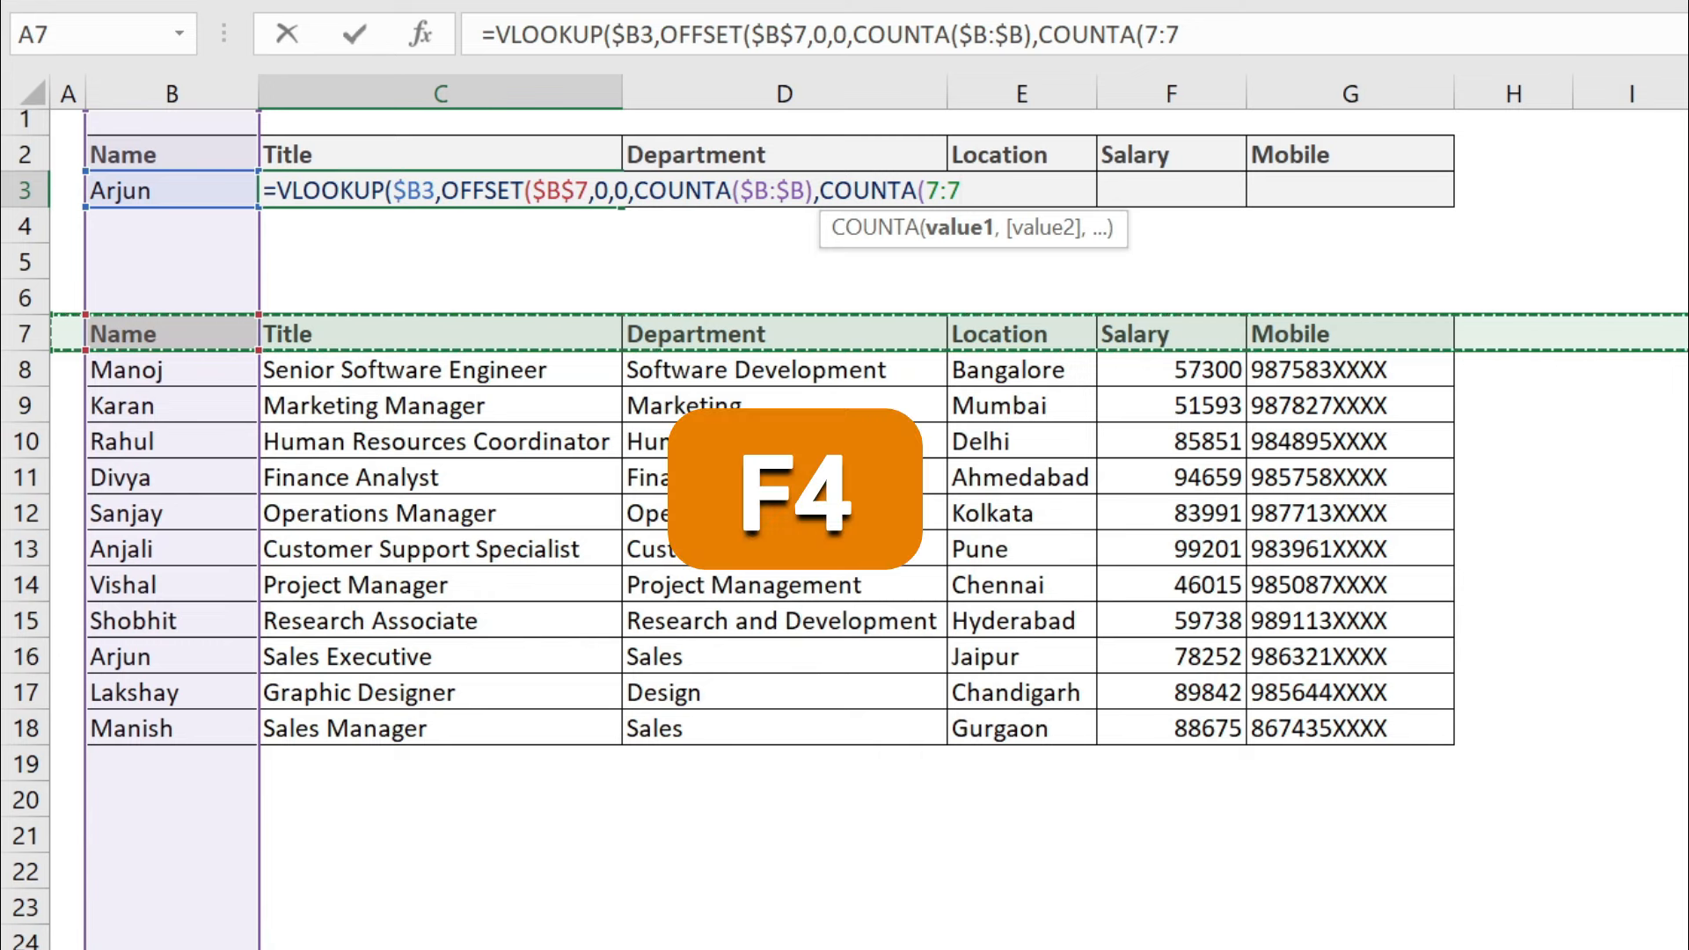
key("F4")
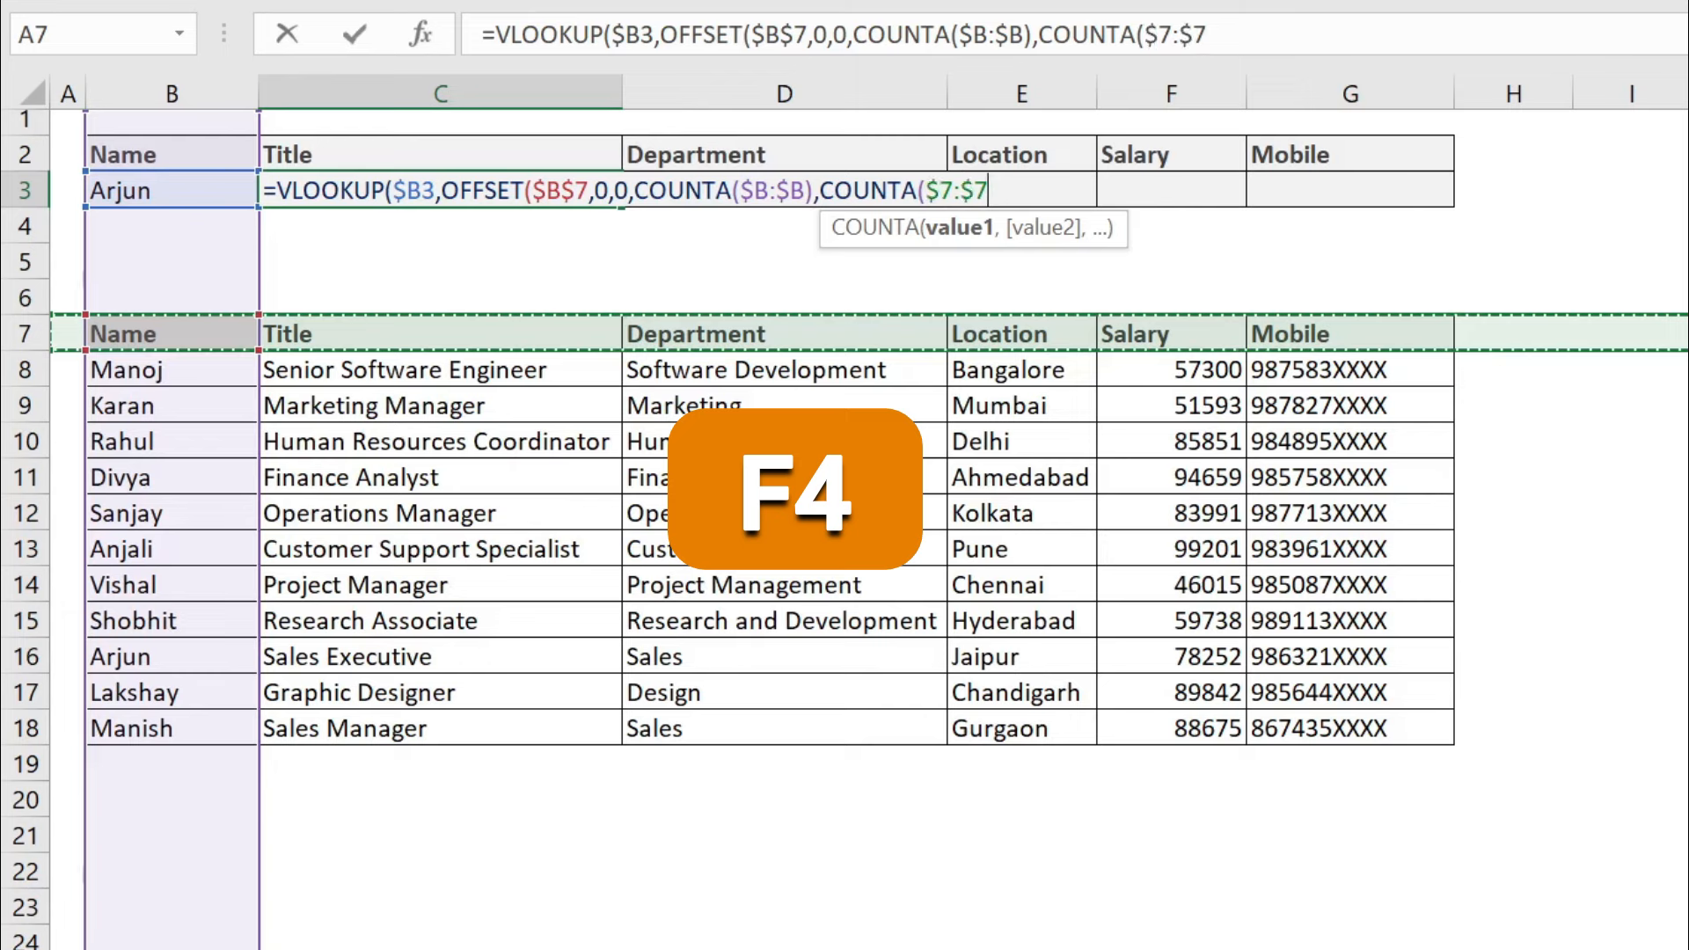
type(")")
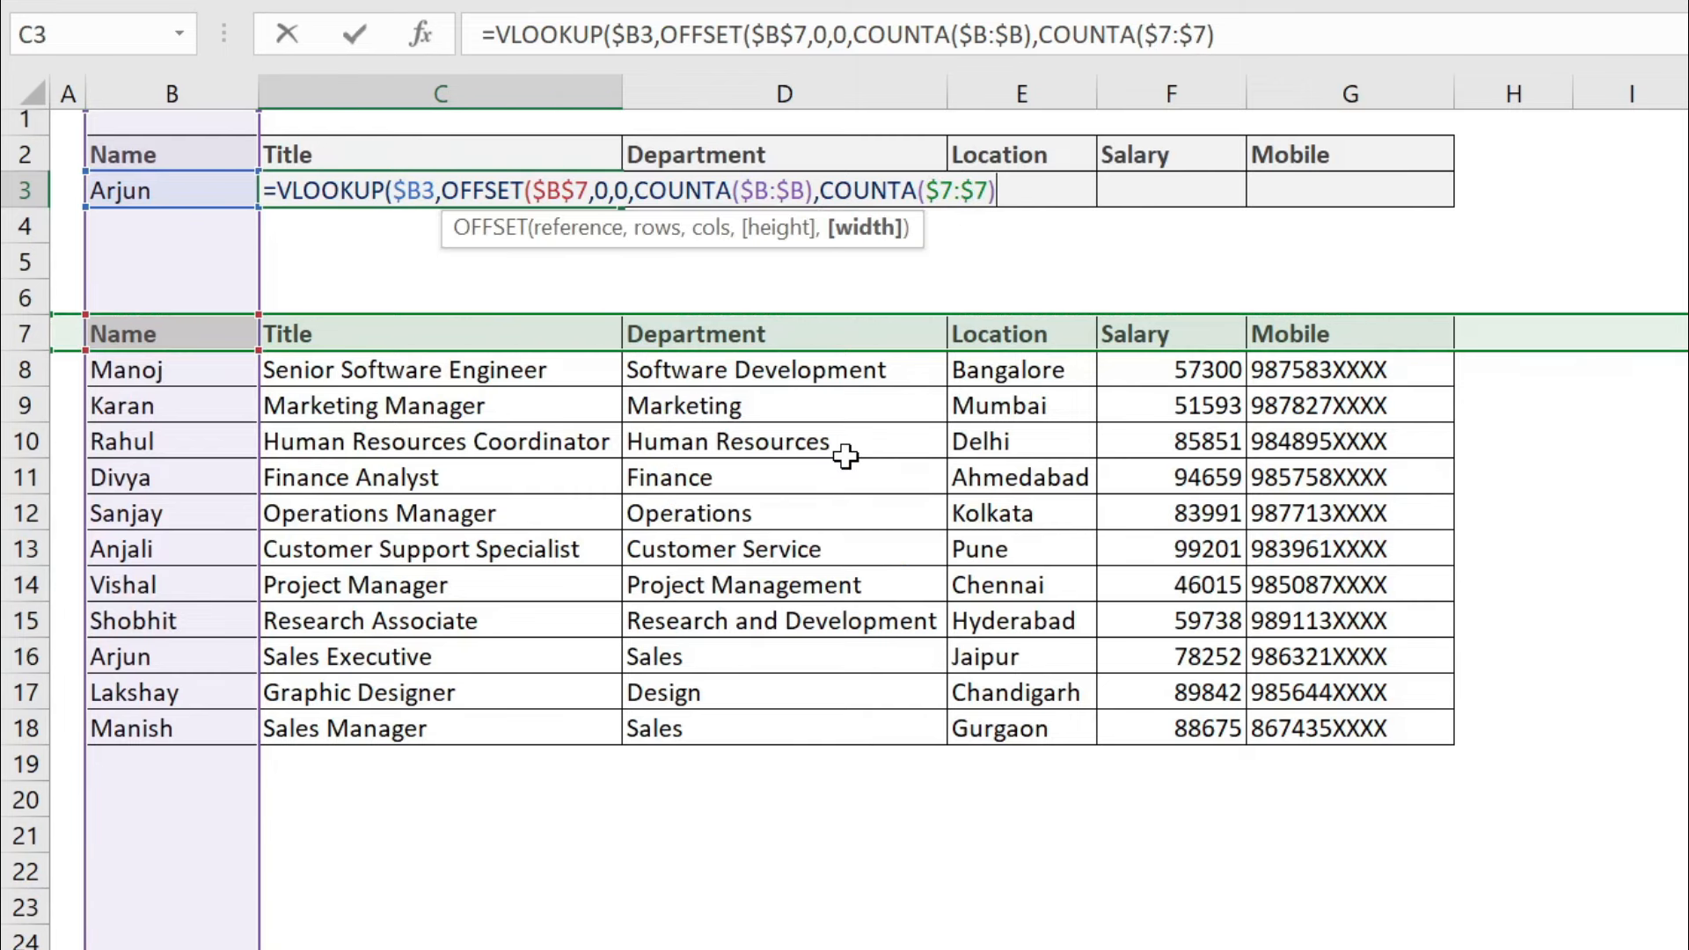
type("),")
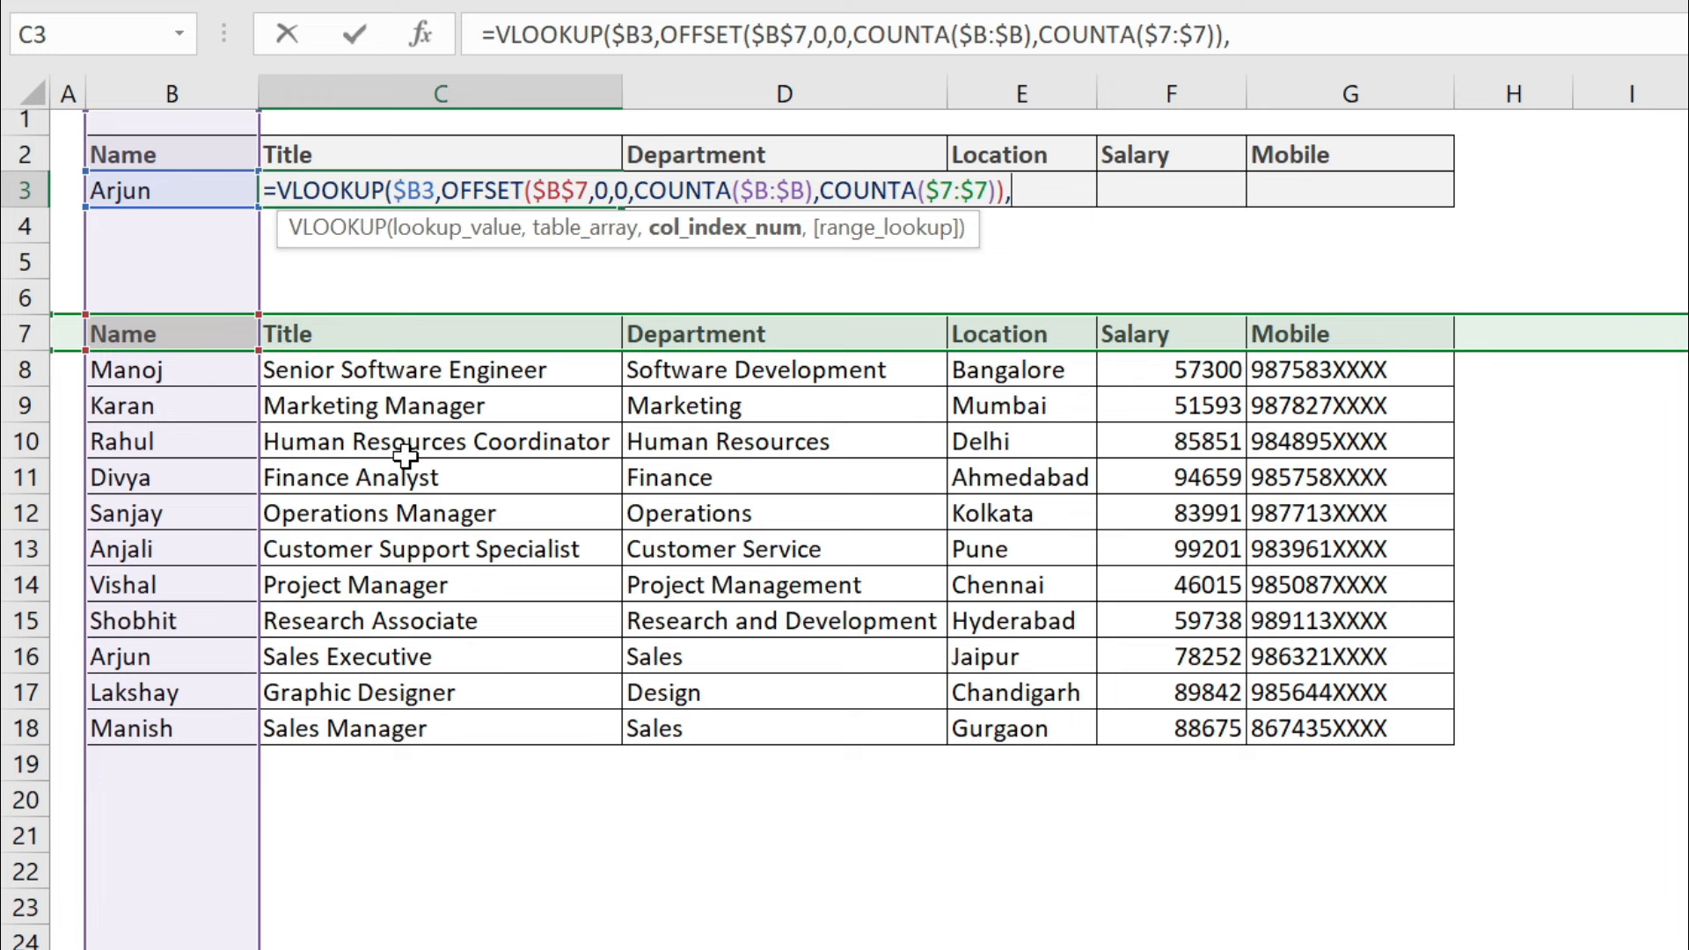
- Supply the VLOOKUP column index with COLUMNS($B$2:C2), making only the start of the range absolute
type("column")
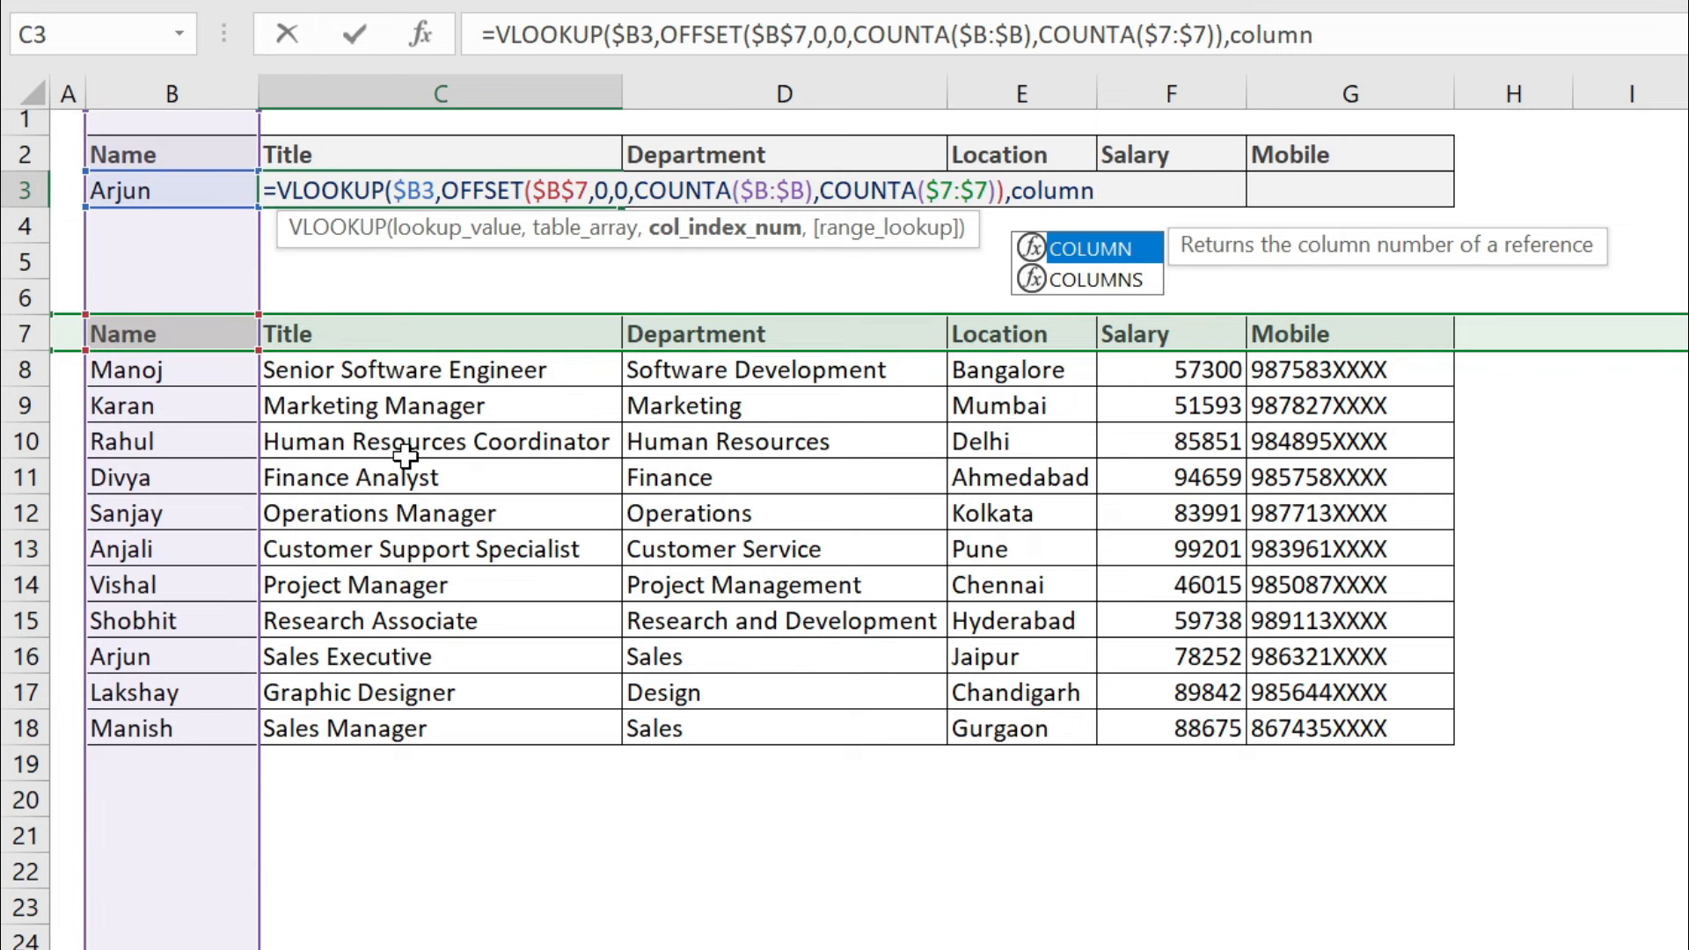
double_click(1091, 278)
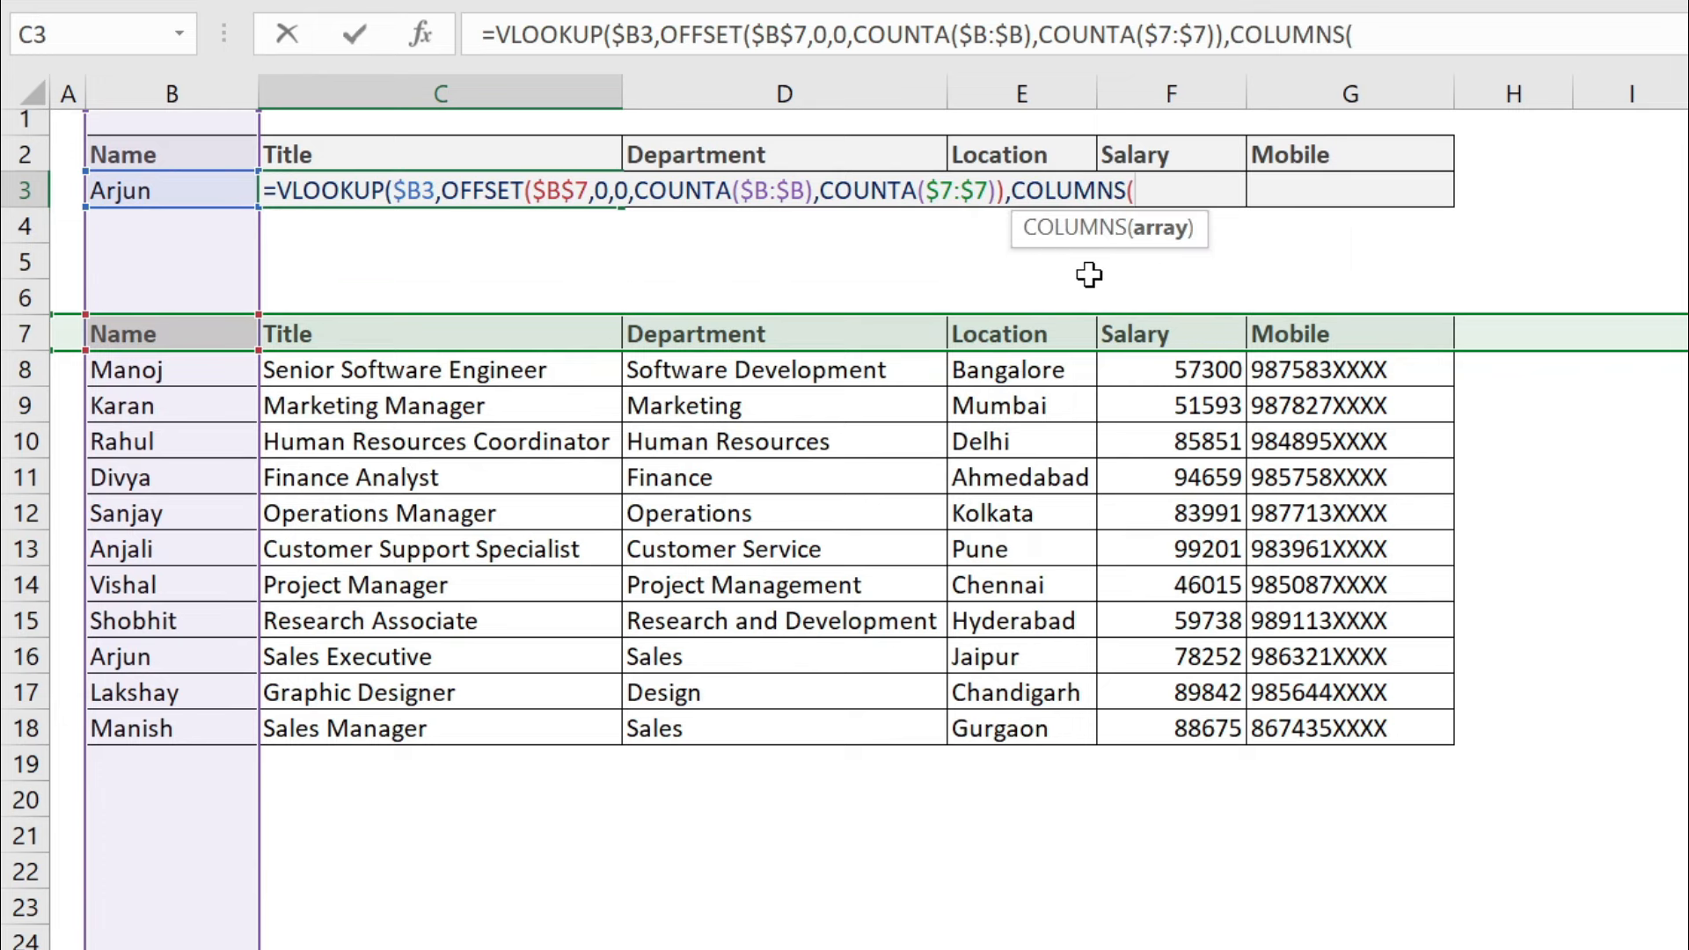
left_click_drag(149, 155, 411, 155)
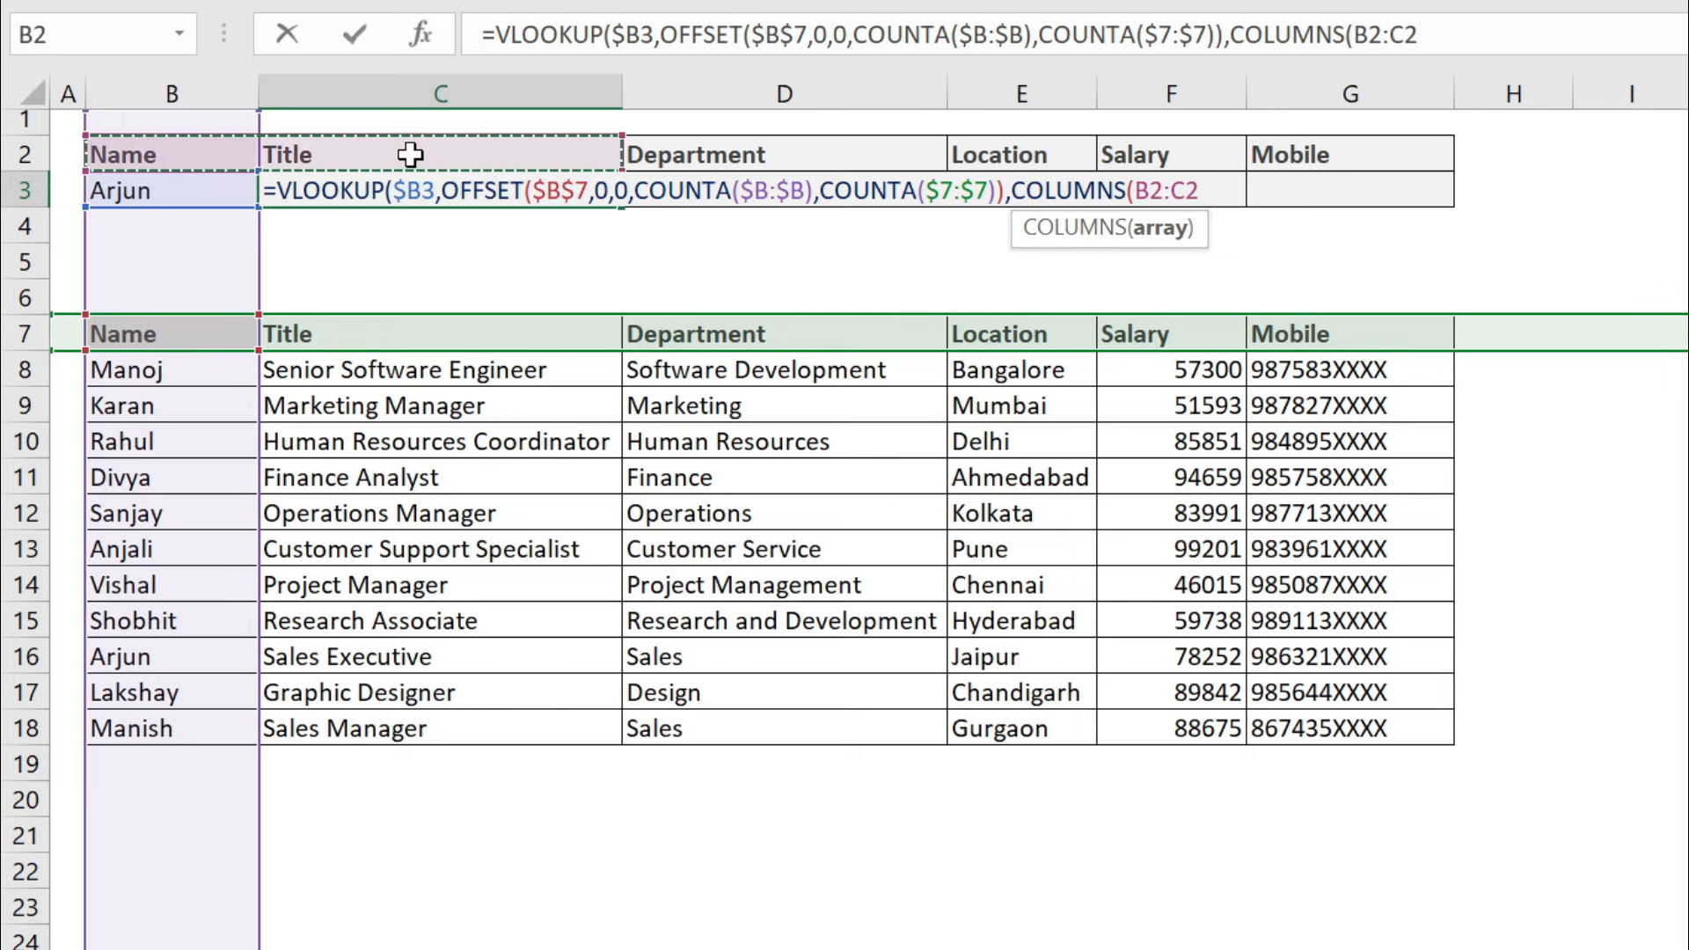
left_click_drag(1163, 191, 1134, 191)
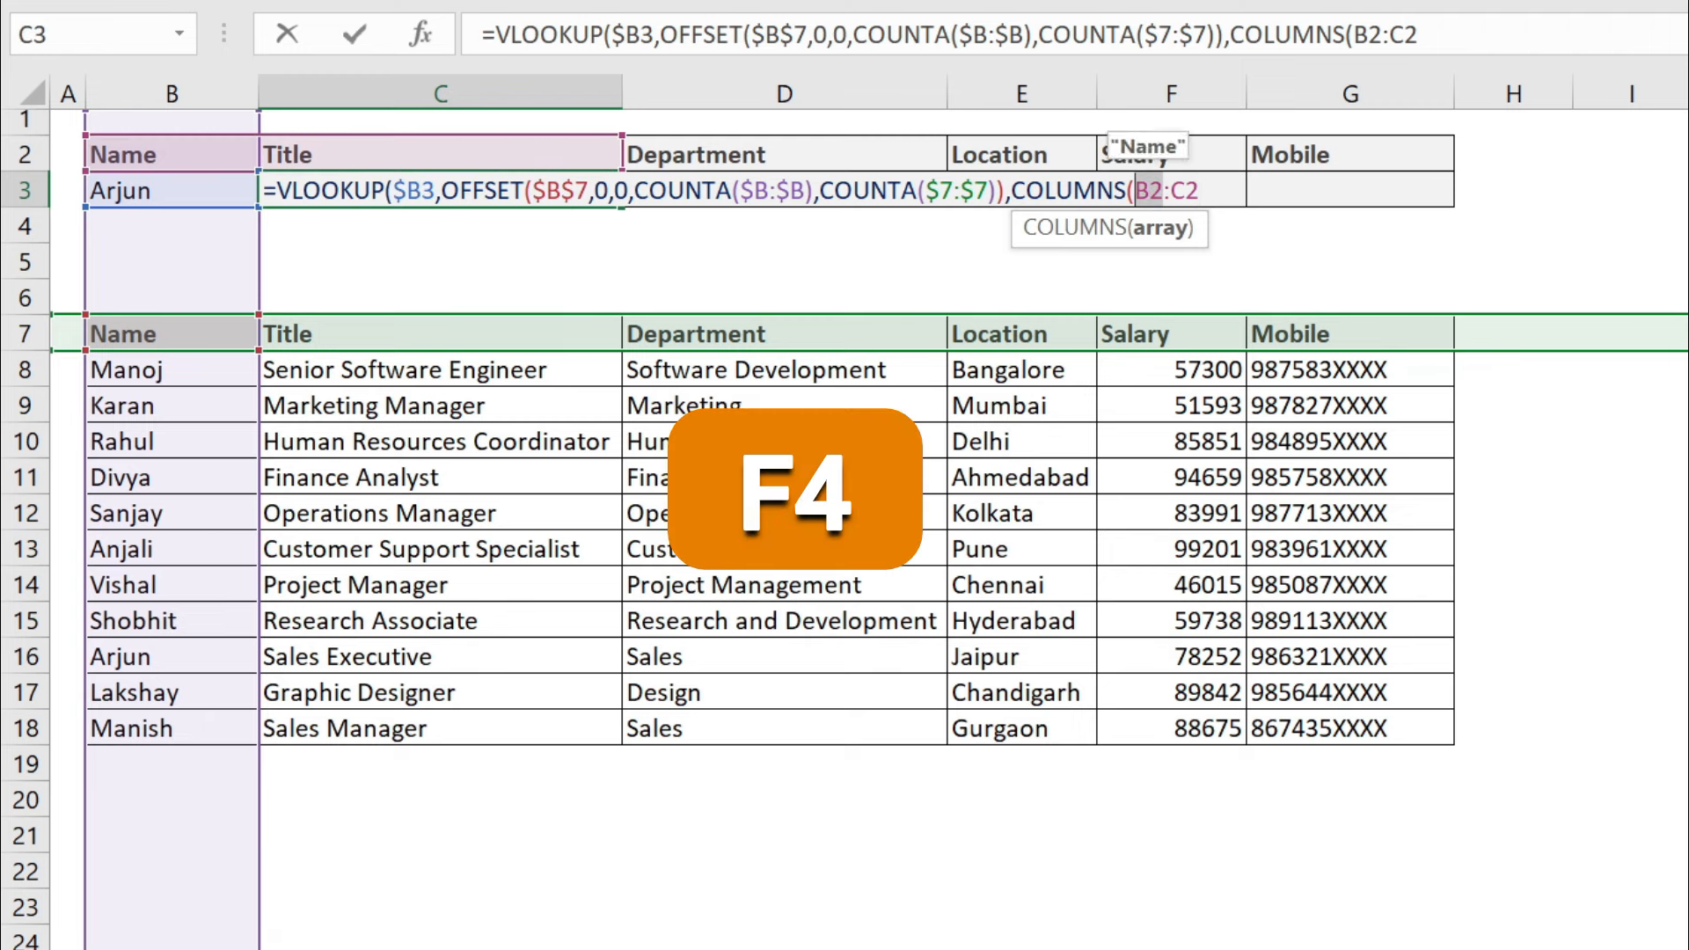
key("F4")
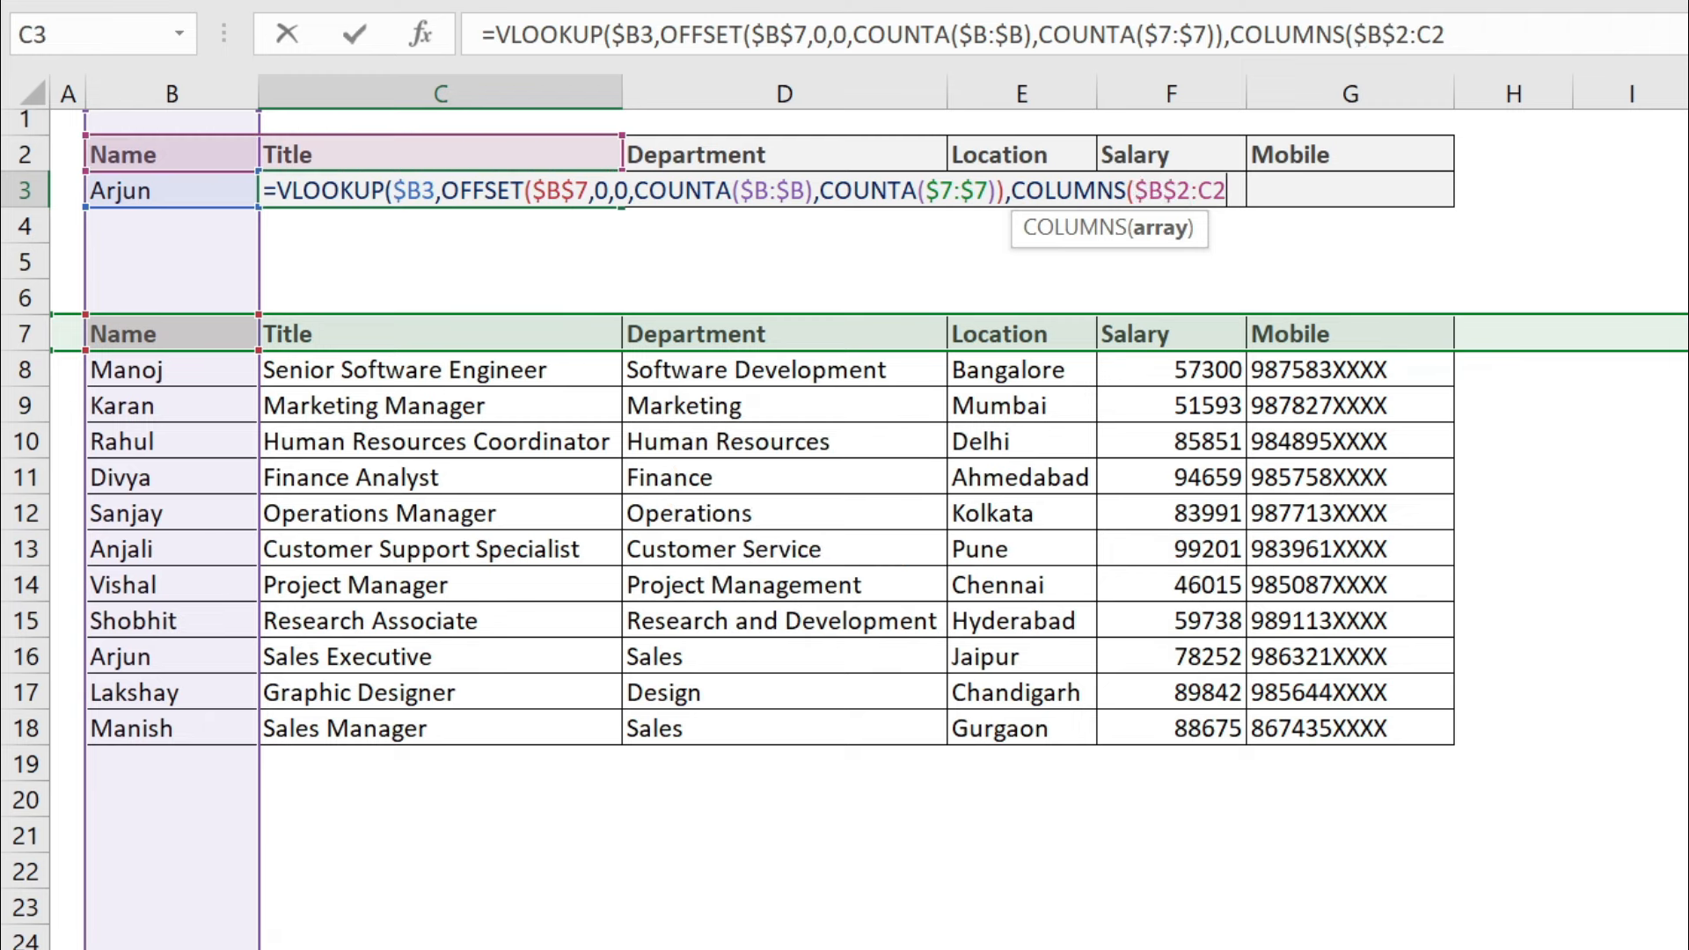
key("End")
type(")")
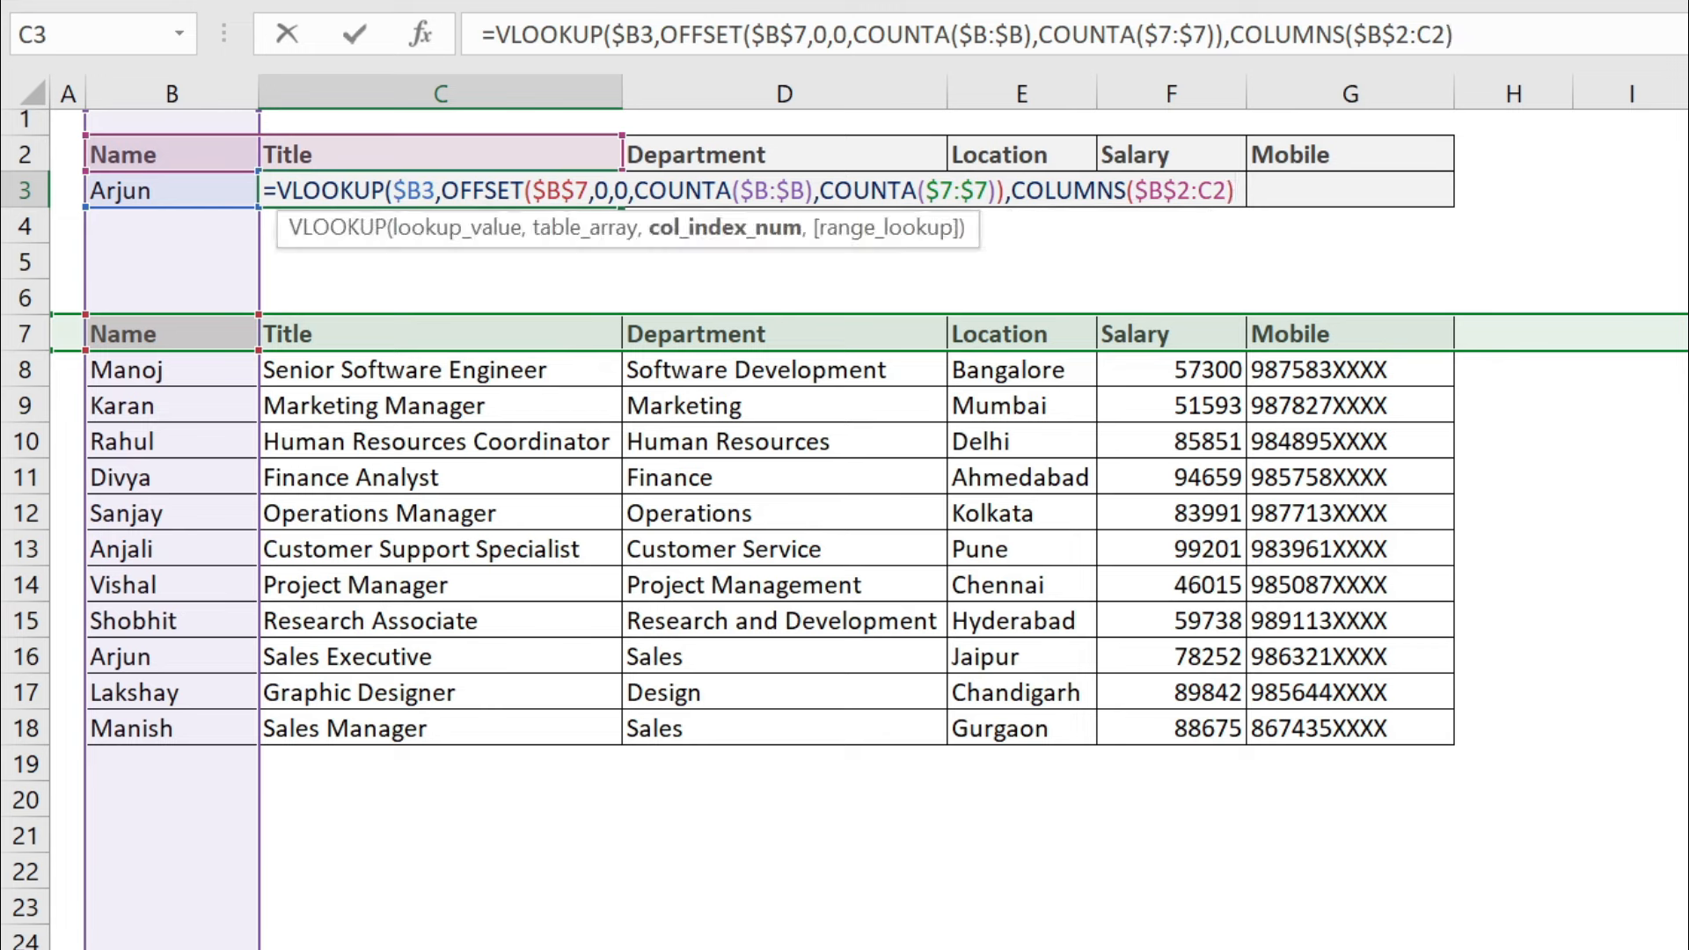
- Set the VLOOKUP range lookup to 0 for an exact match and complete the formula in C3
type(",")
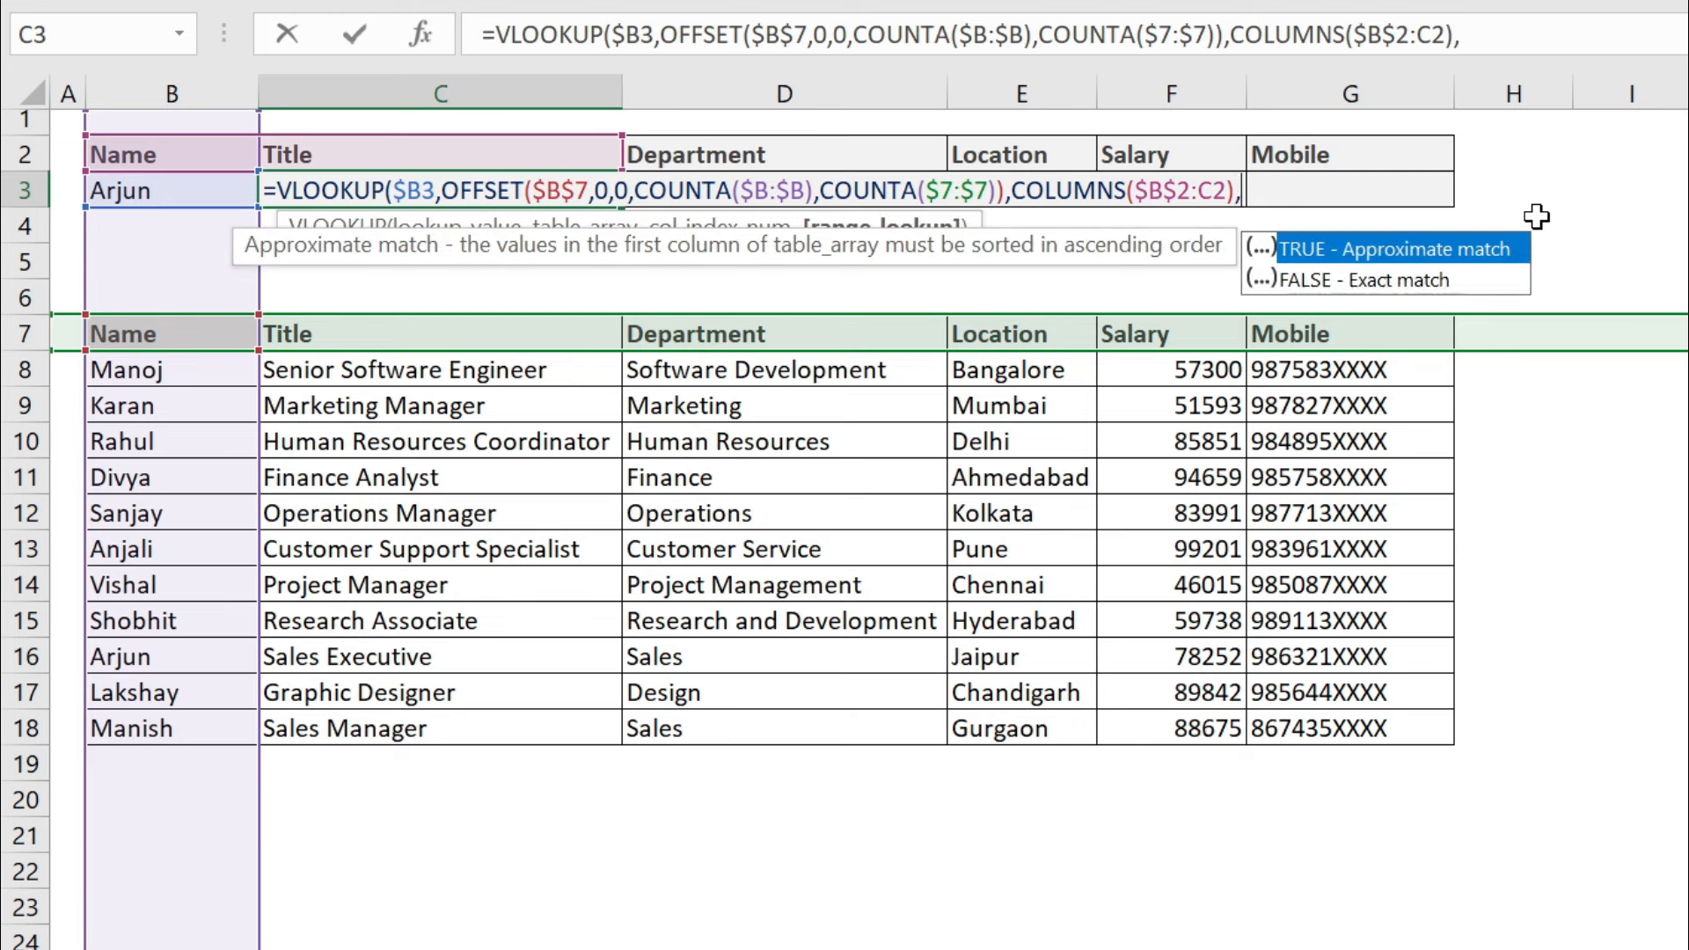
type("0)")
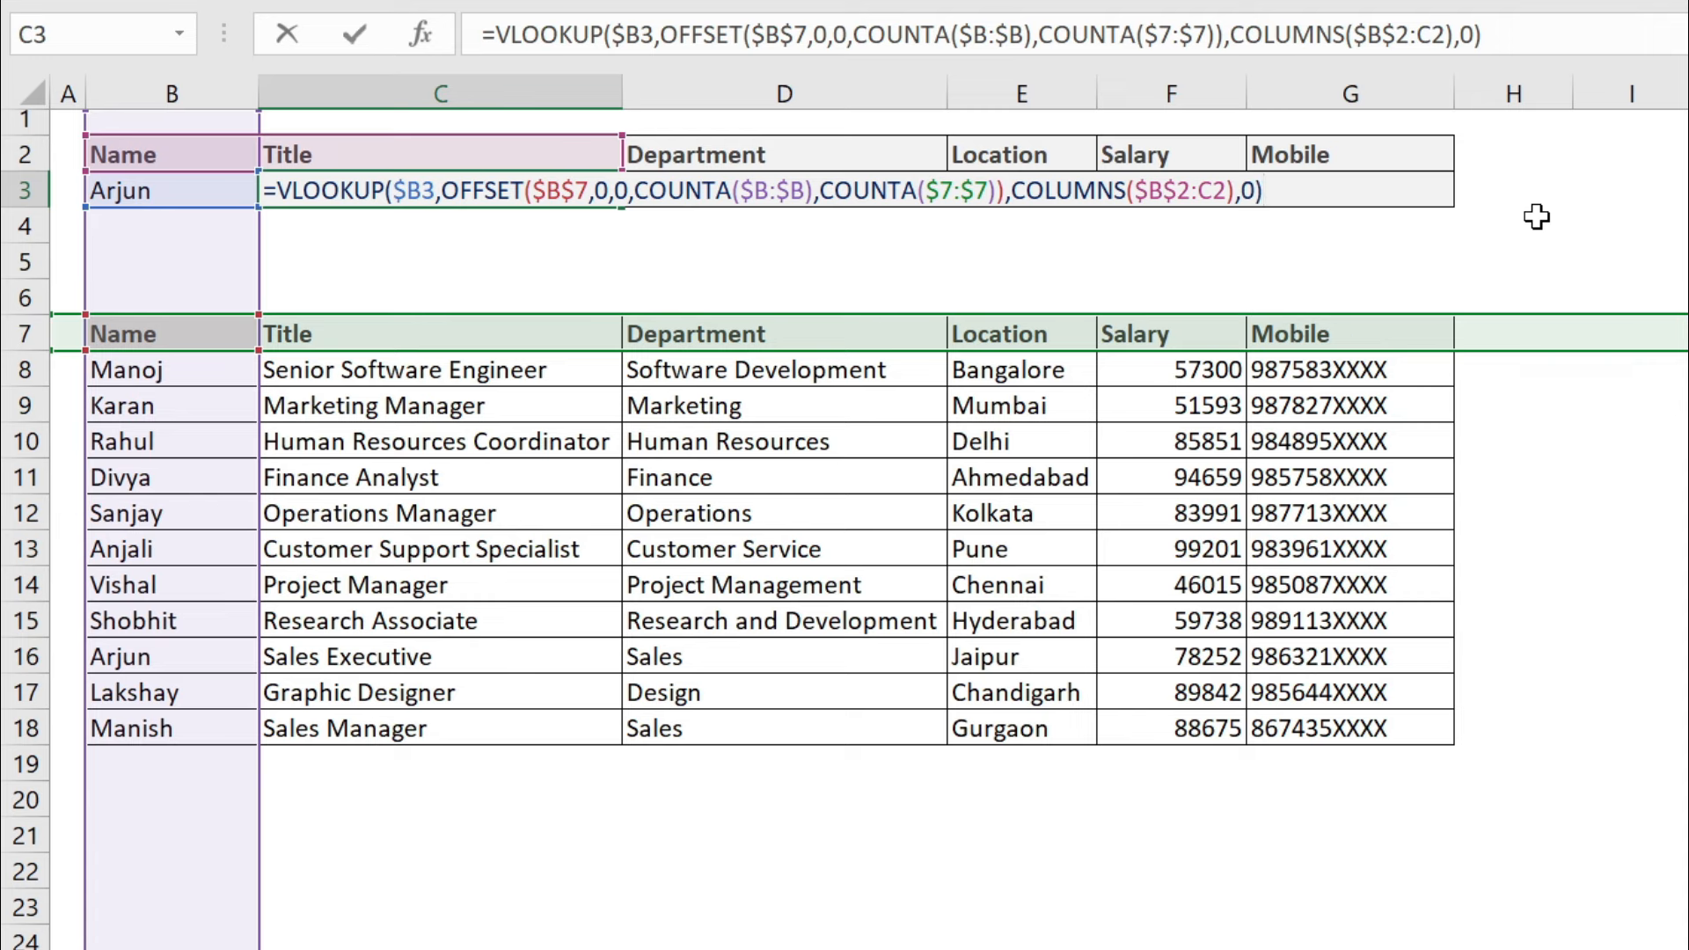
key("Return")
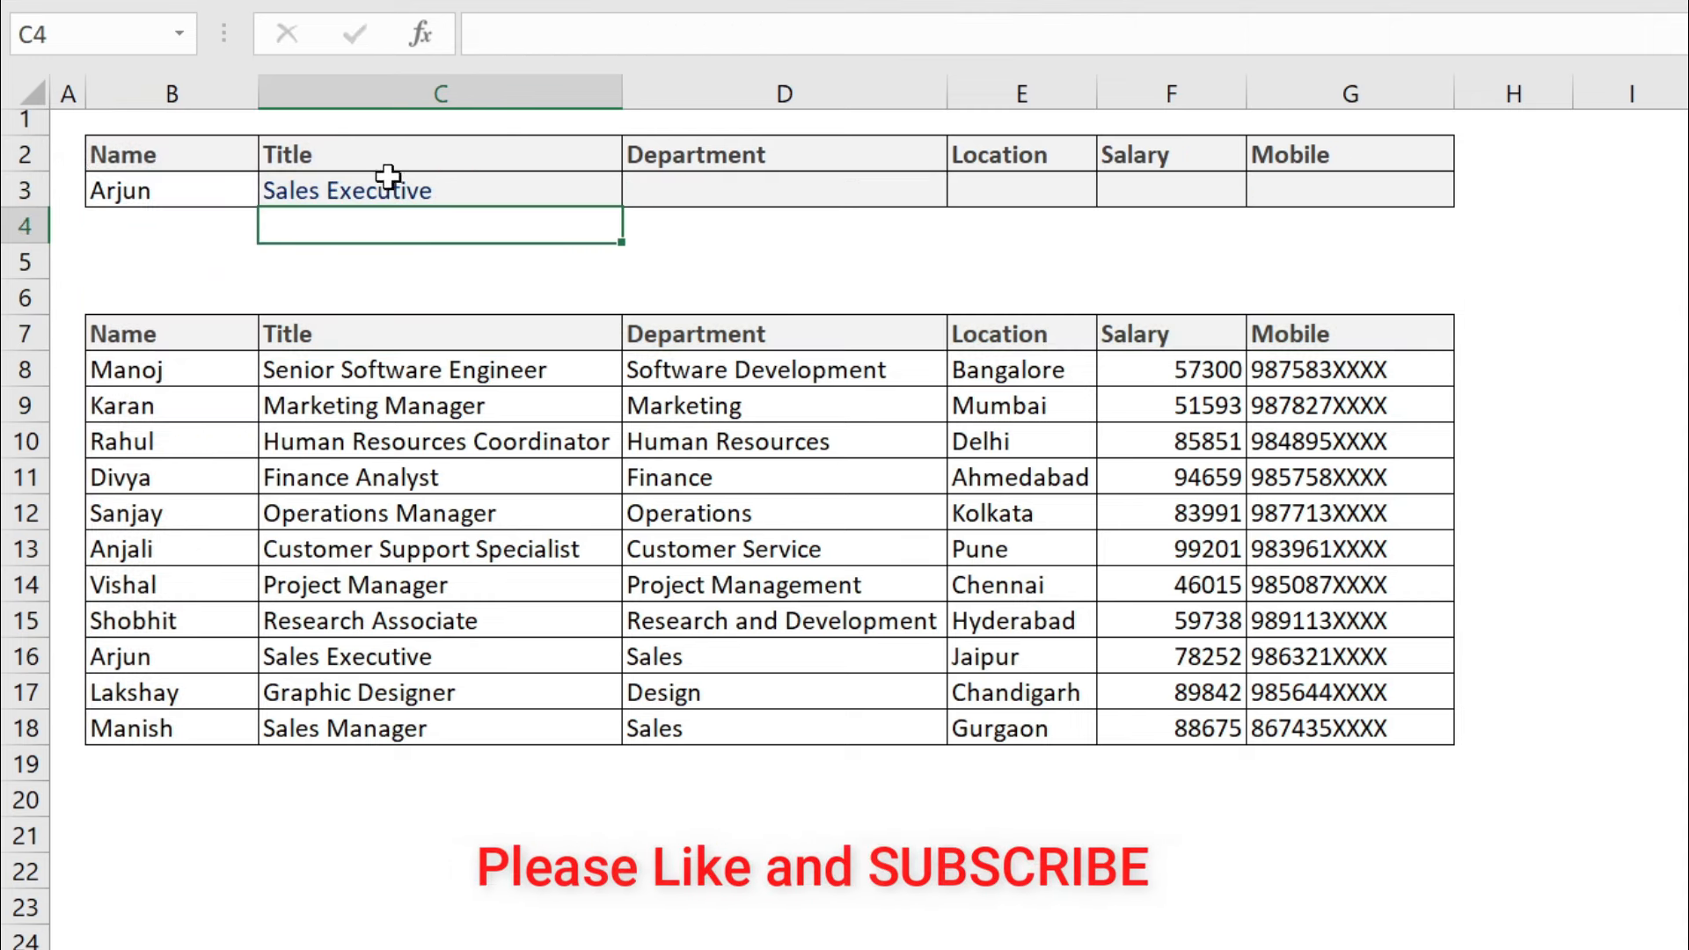
- Check the title returned in C3 against source row 16 and fill the lookup formula across to G3
left_click(169, 196)
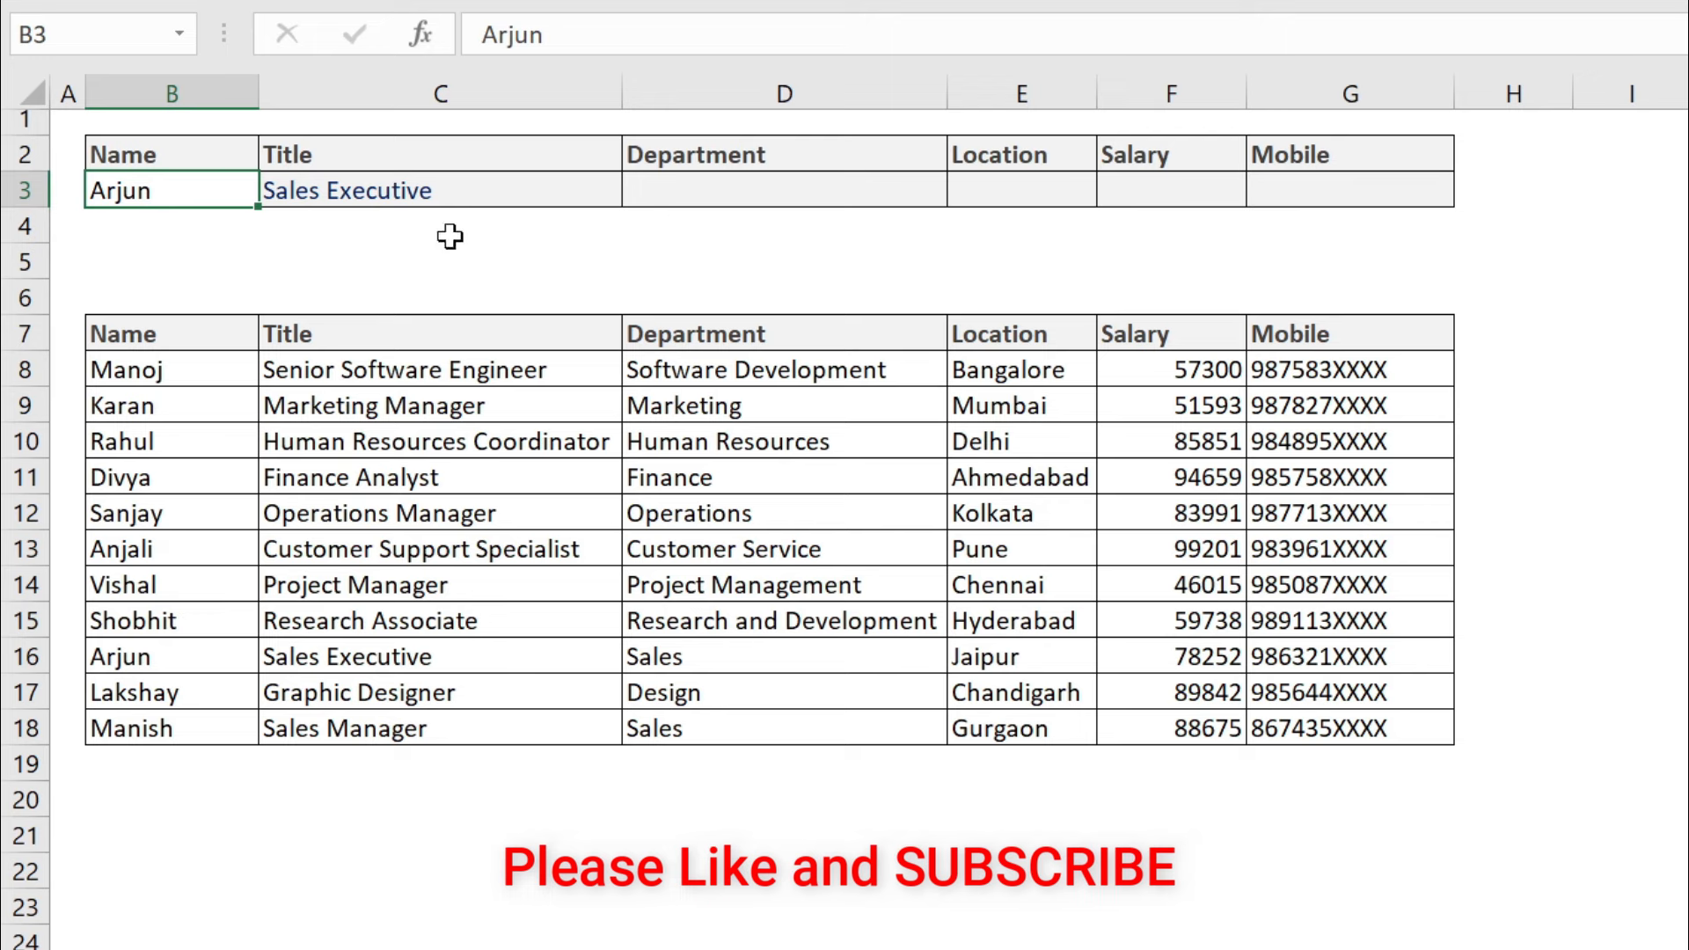
left_click(414, 190)
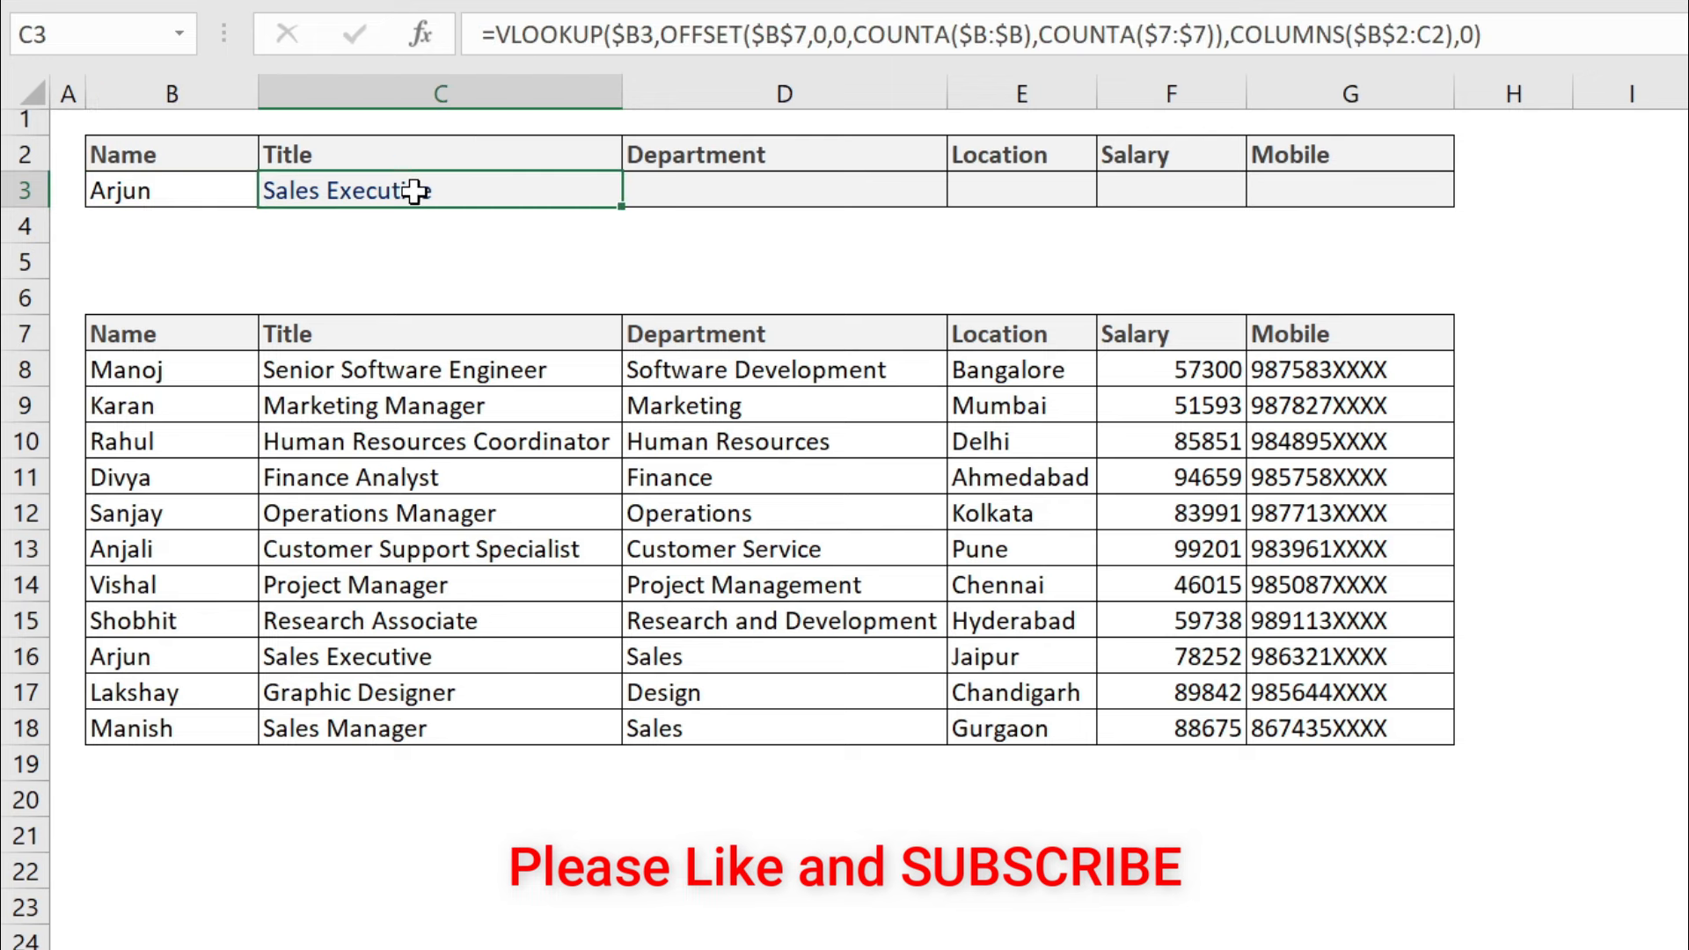
left_click_drag(226, 661, 365, 658)
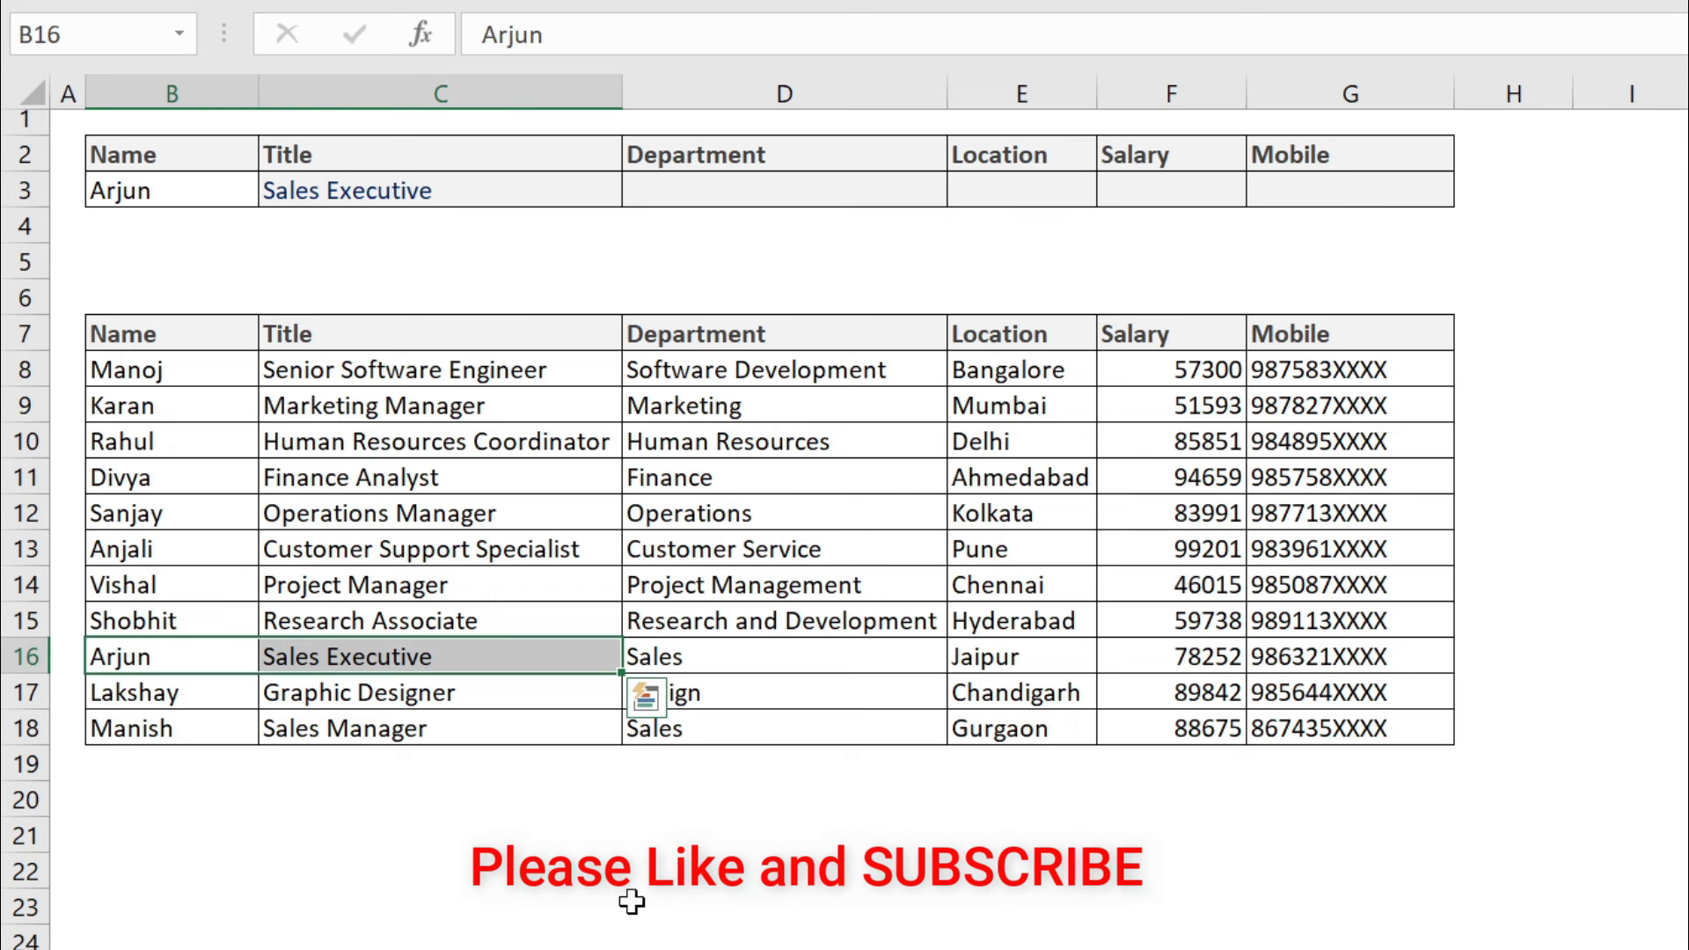
left_click(592, 194)
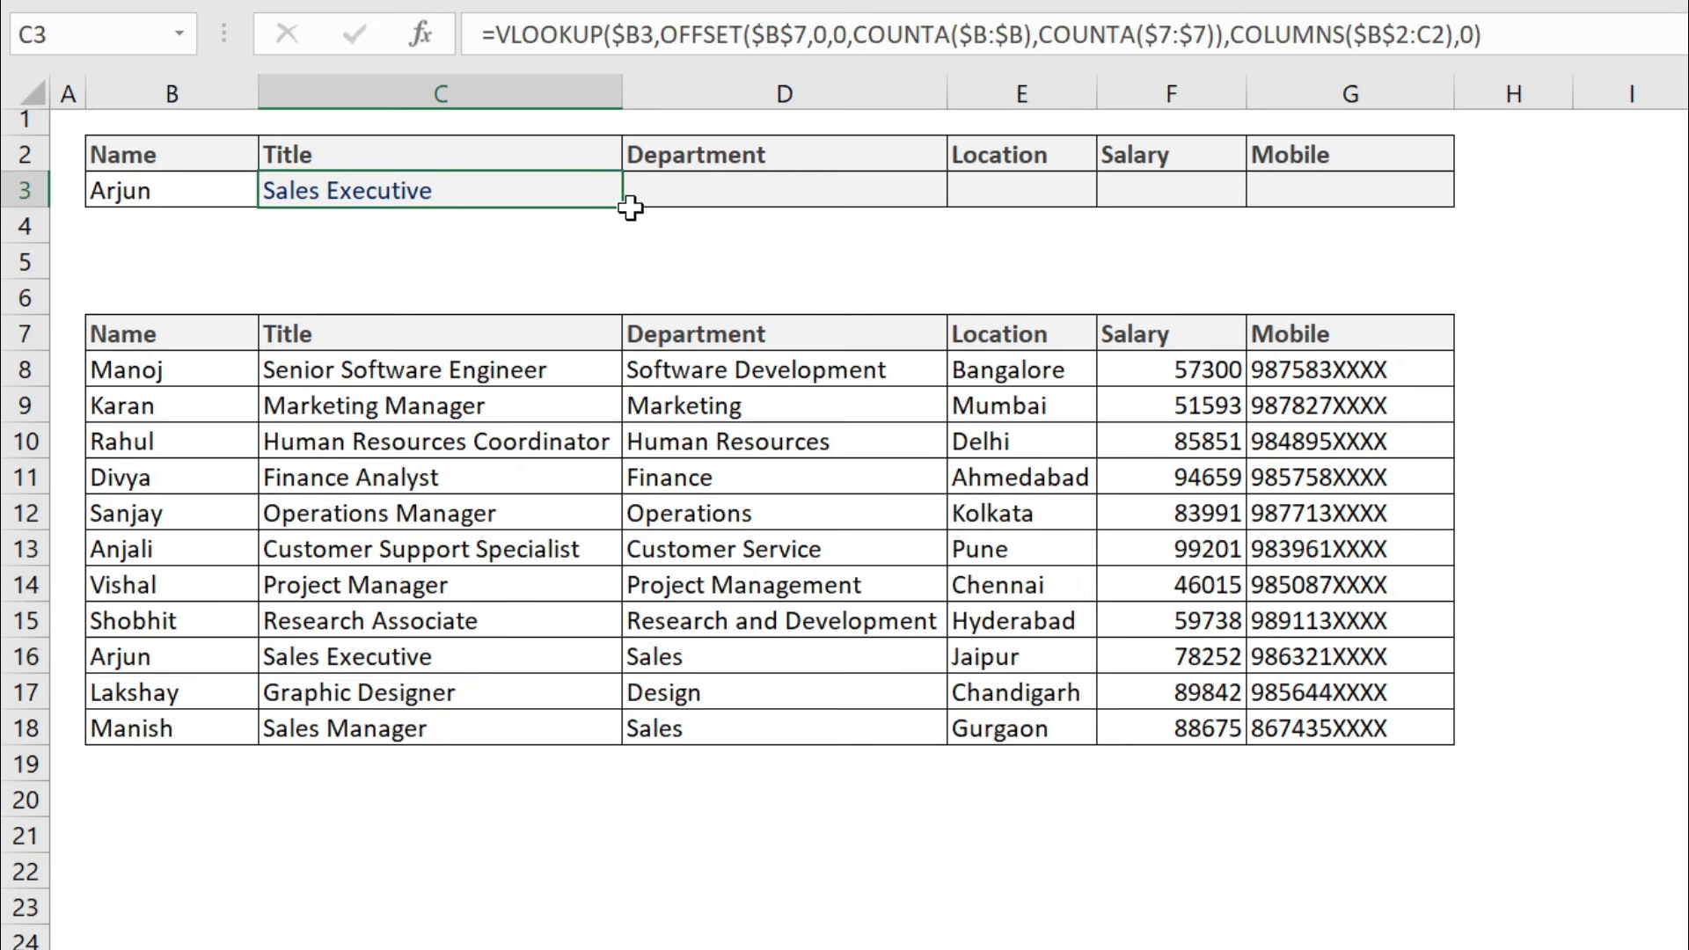
left_click_drag(622, 205, 1428, 249)
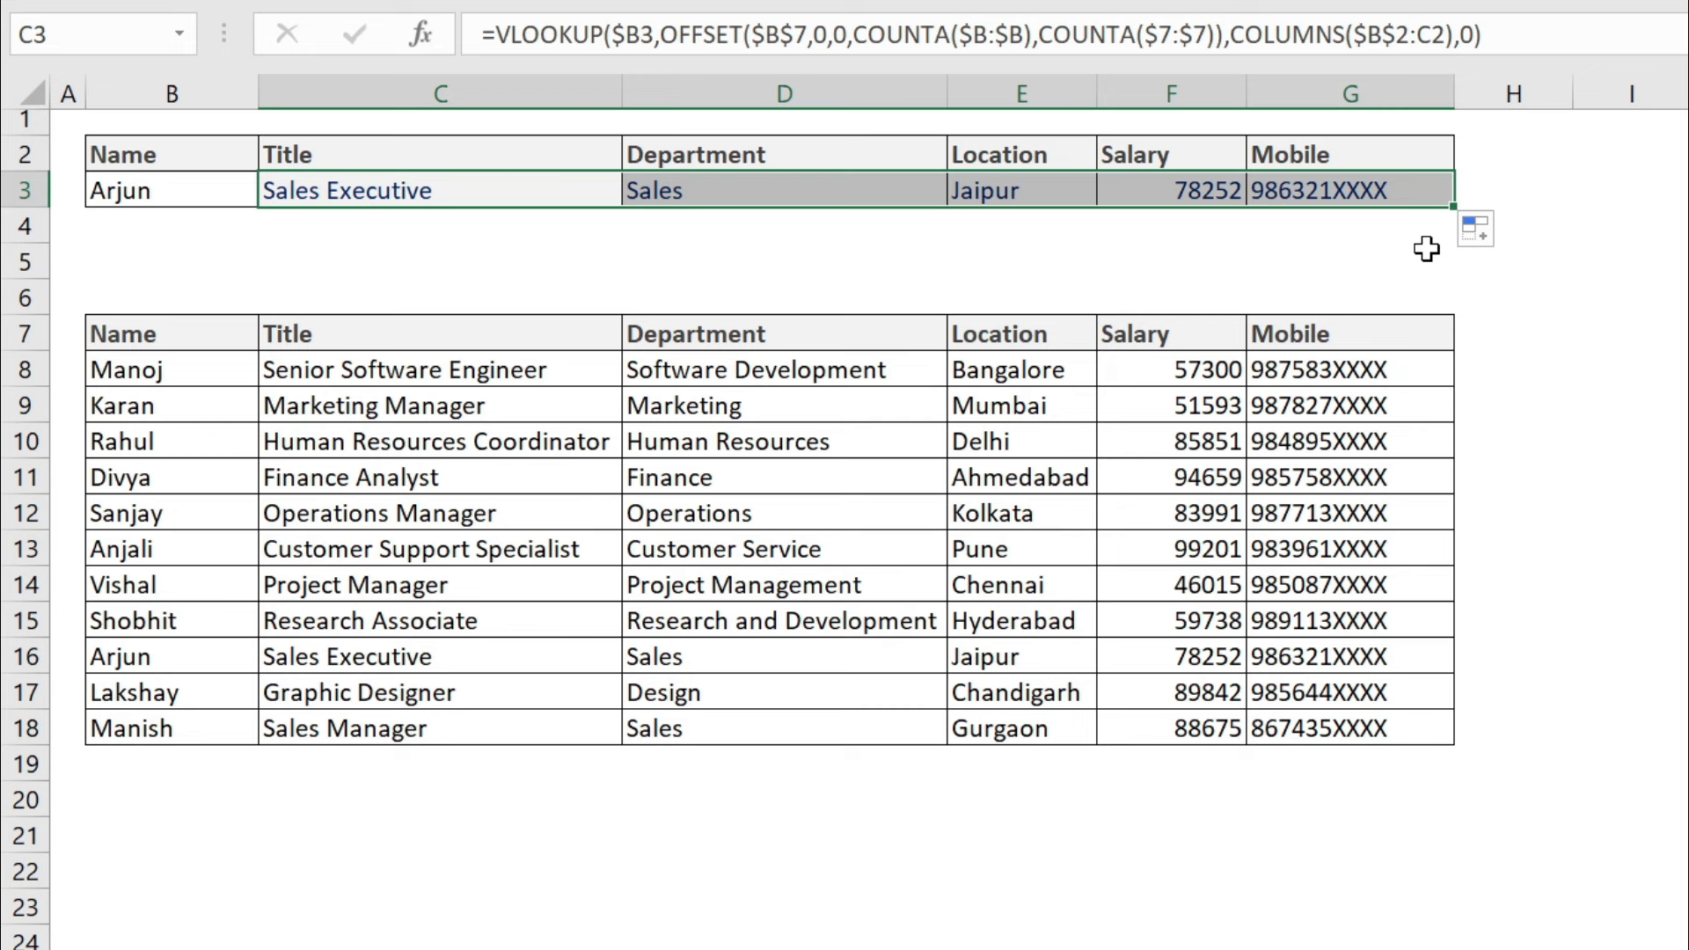
- Add an employee record in row 19 with the name, title Account Manager, department Accounts, location Surat, salary 76453 and mobile number
left_click(218, 766)
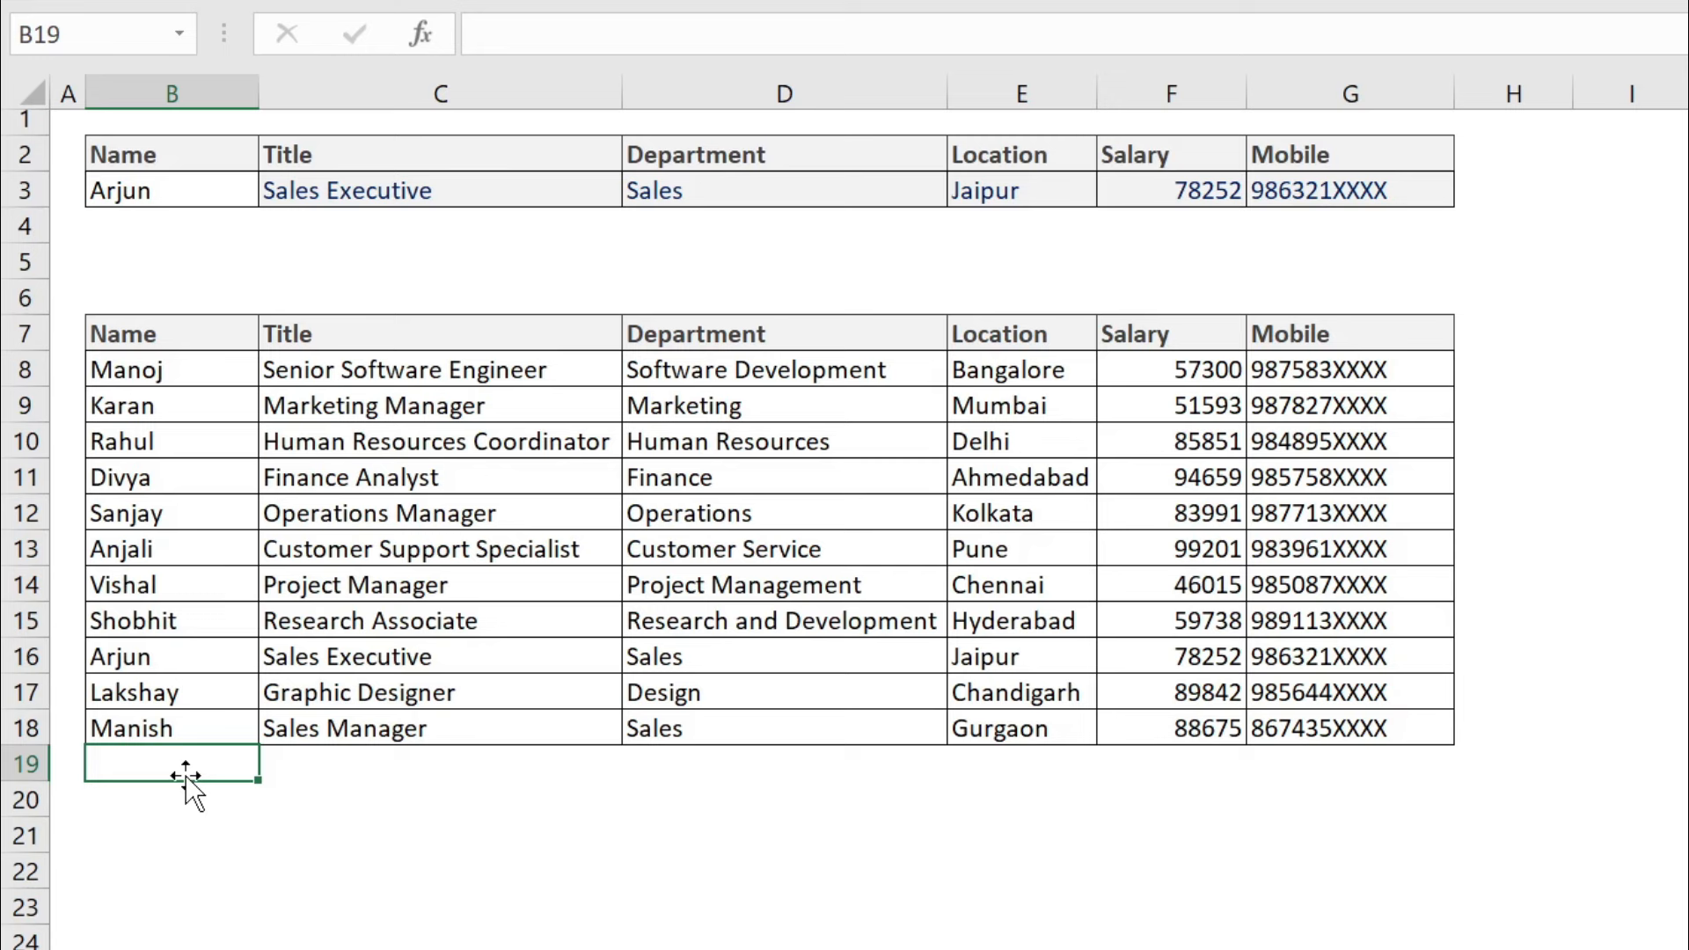
type("Gaurav")
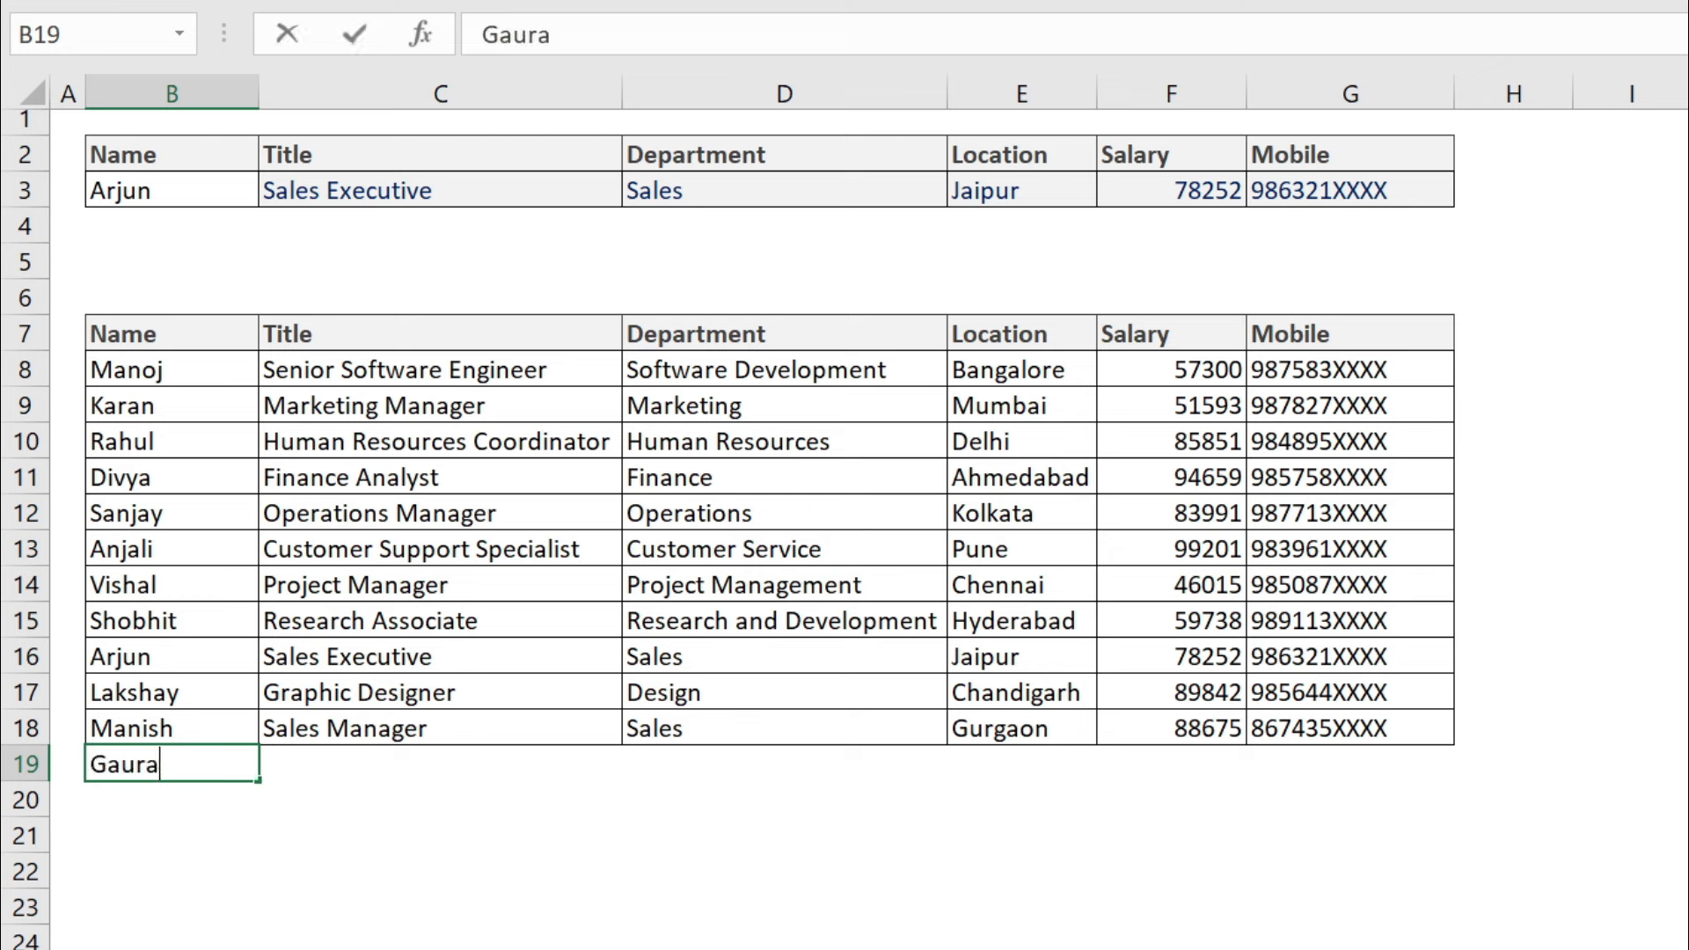
key("Tab")
type("Account Manager")
key("Tab")
type("Accounts")
key("Tab")
type("Surat")
key("Tab")
type("76453")
key("Tab")
type("874523XXXX")
left_click_drag(184, 774, 1244, 852)
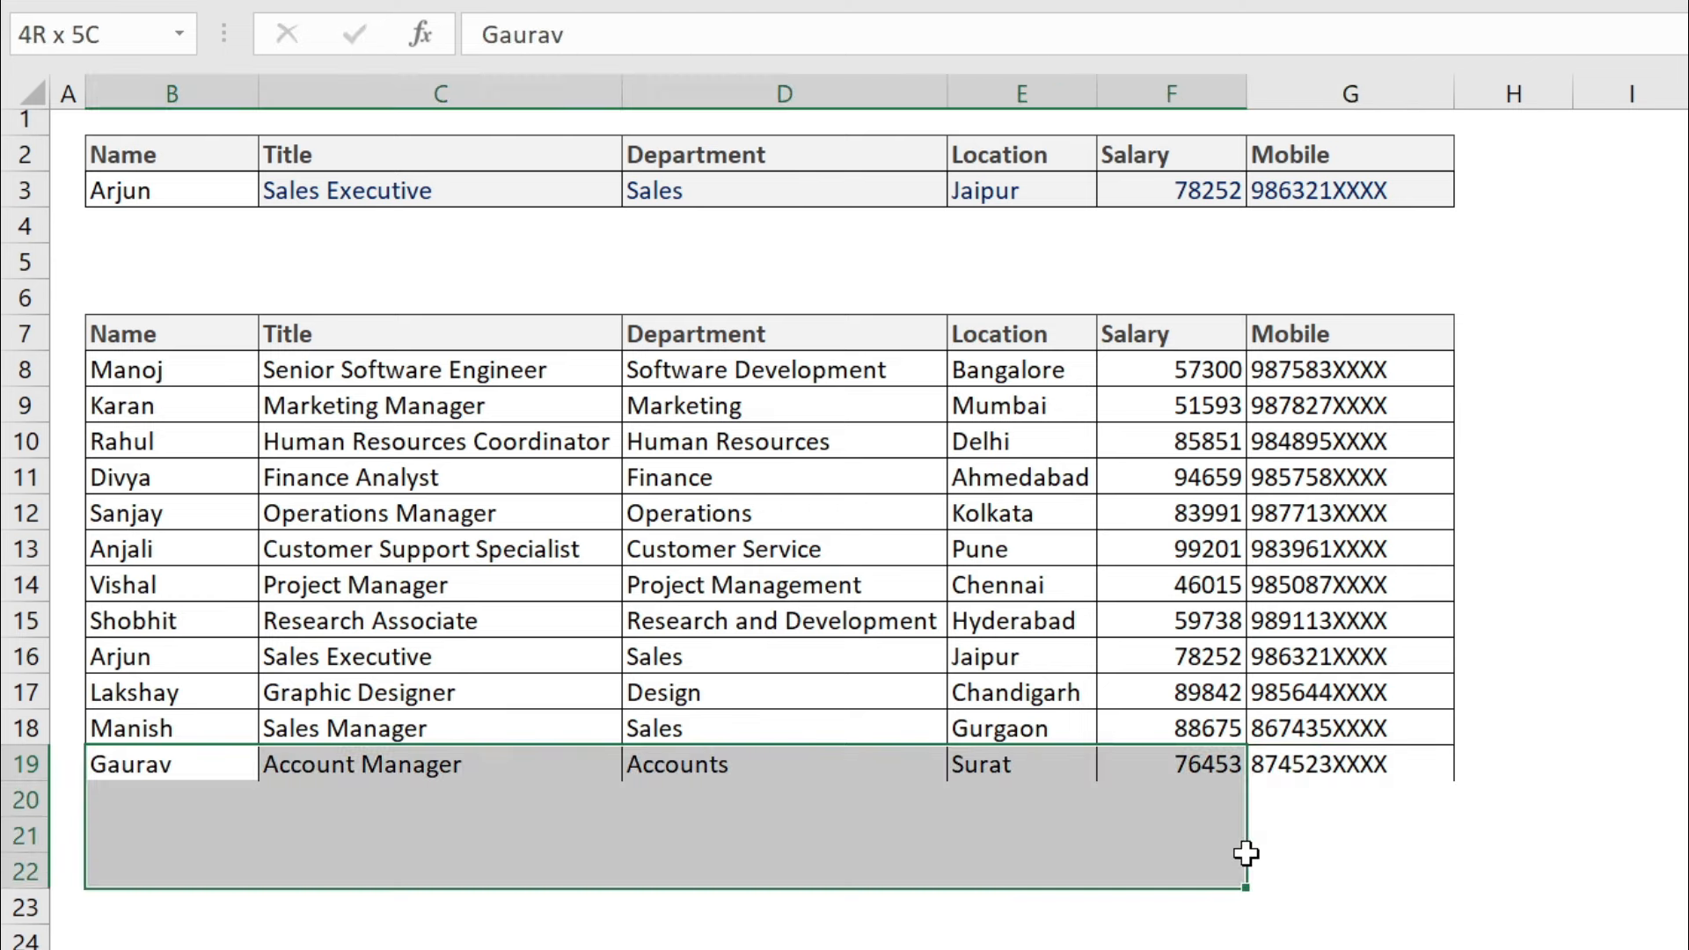
left_click(1366, 895)
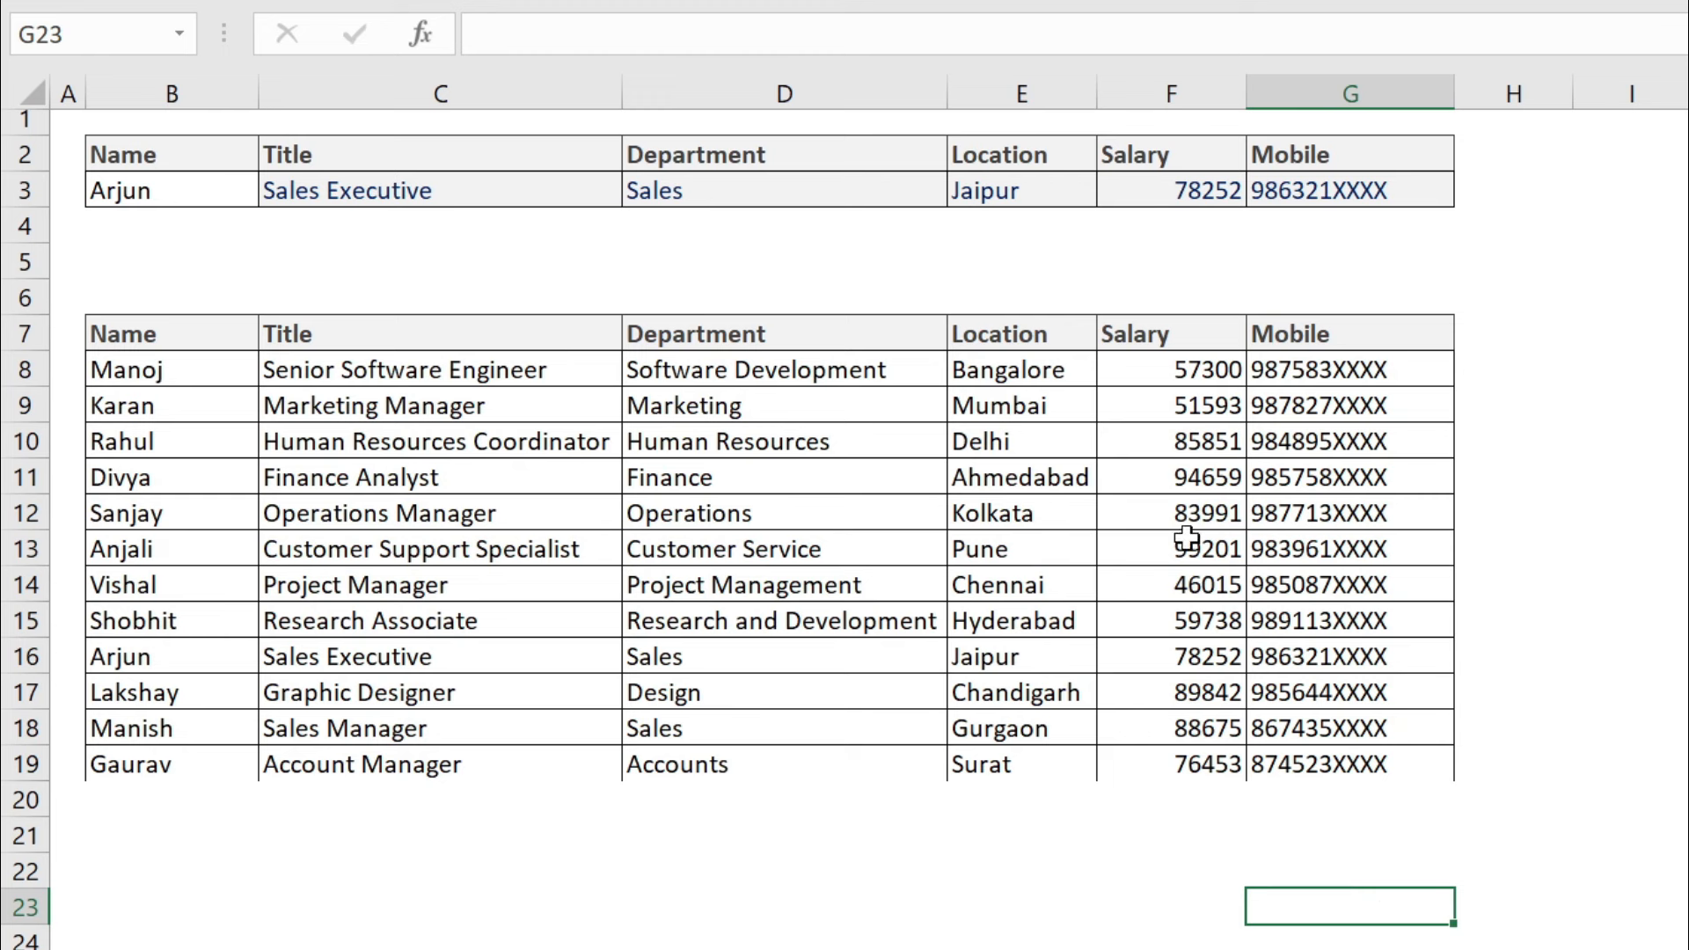
- Change the lookup name in B3 to the employee added in row 19 and compare the returned details with that row
left_click(185, 185)
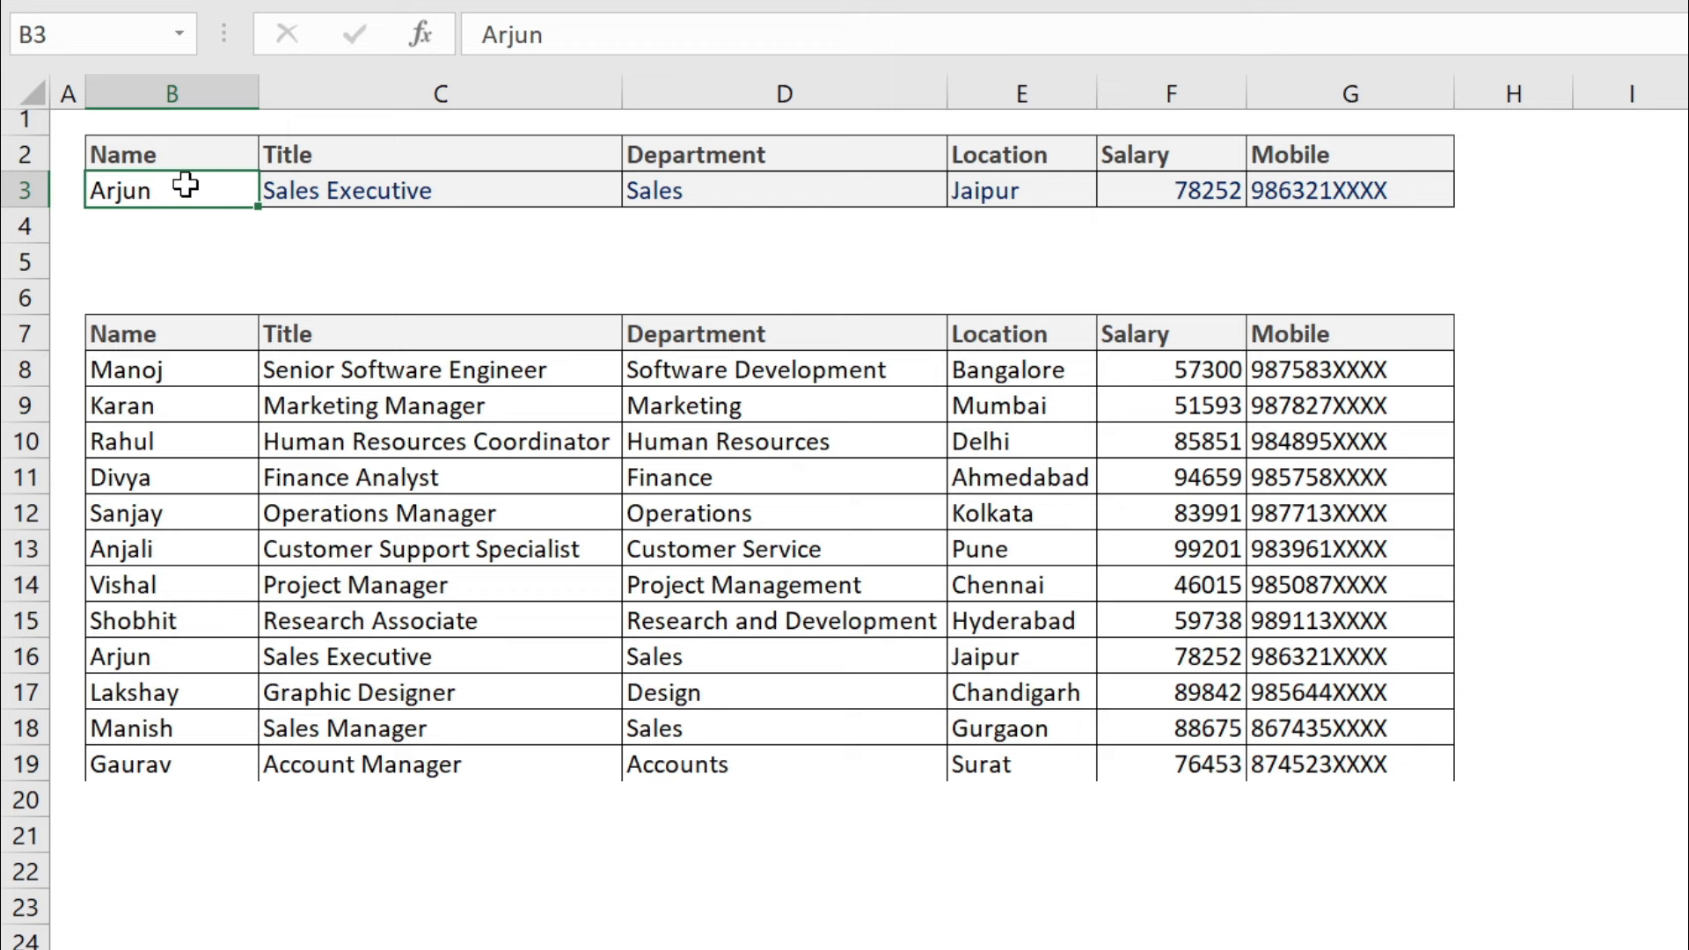
type("Gaurav")
key("Return")
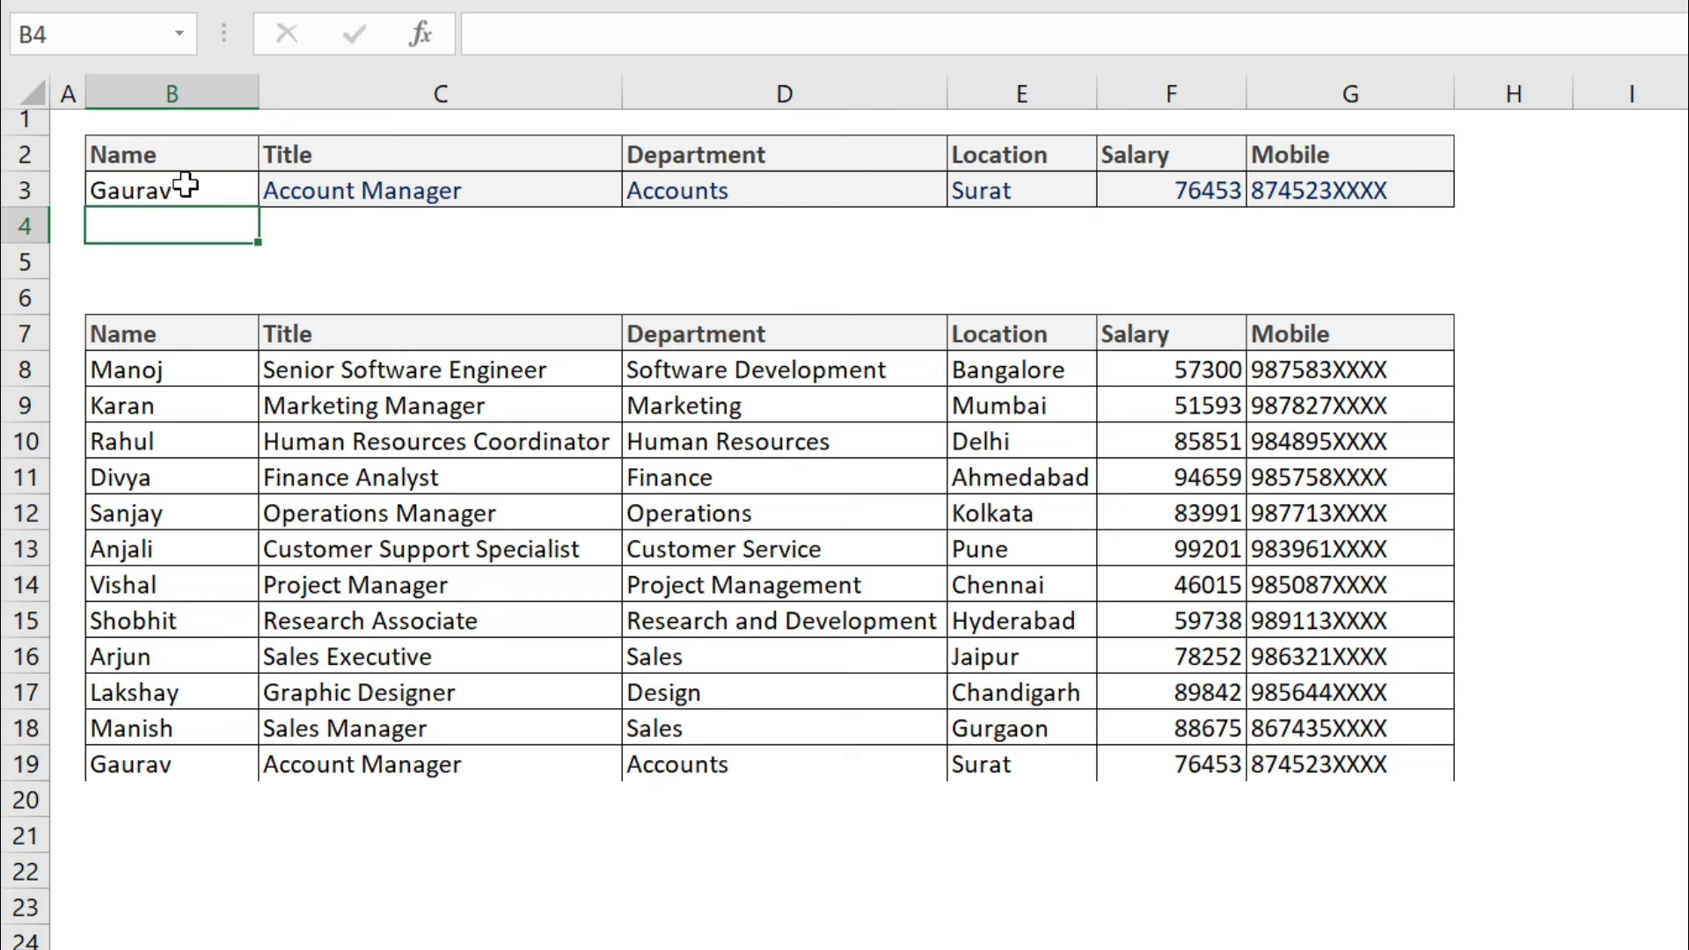
left_click(196, 767)
left_click_drag(196, 767, 1290, 769)
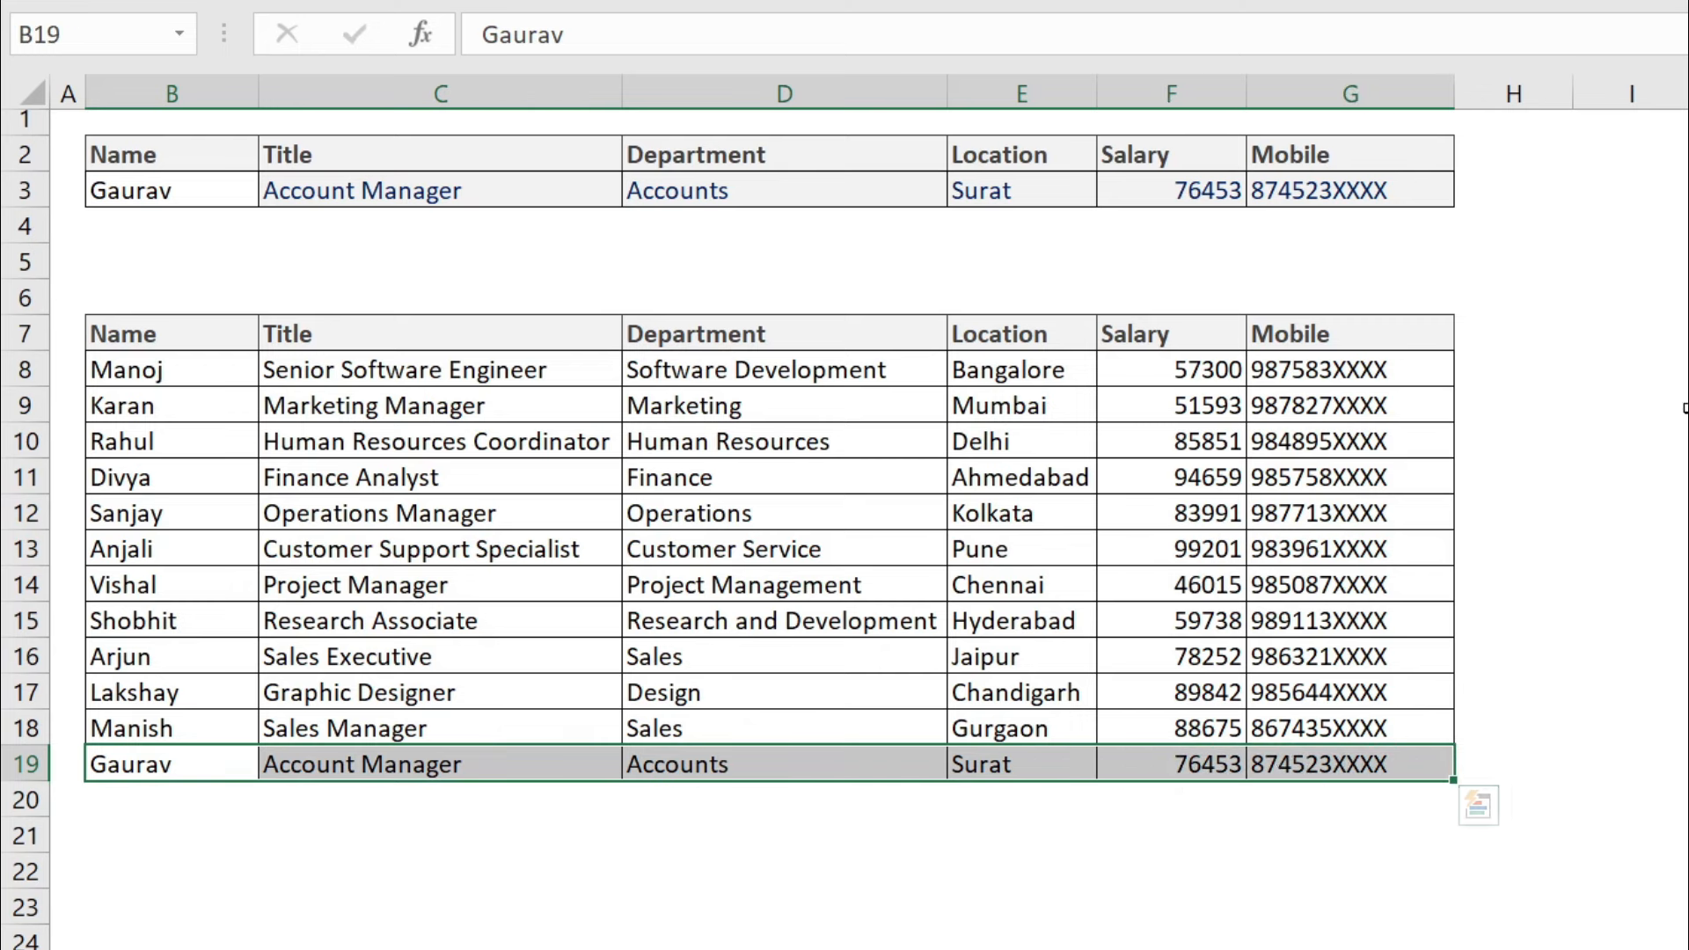
- Add a Bonus column in H7:H19 with values 123, 143, 454, 768, 985, 432, 452, 121, 654, 236, 65 and 321
left_click(1534, 342)
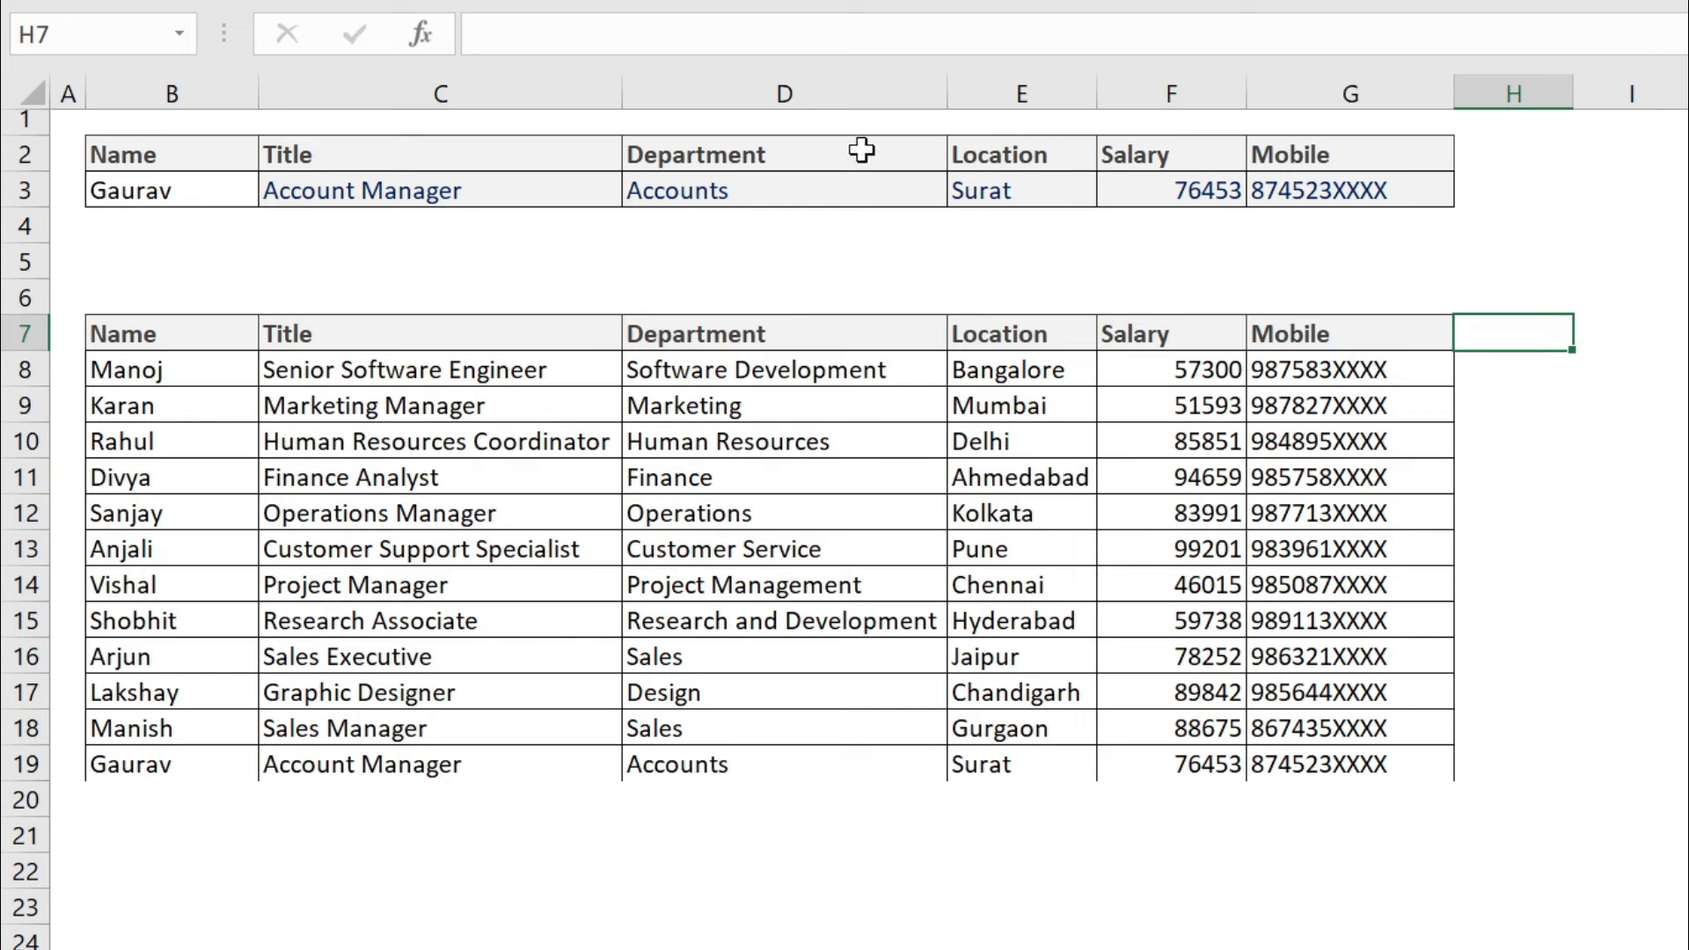
type("Bonus")
key("Return")
type("123")
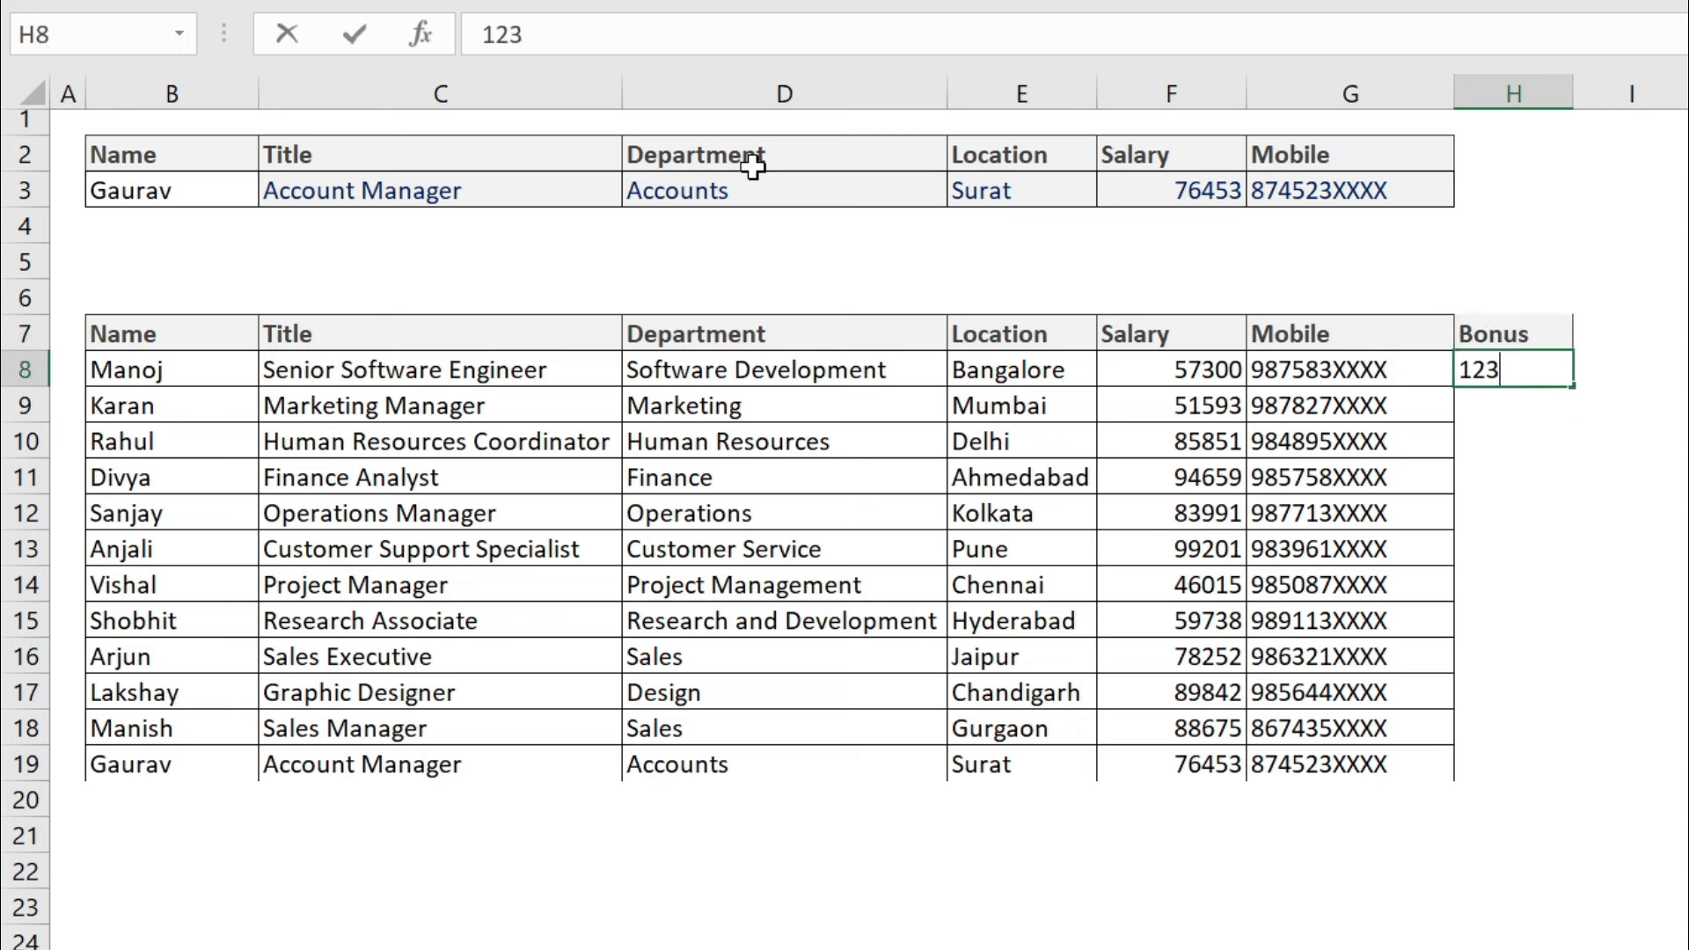
key("Return")
type("143 454 768 985 432 452 121 6")
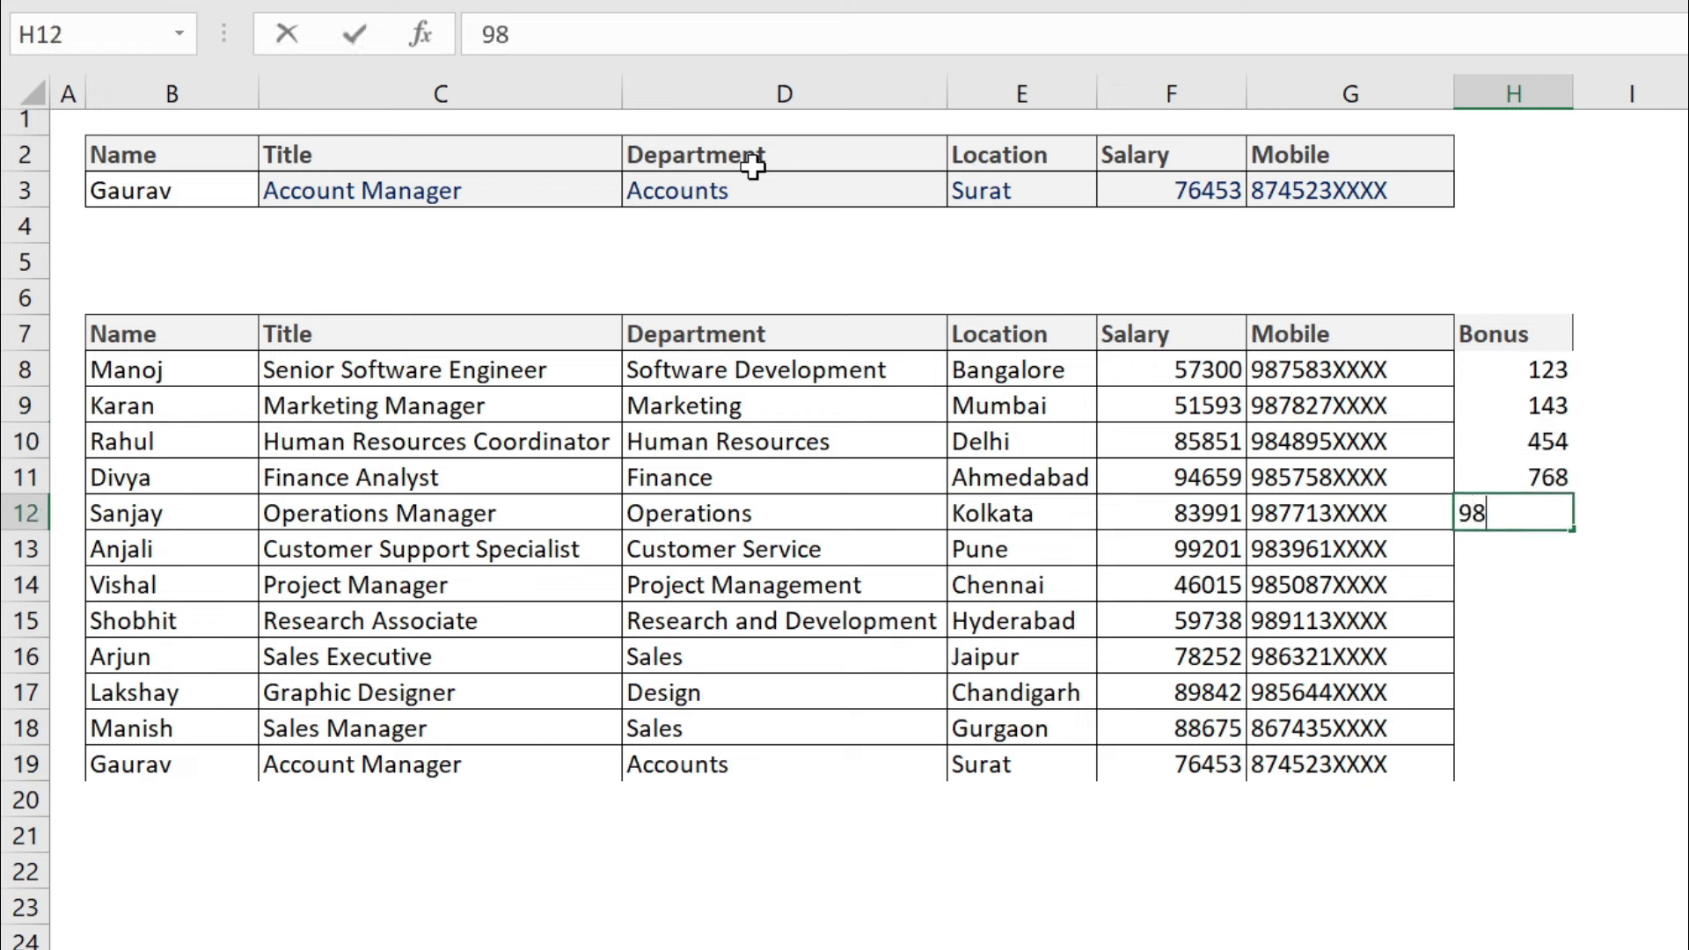
type("54 236 65 321")
- Extend the lookup formula from G3 into H3 and enter the heading Bonus in H2
left_click(1415, 190)
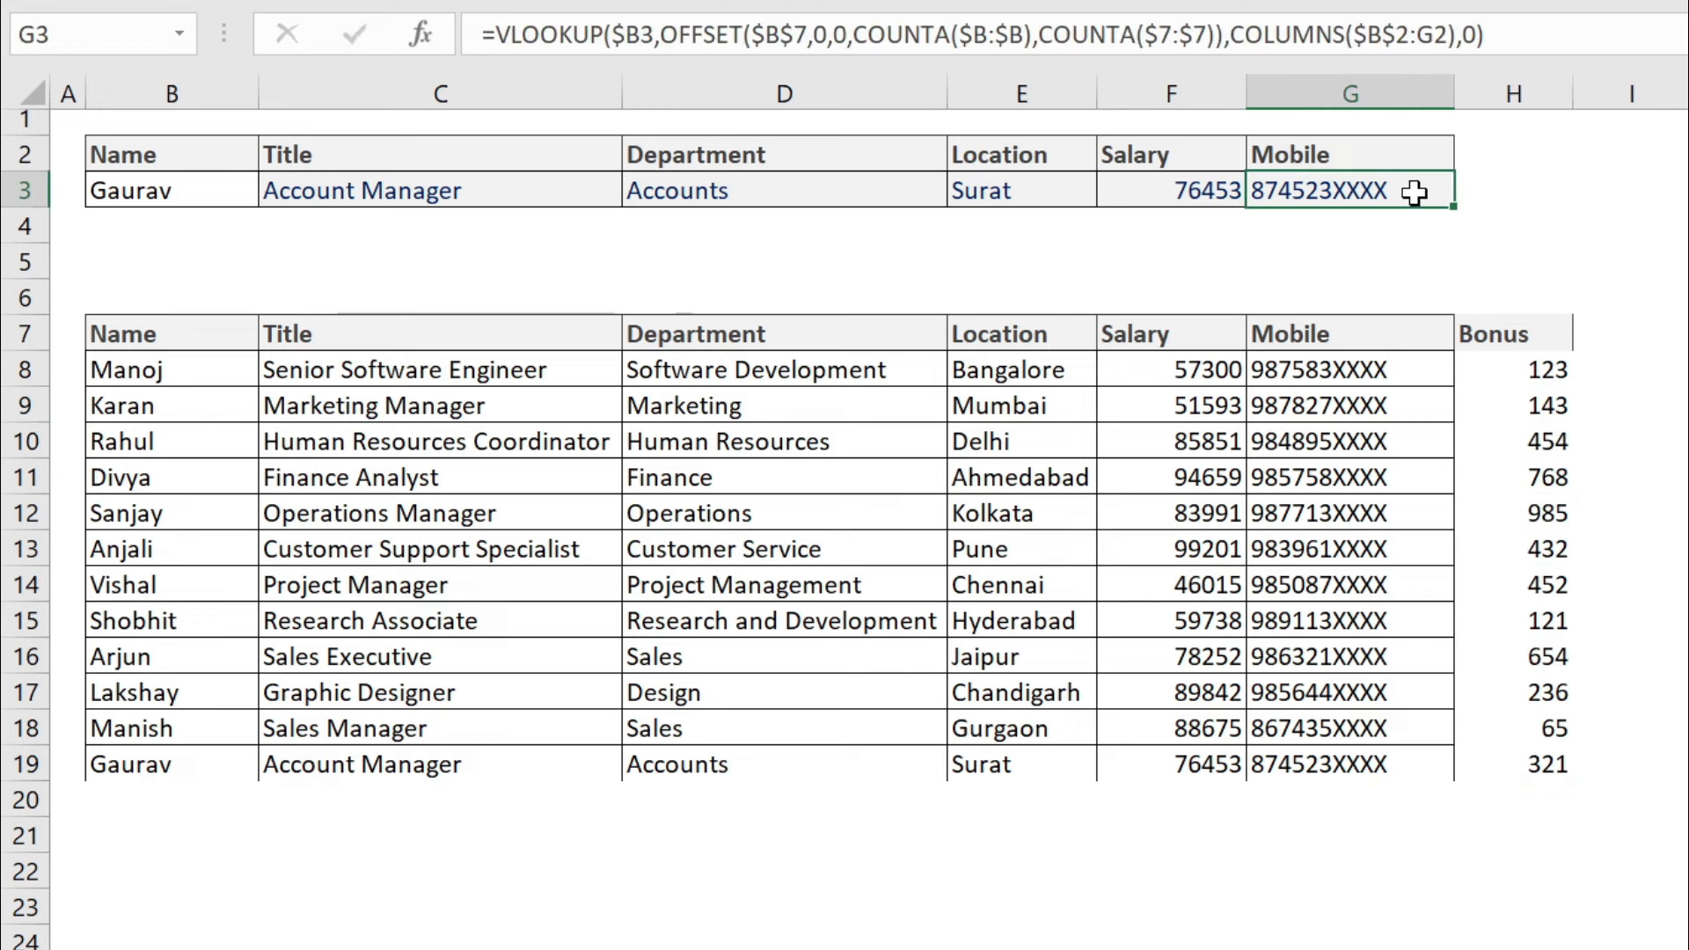
left_click_drag(1460, 212, 1570, 205)
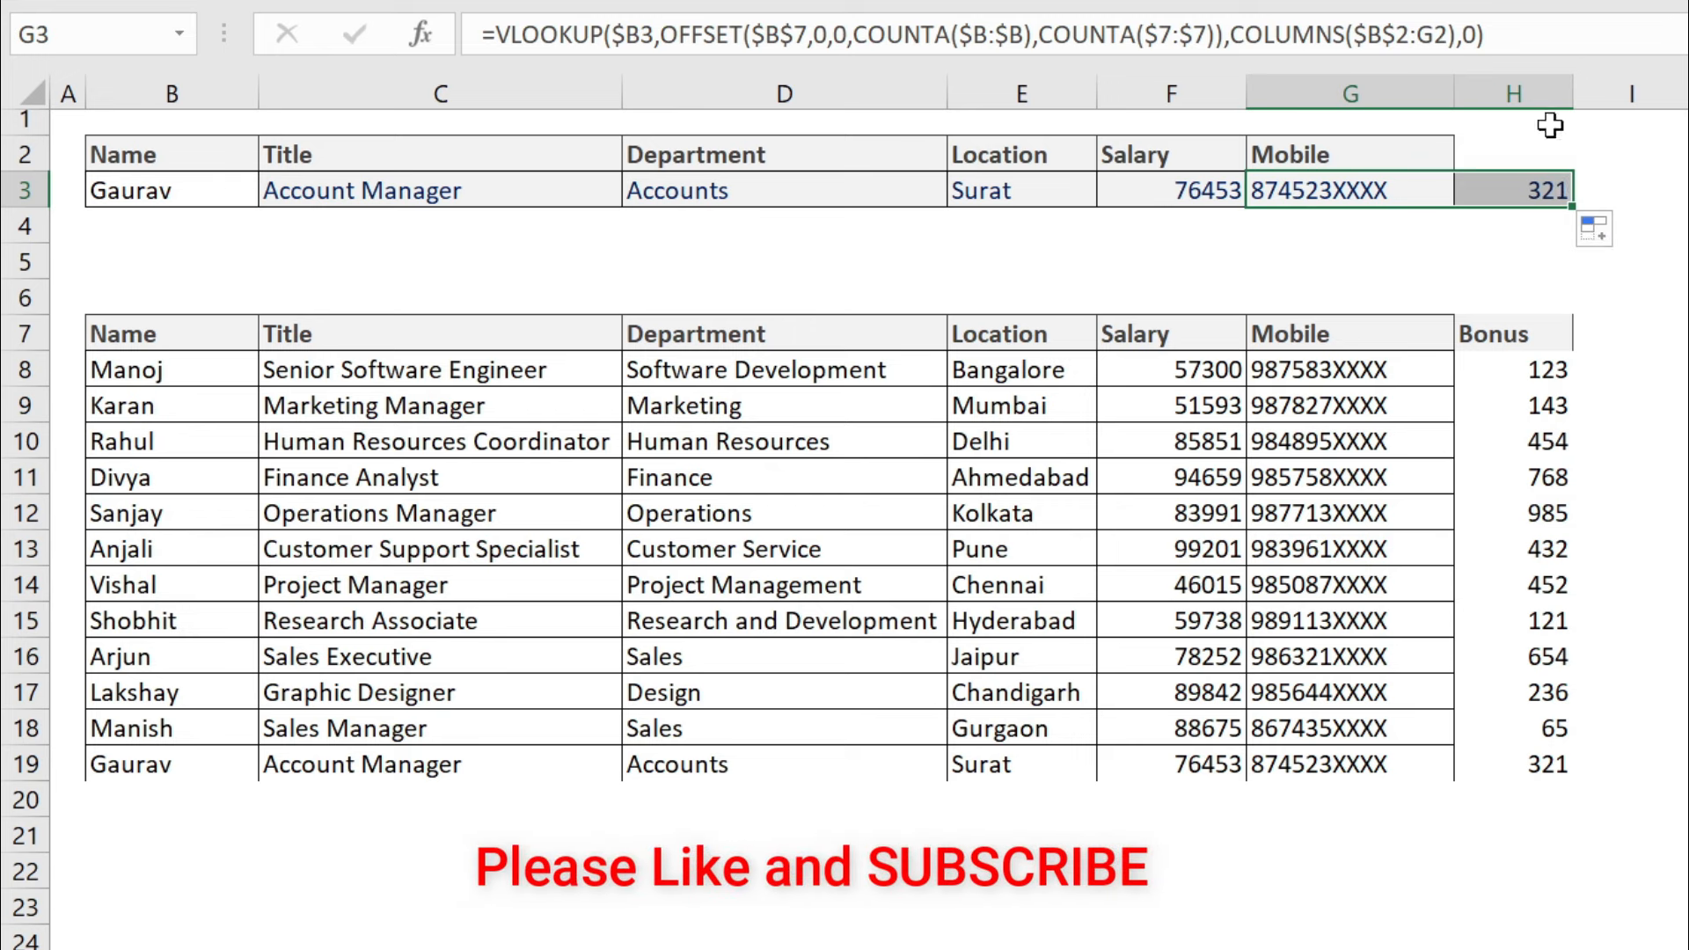
left_click(1495, 157)
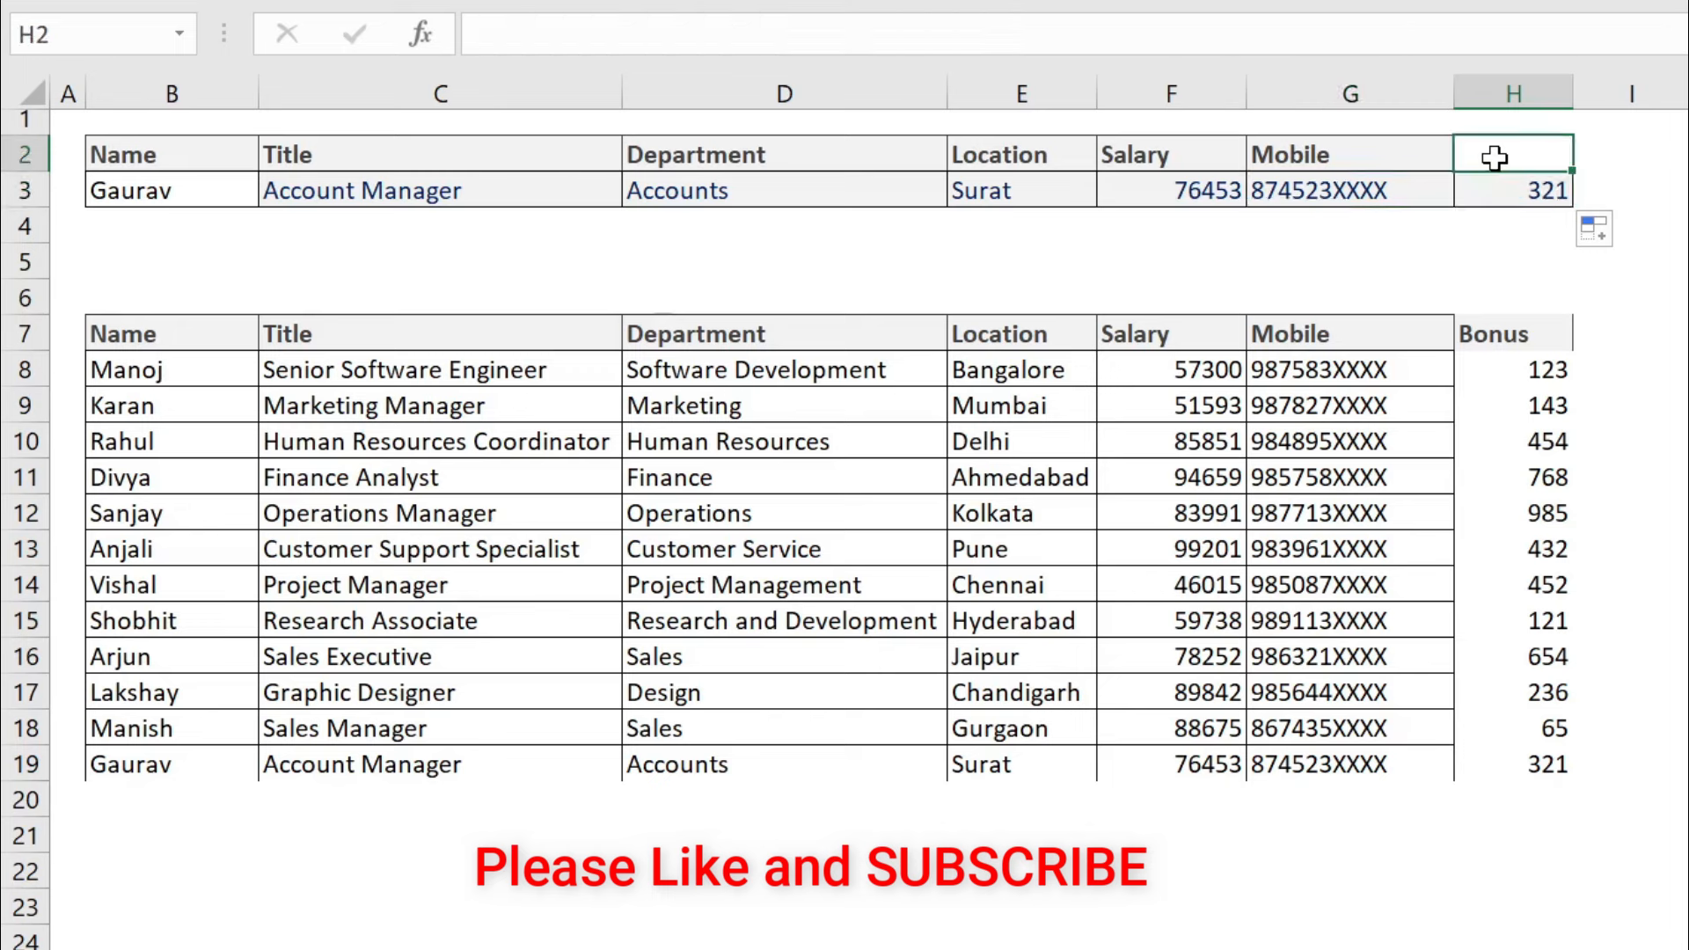
type("Bonus")
key("Return")
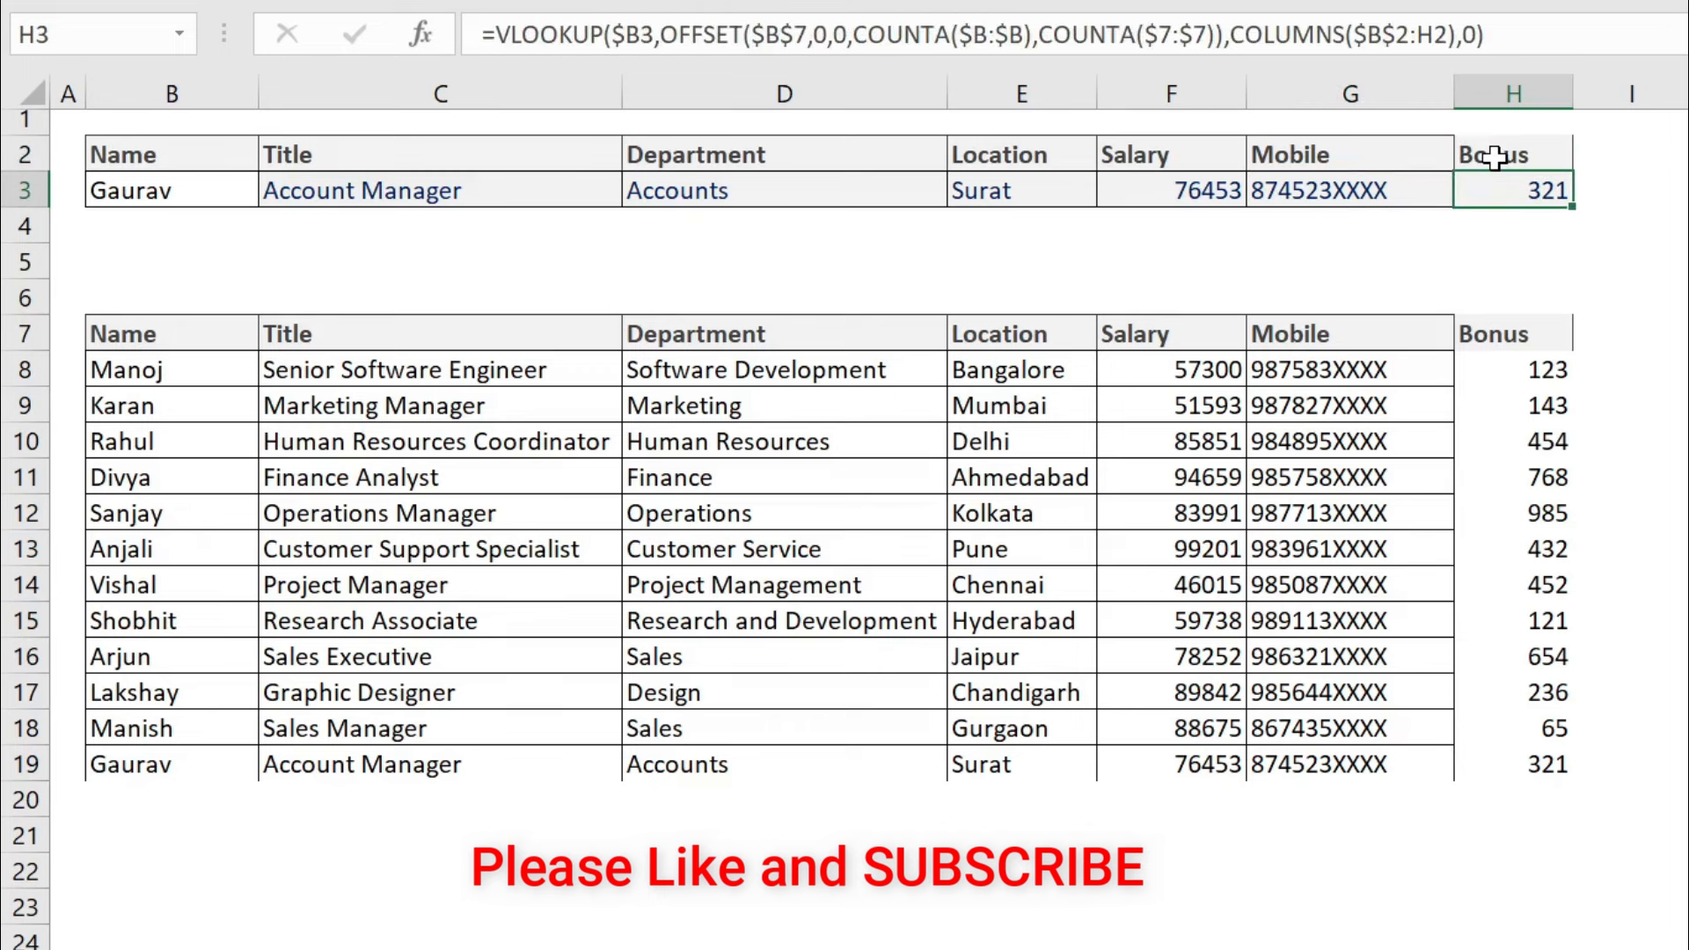
- Clear the lookup name in B3 and wrap the VLOOKUP formula in C3 in IFERROR with "" as the error value
left_click(199, 188)
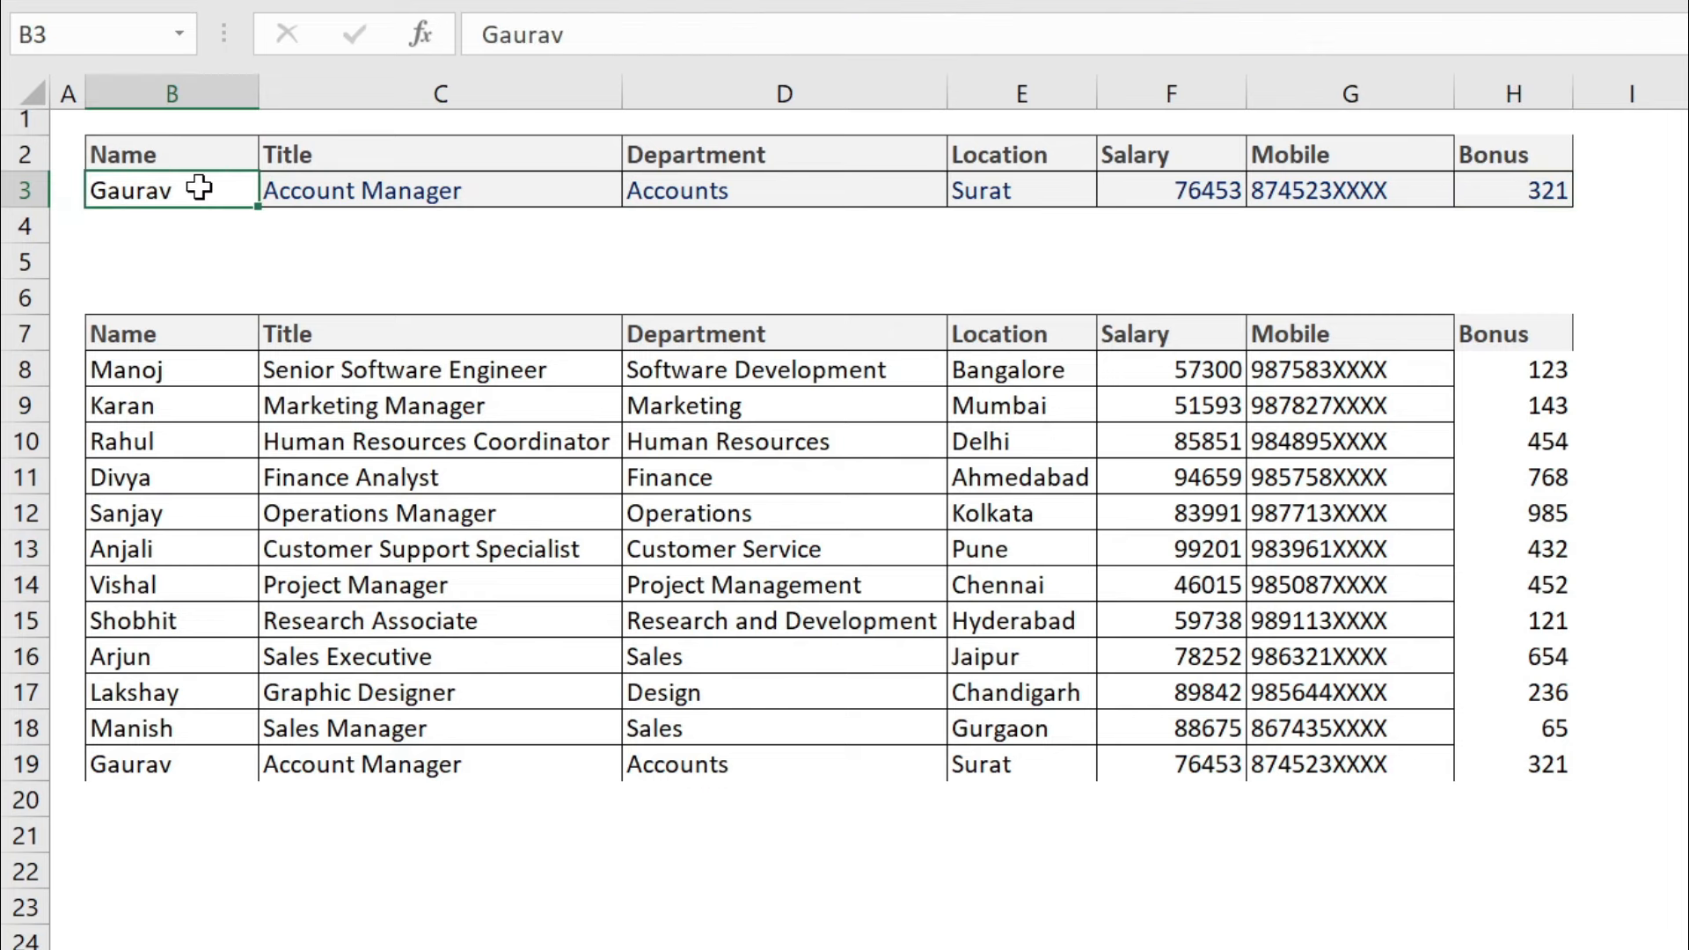
key("Delete")
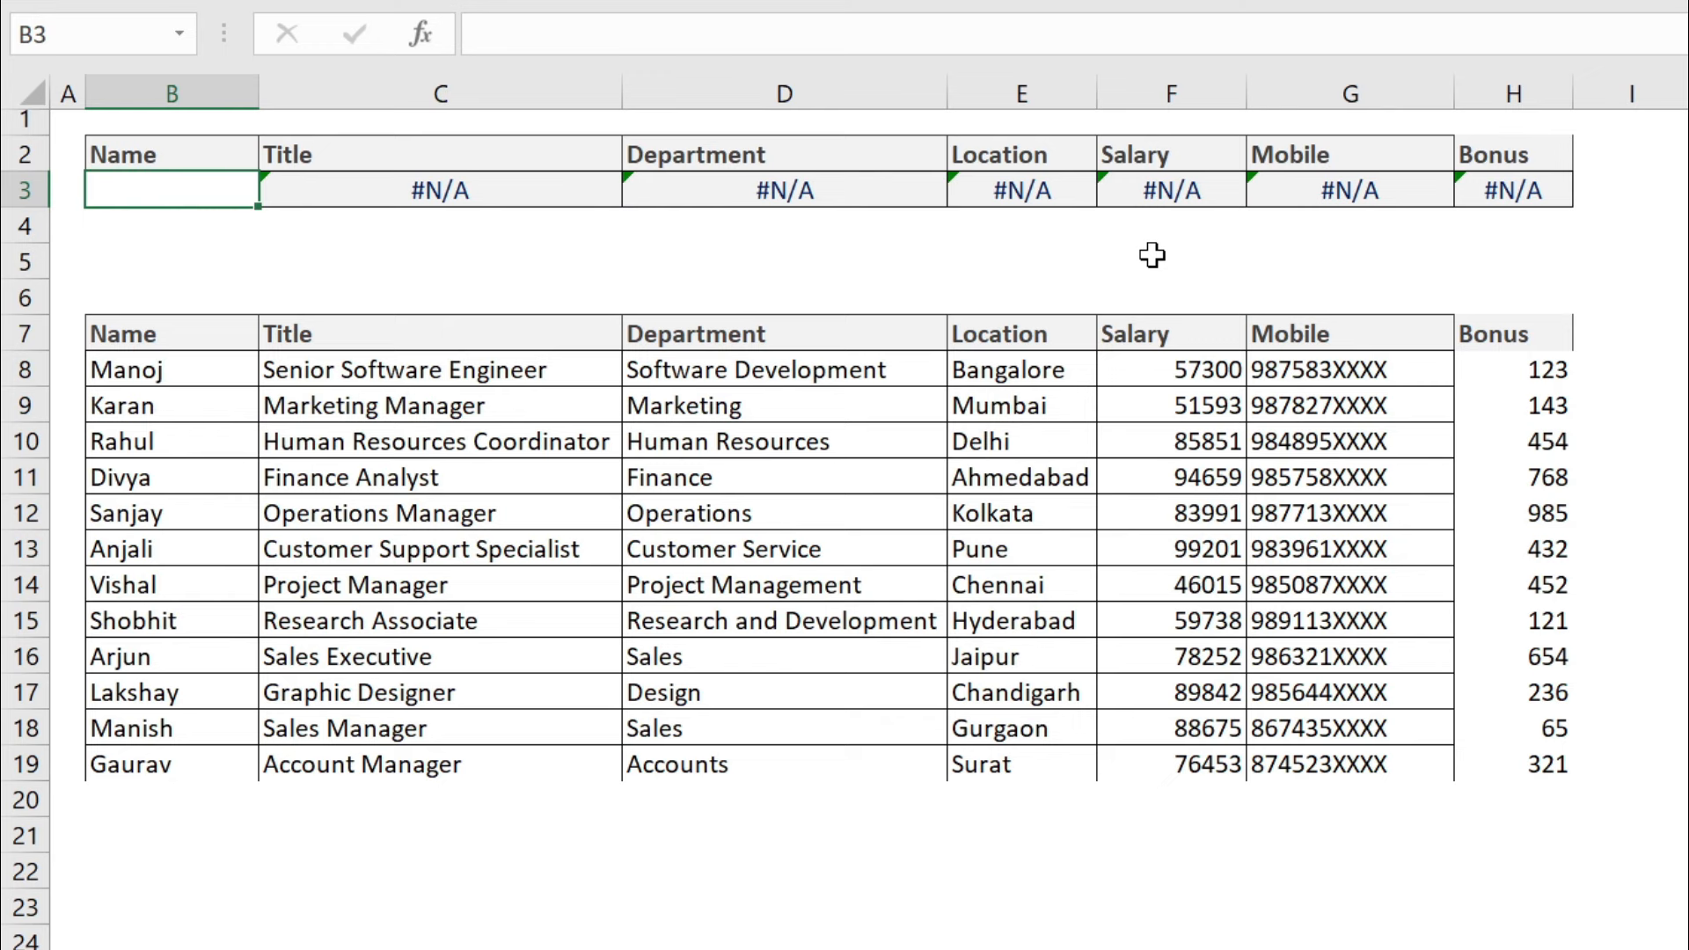
left_click(593, 195)
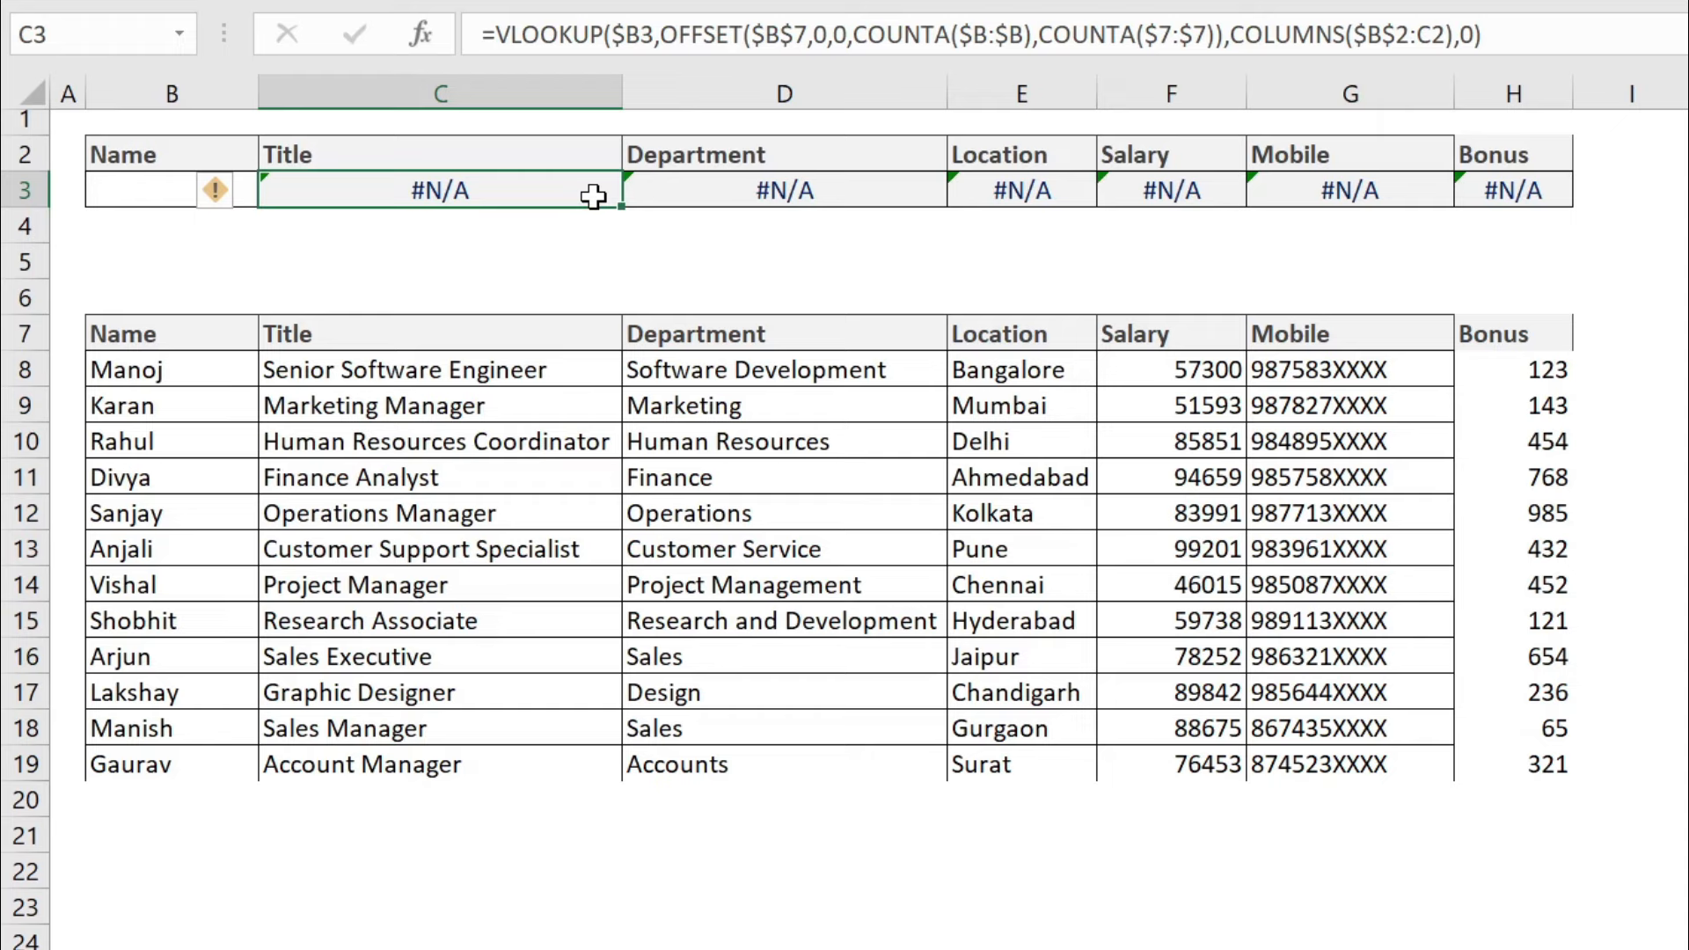
key("F2")
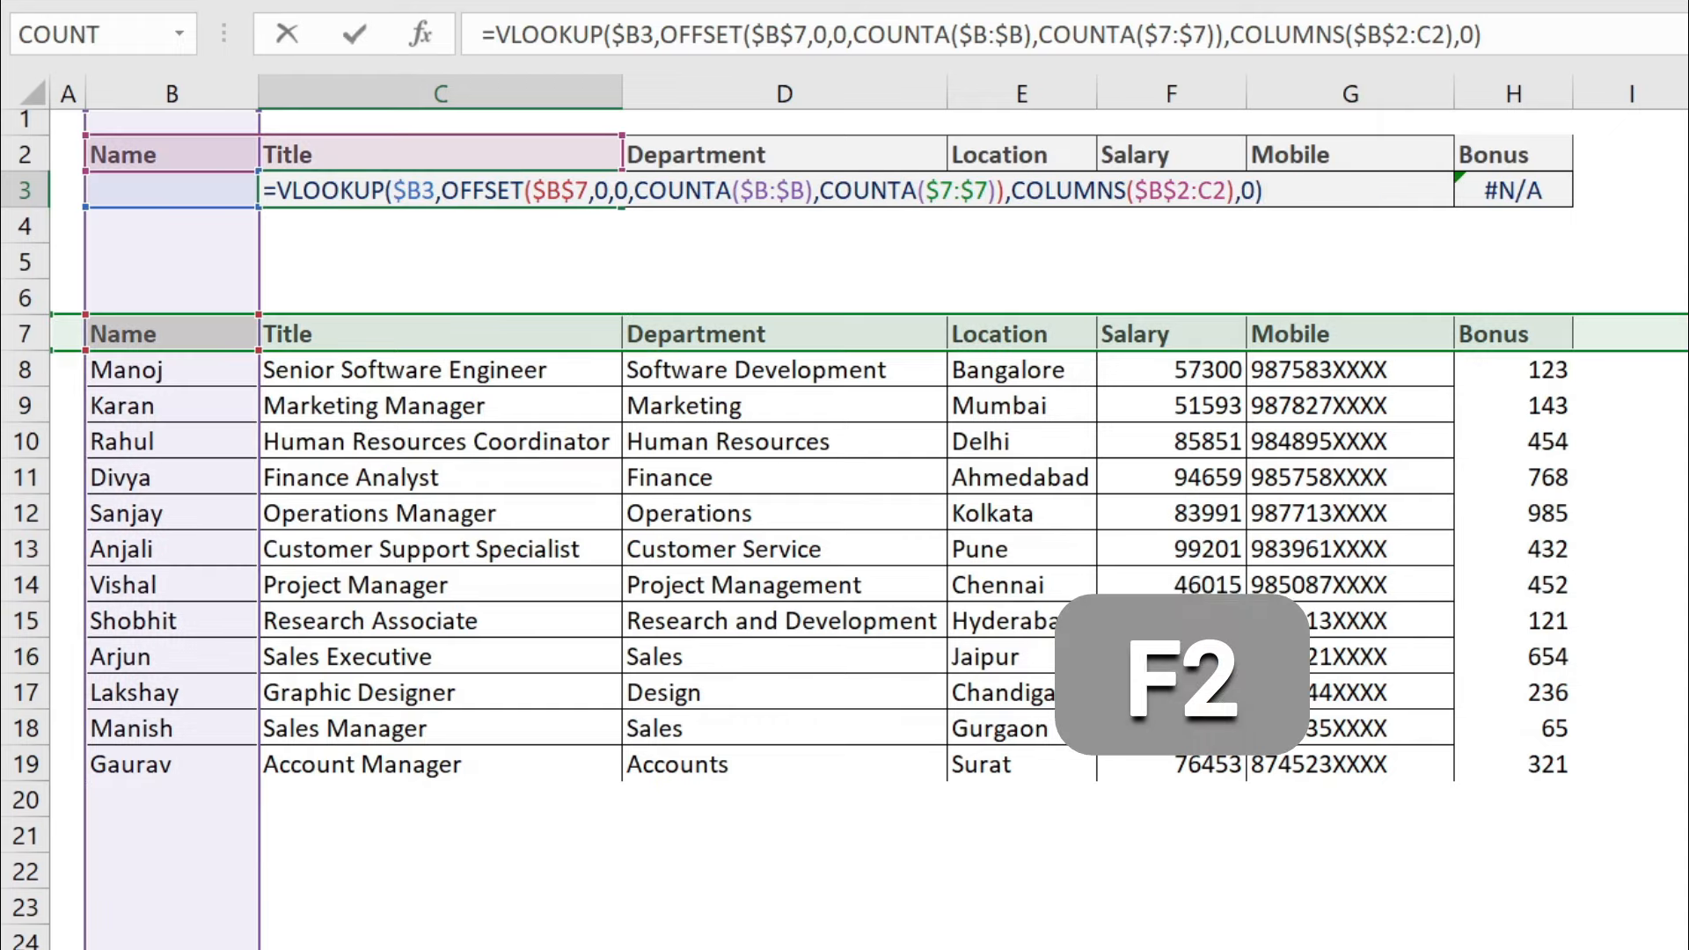
type("if")
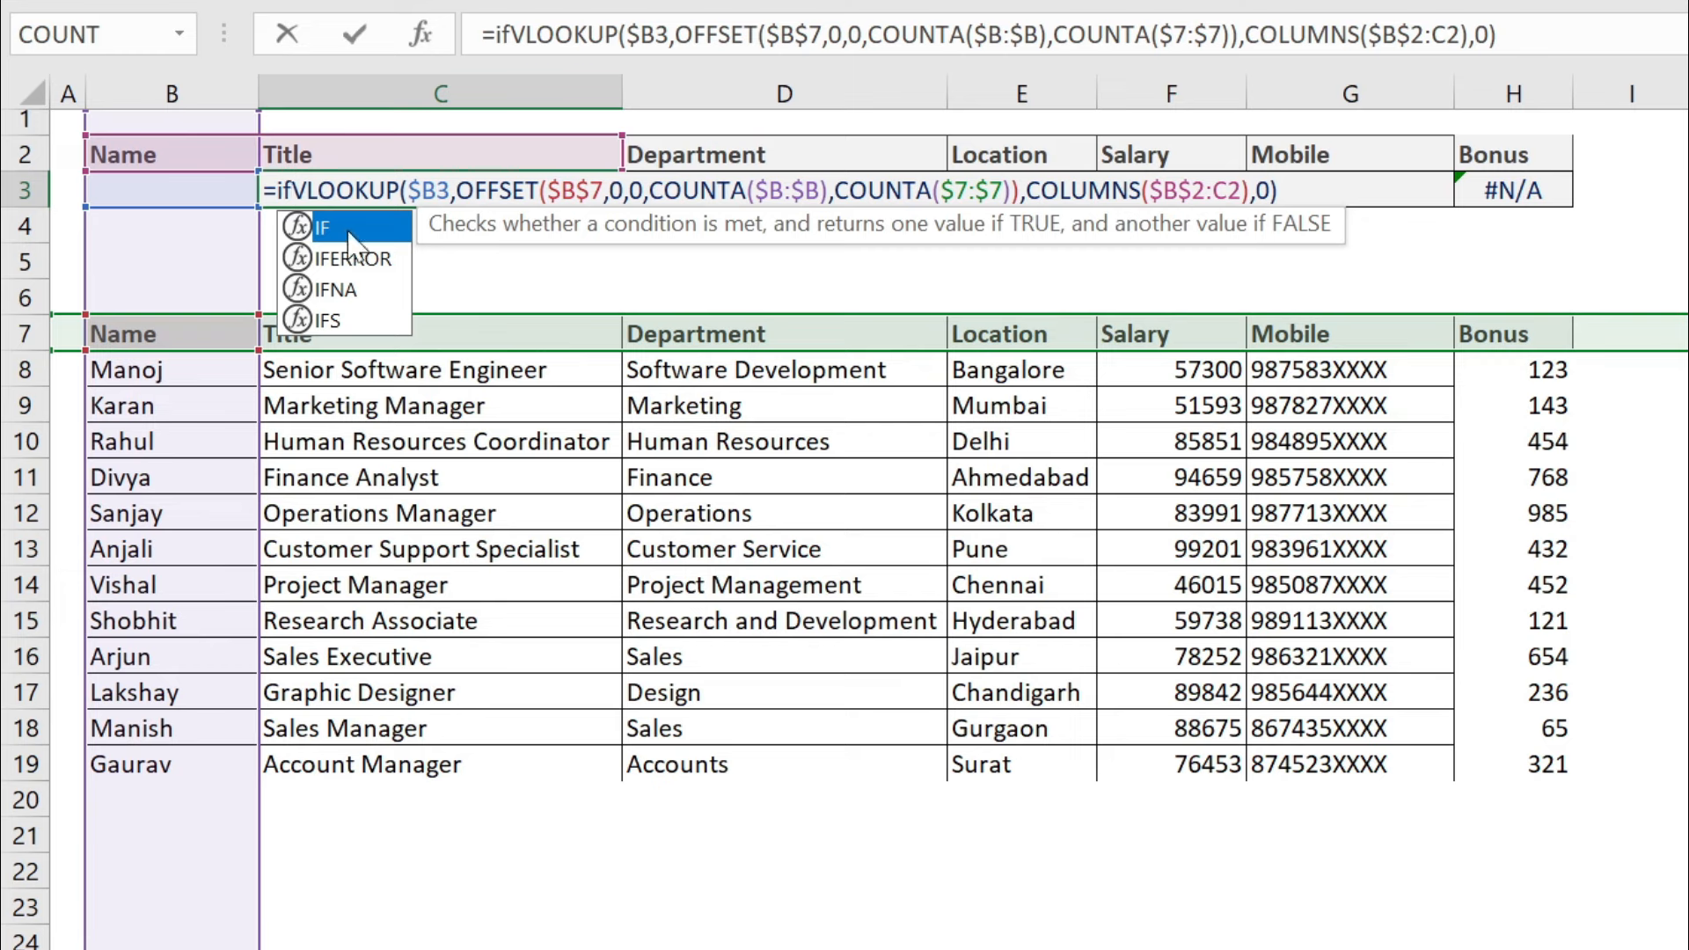
double_click(356, 257)
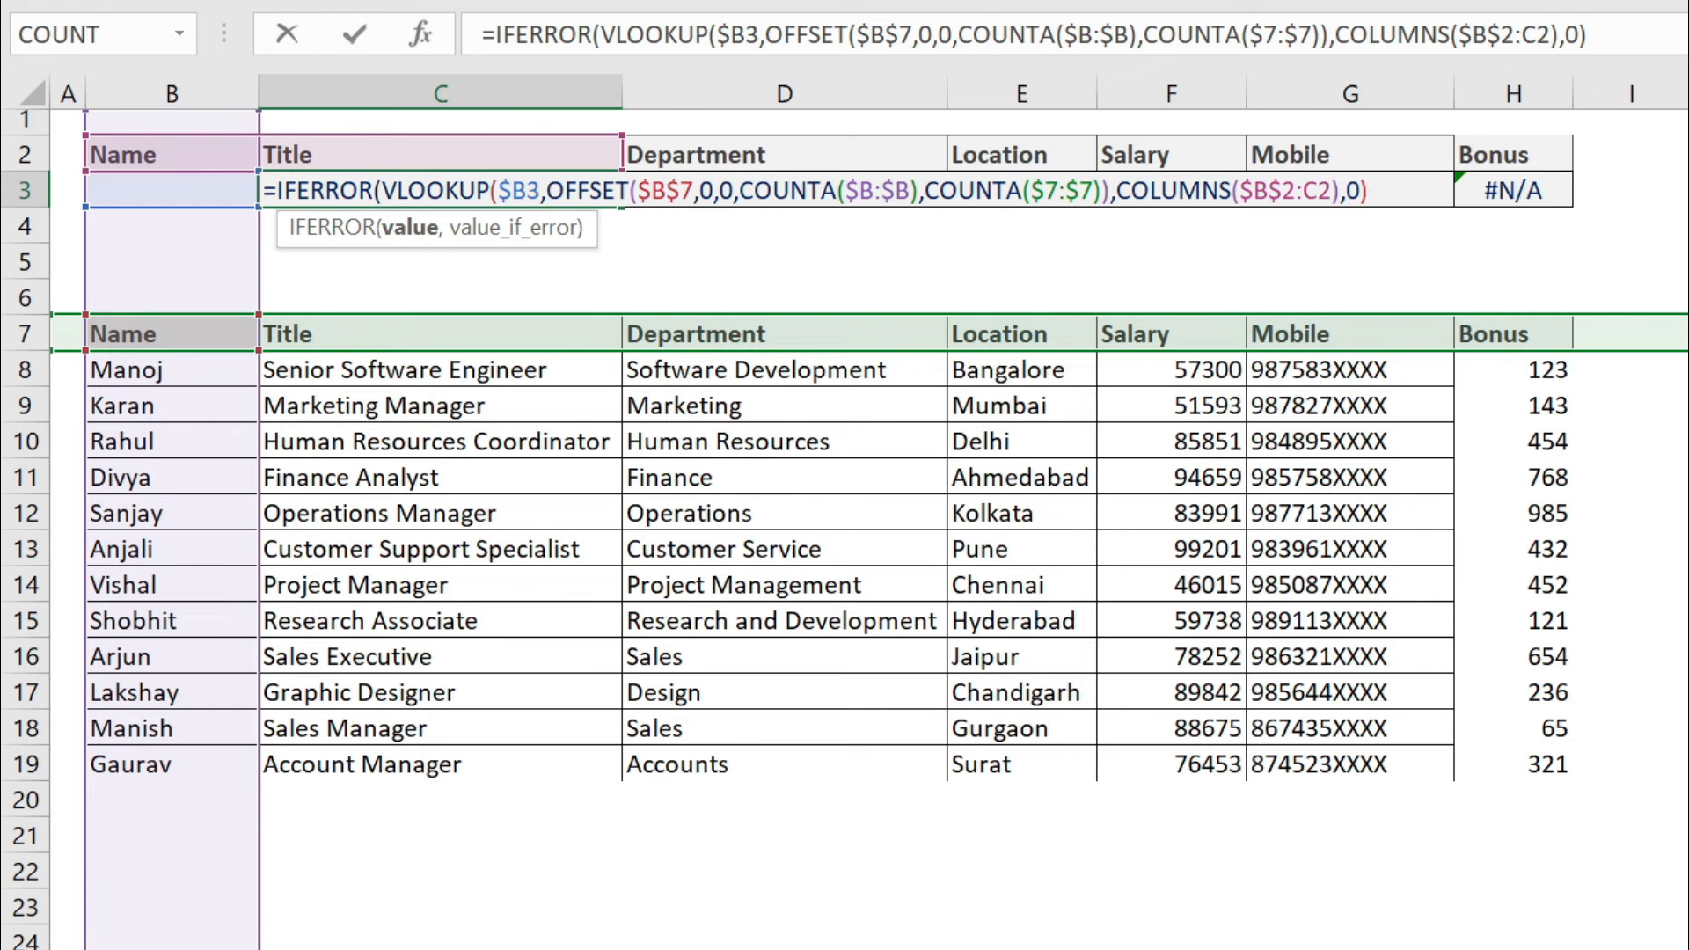
type(",")
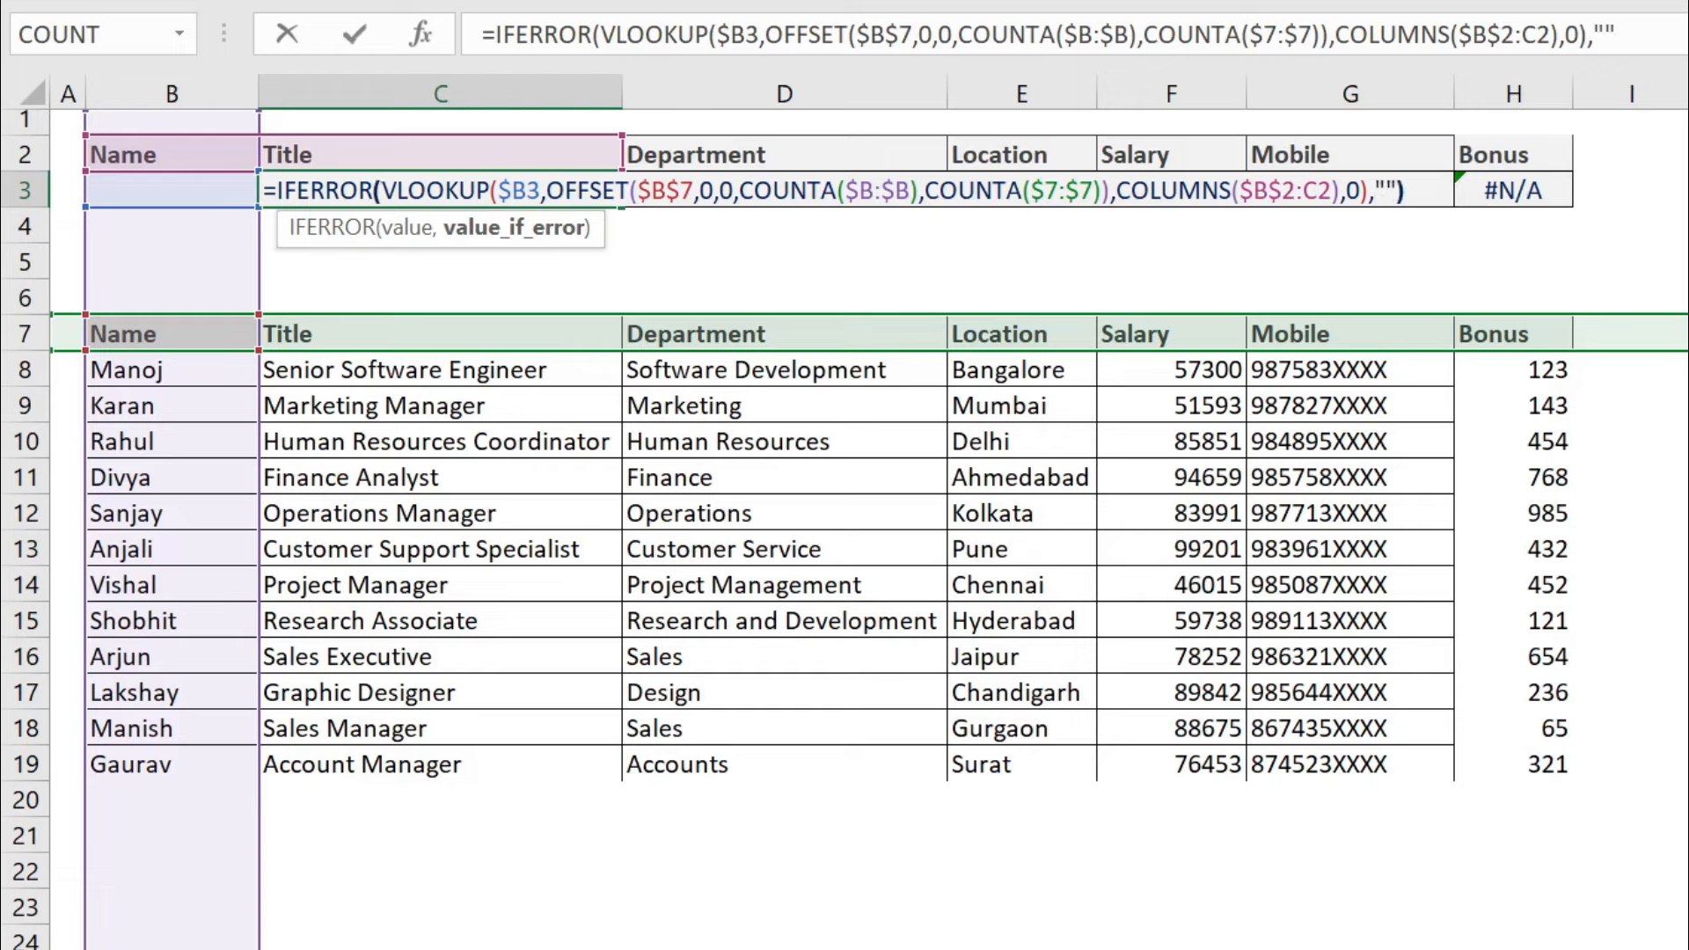
type("\"\")")
key("Return")
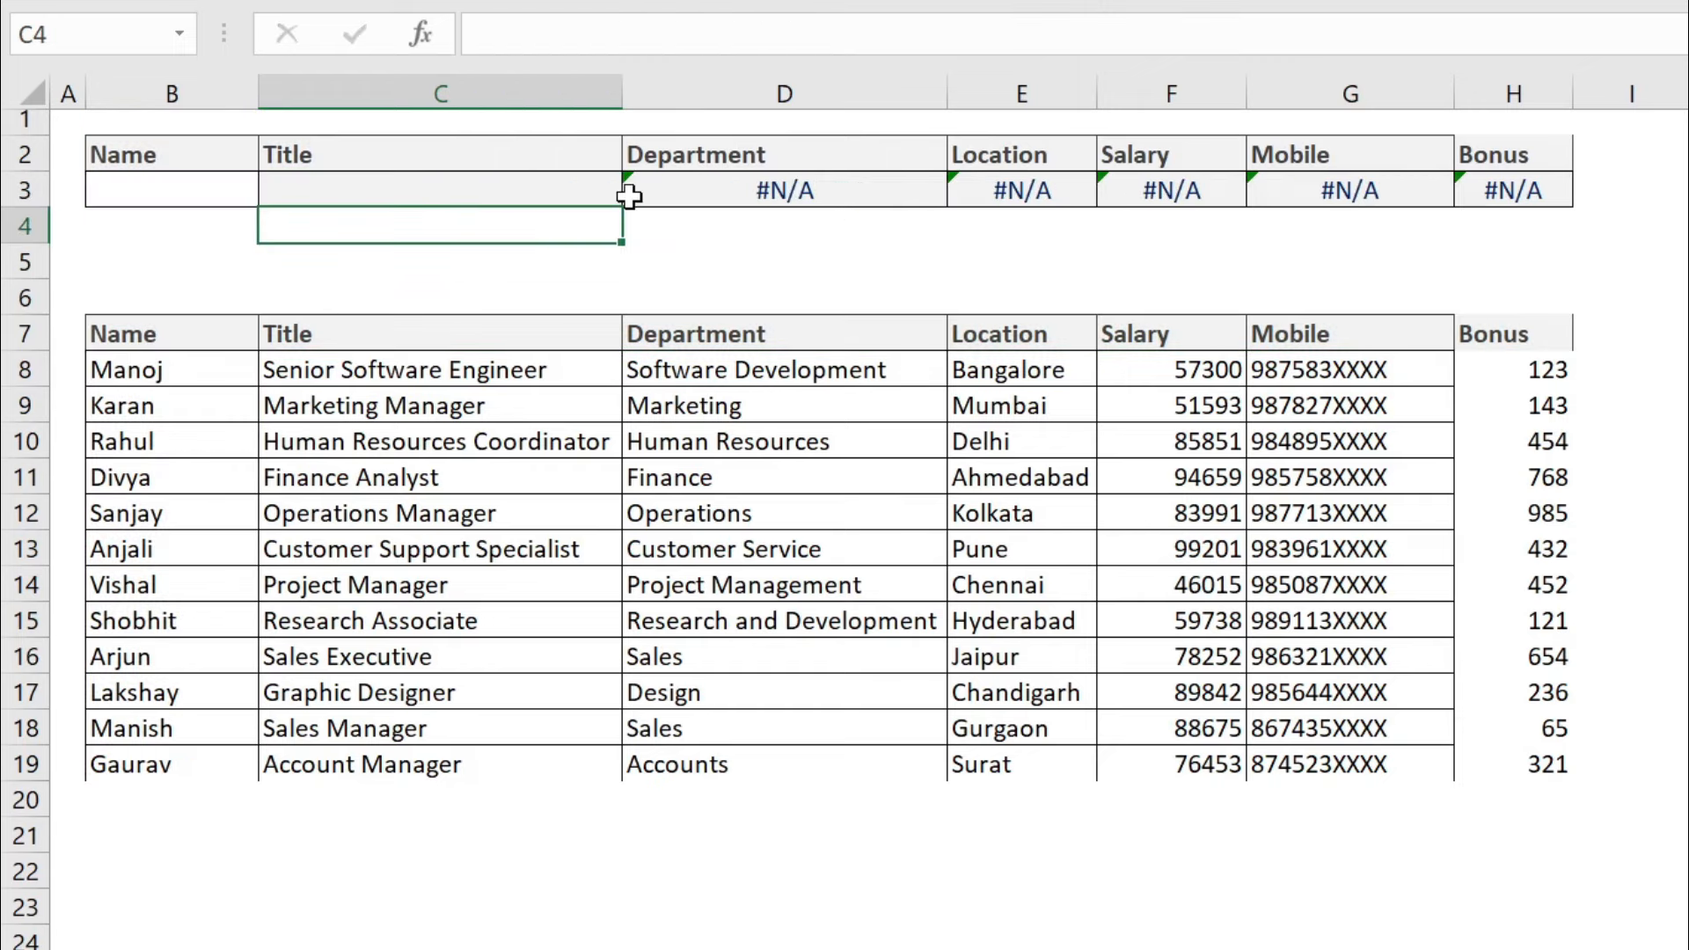
- Copy the IFERROR formula from C3 across to H3 and enter the first name of the employee in row 11 as the lookup value in B3
left_click(547, 176)
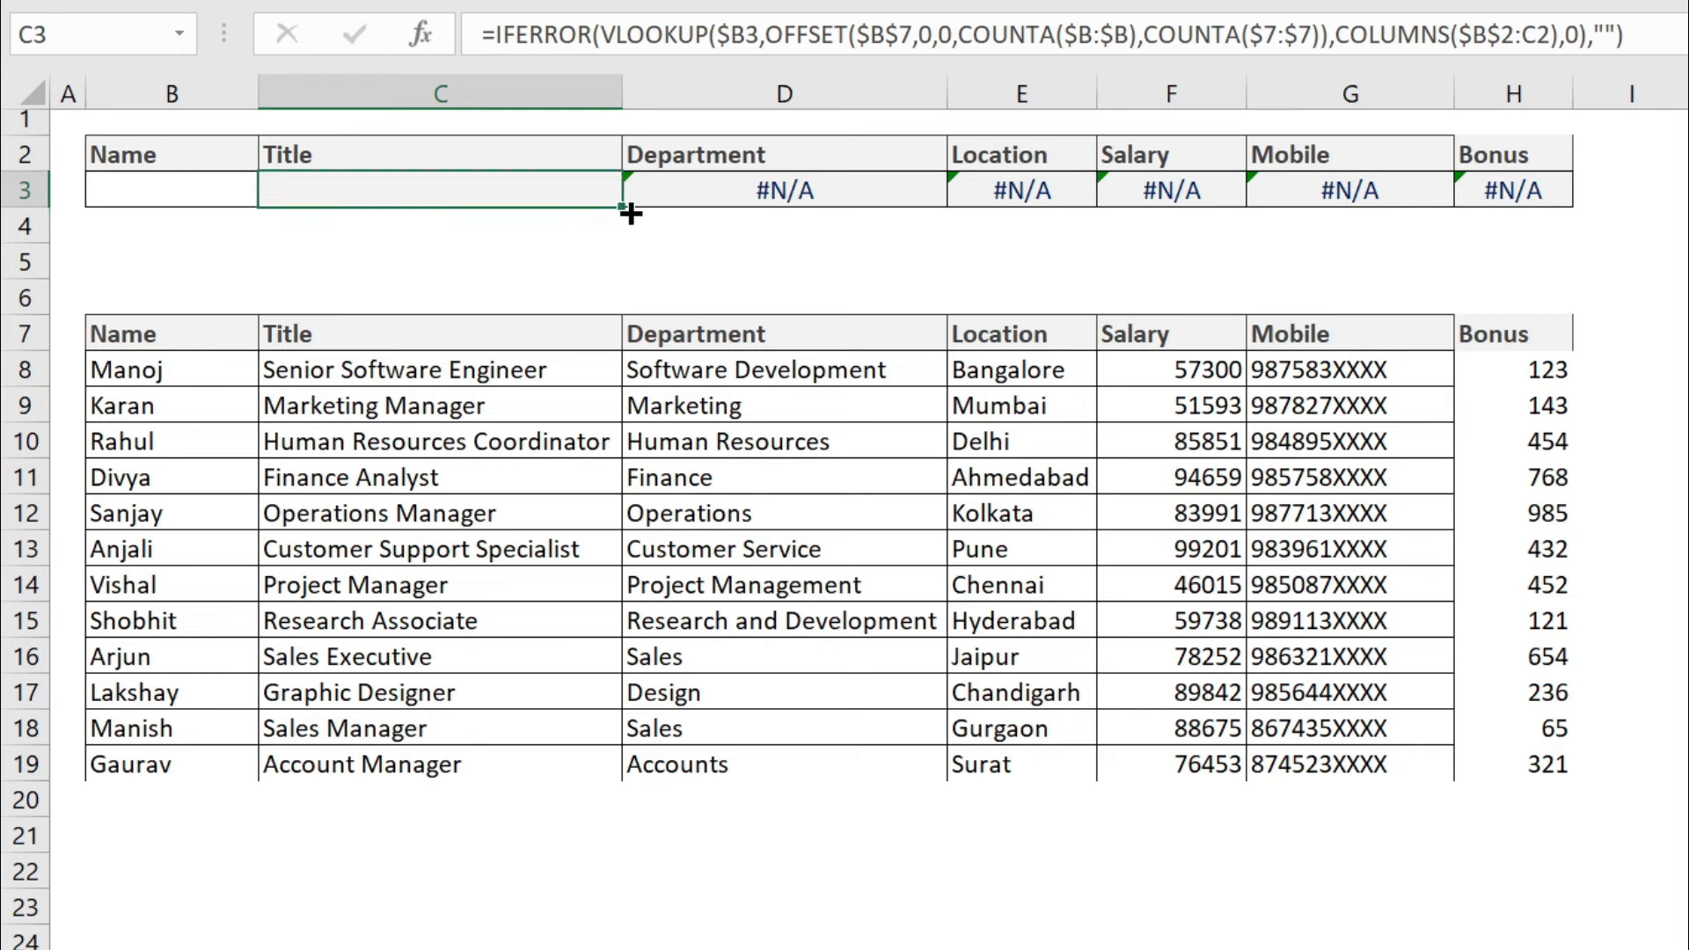
left_click_drag(631, 212, 1567, 310)
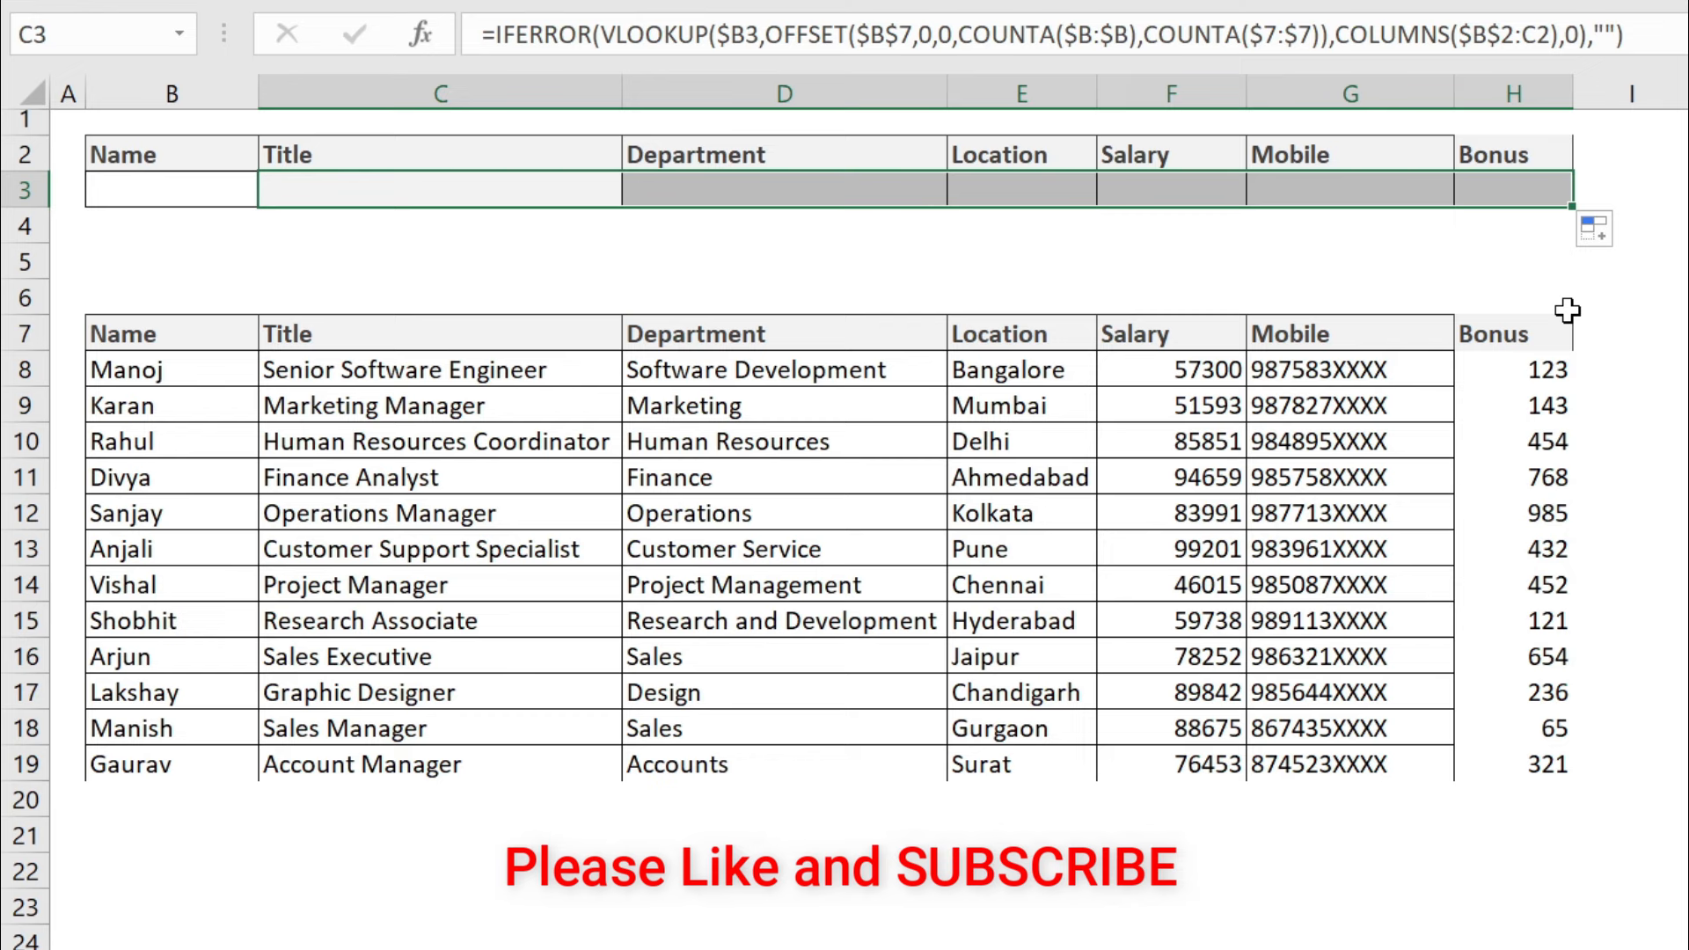
left_click(194, 187)
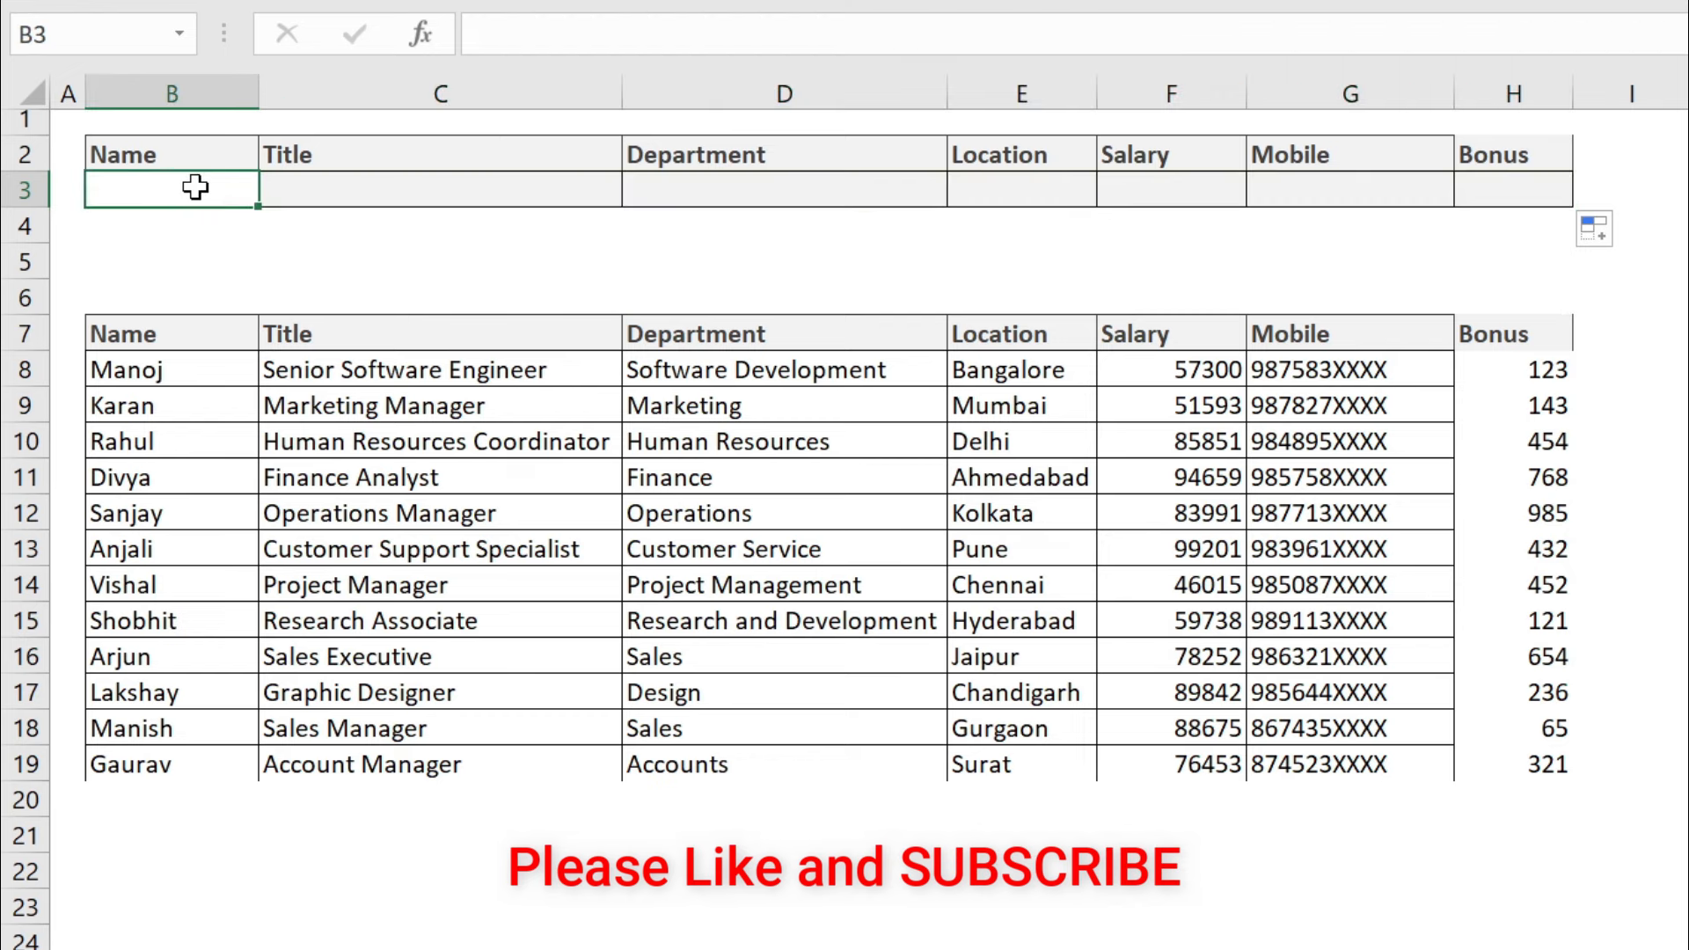
type("Divya")
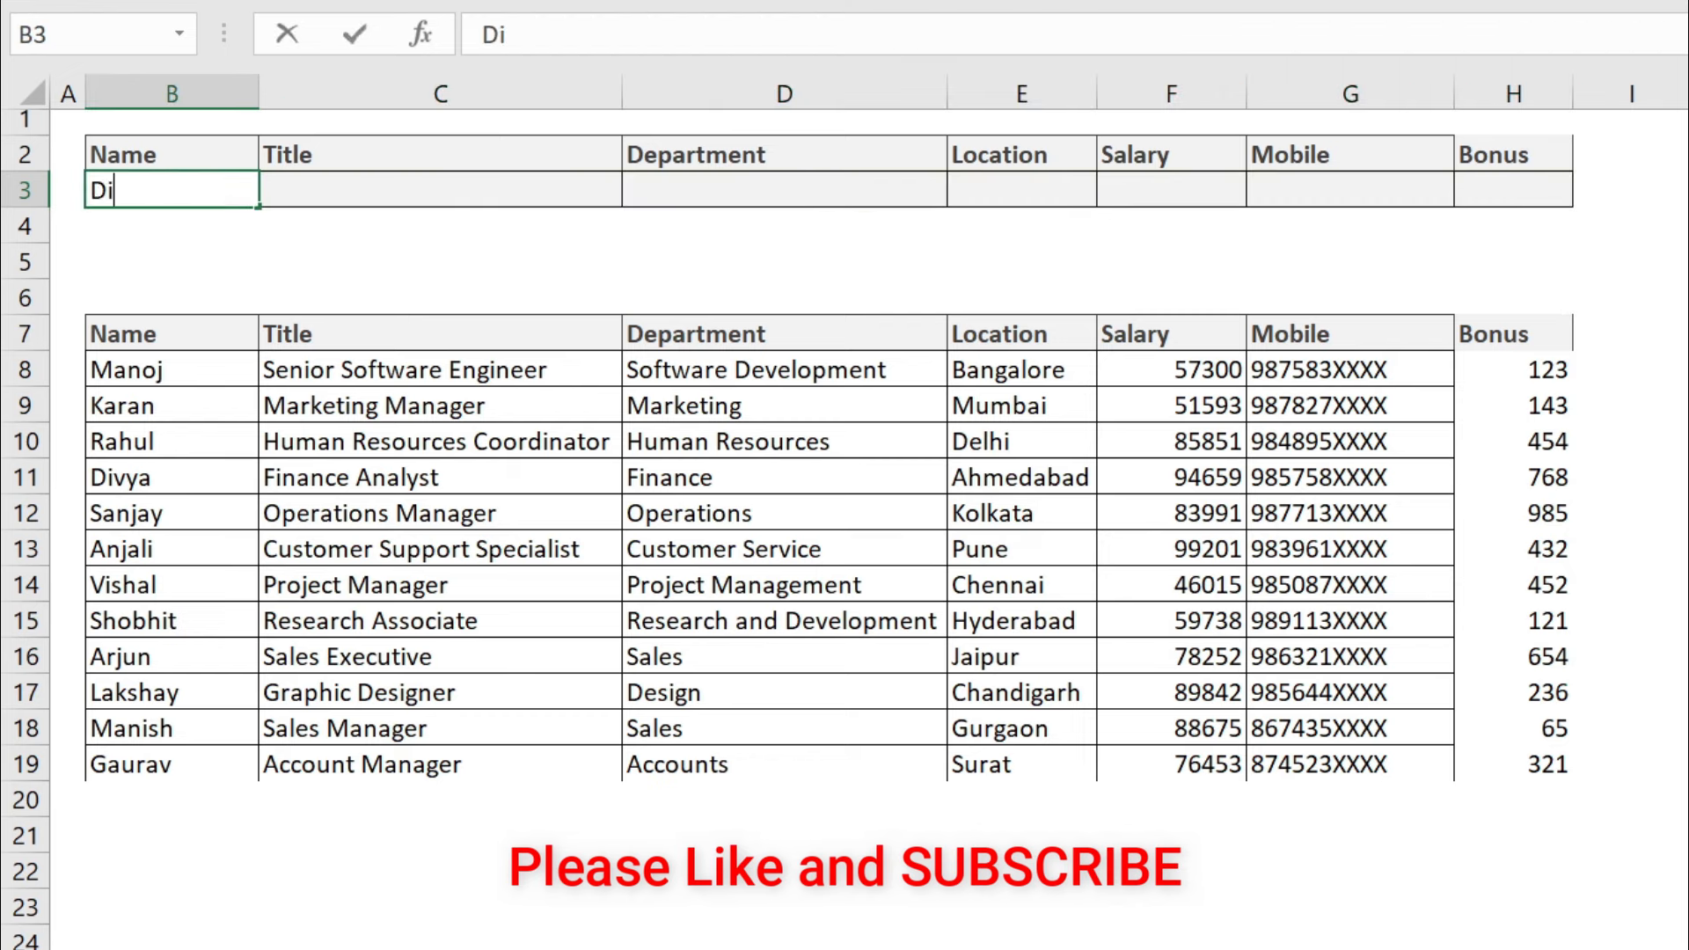
key("Return")
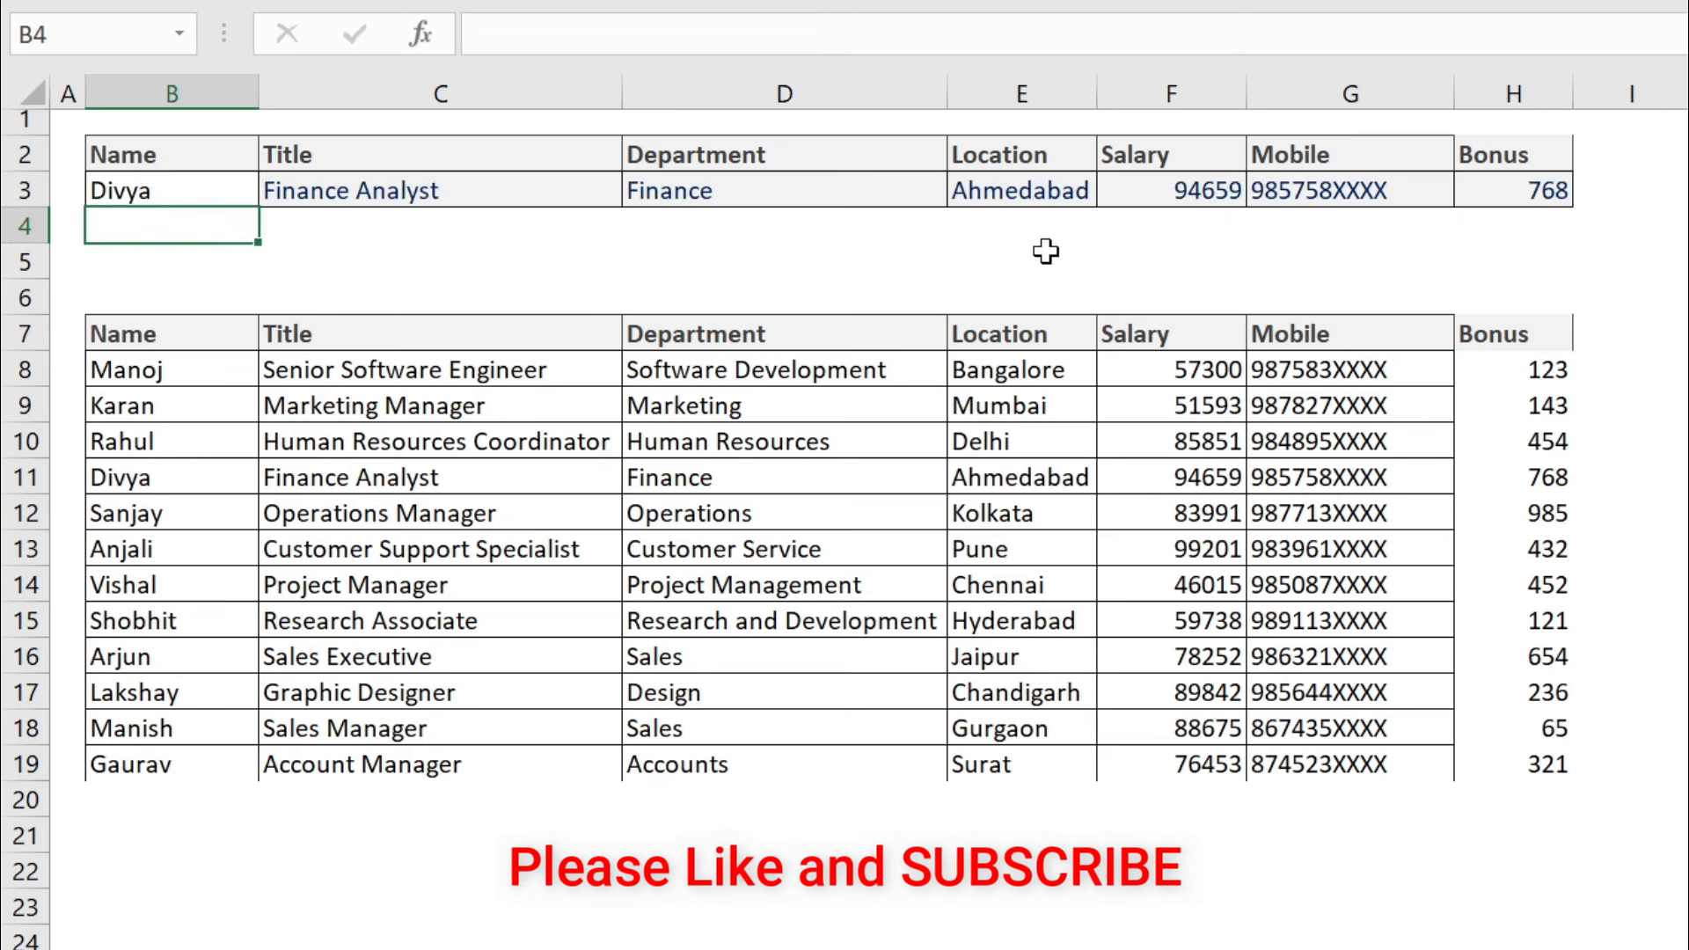